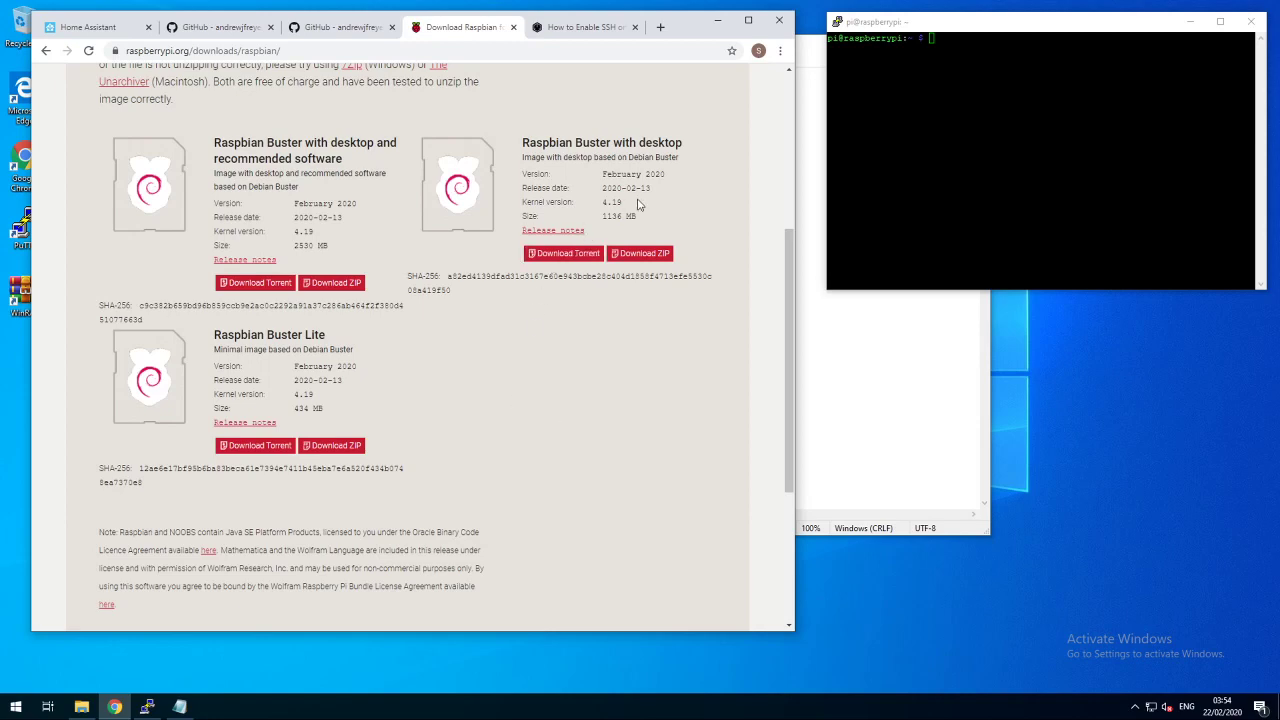
- Switch Chrome to the Linuxize article on enabling SSH on a Raspberry Pi, next to the Pi terminal
left_click_drag(521, 143, 575, 145)
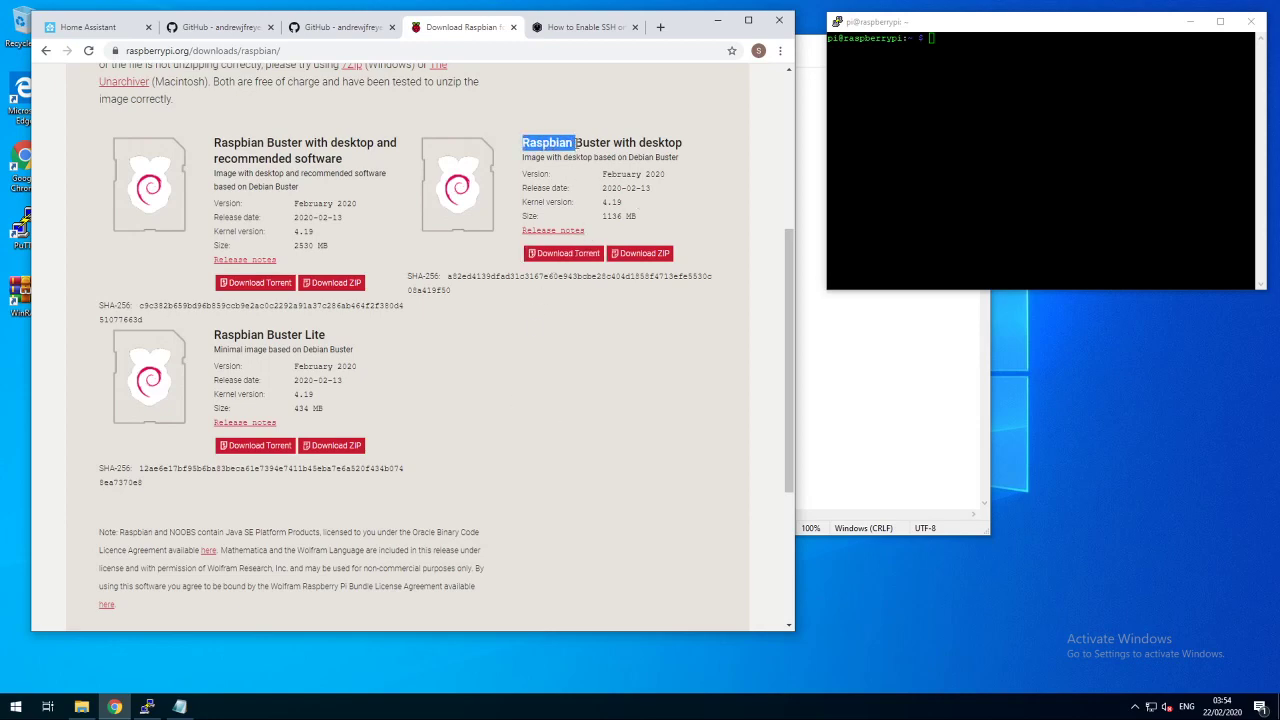
left_click(594, 333)
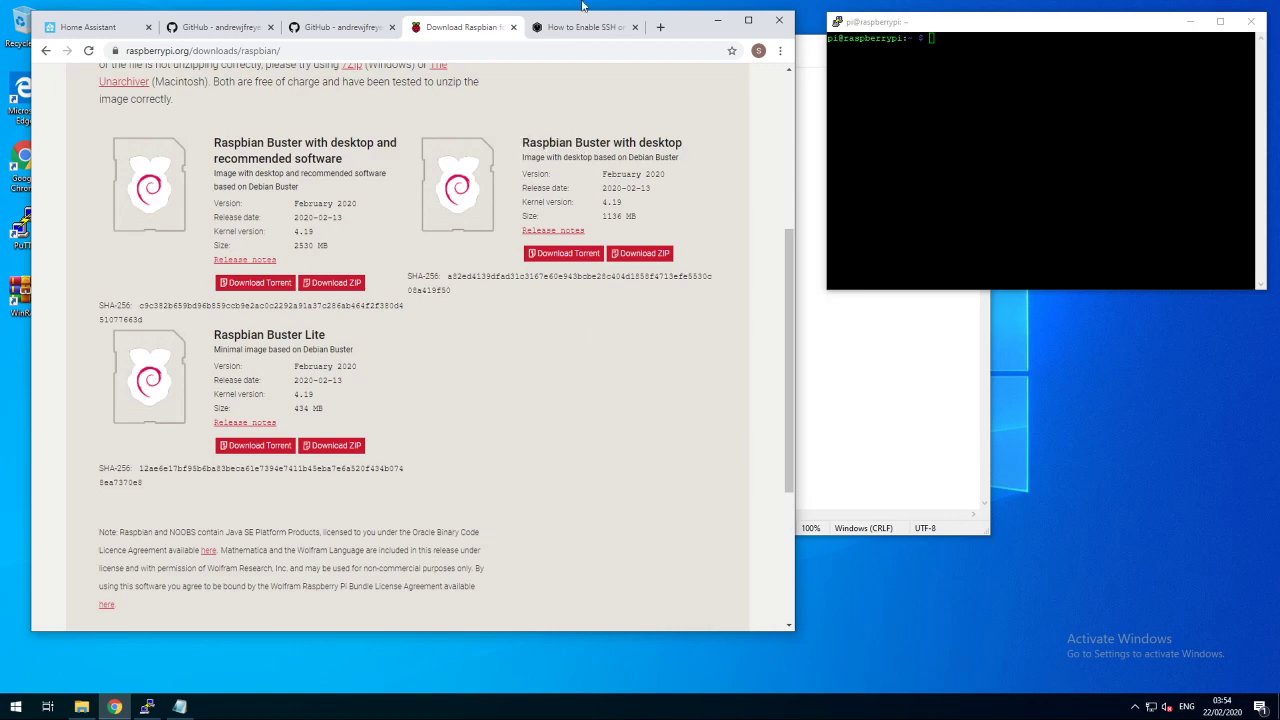
left_click(577, 30)
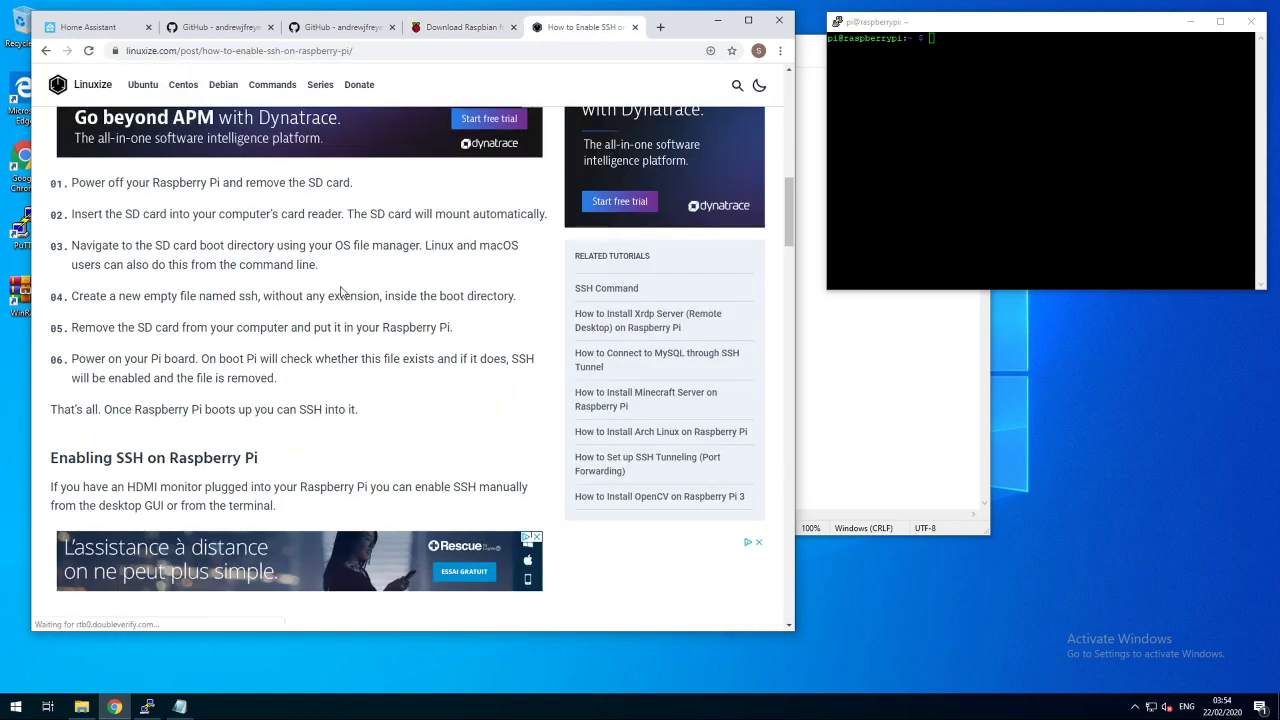
left_click(988, 159)
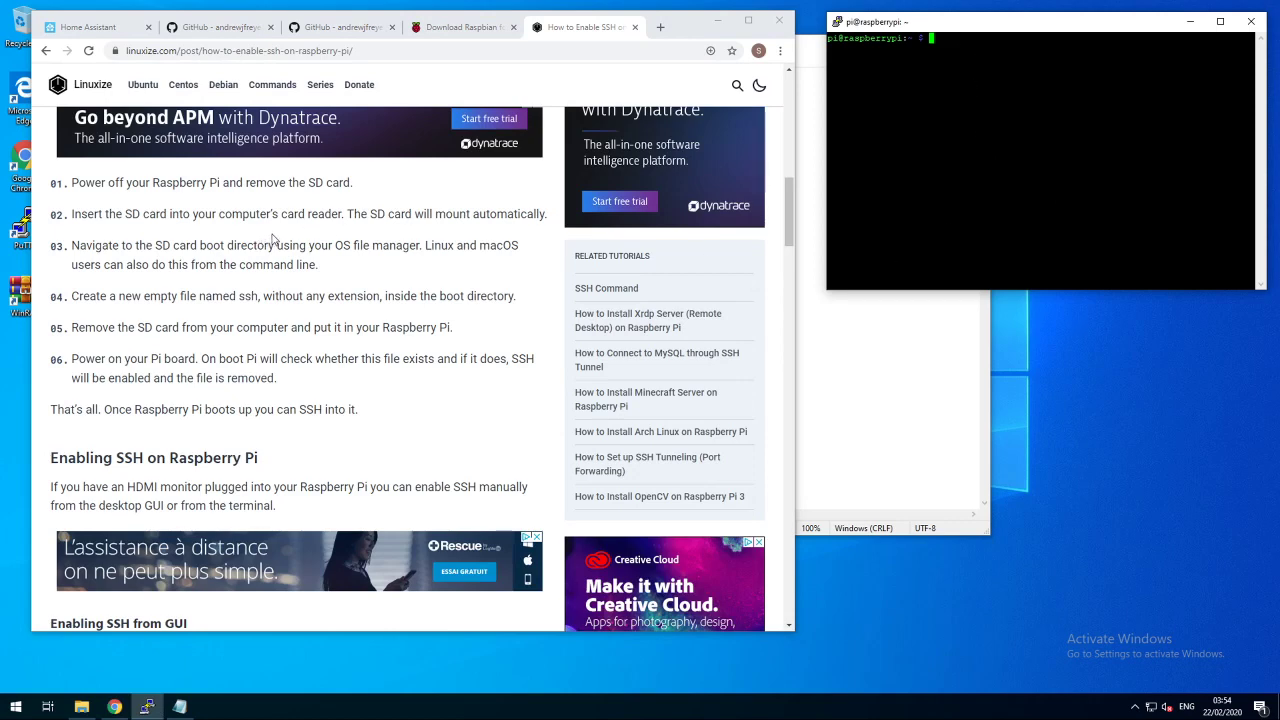
- Open the presence project README on GitHub, briefly checking the monitor project tab
left_click(218, 32)
scroll(280, 190, "up", 5)
left_click(280, 185)
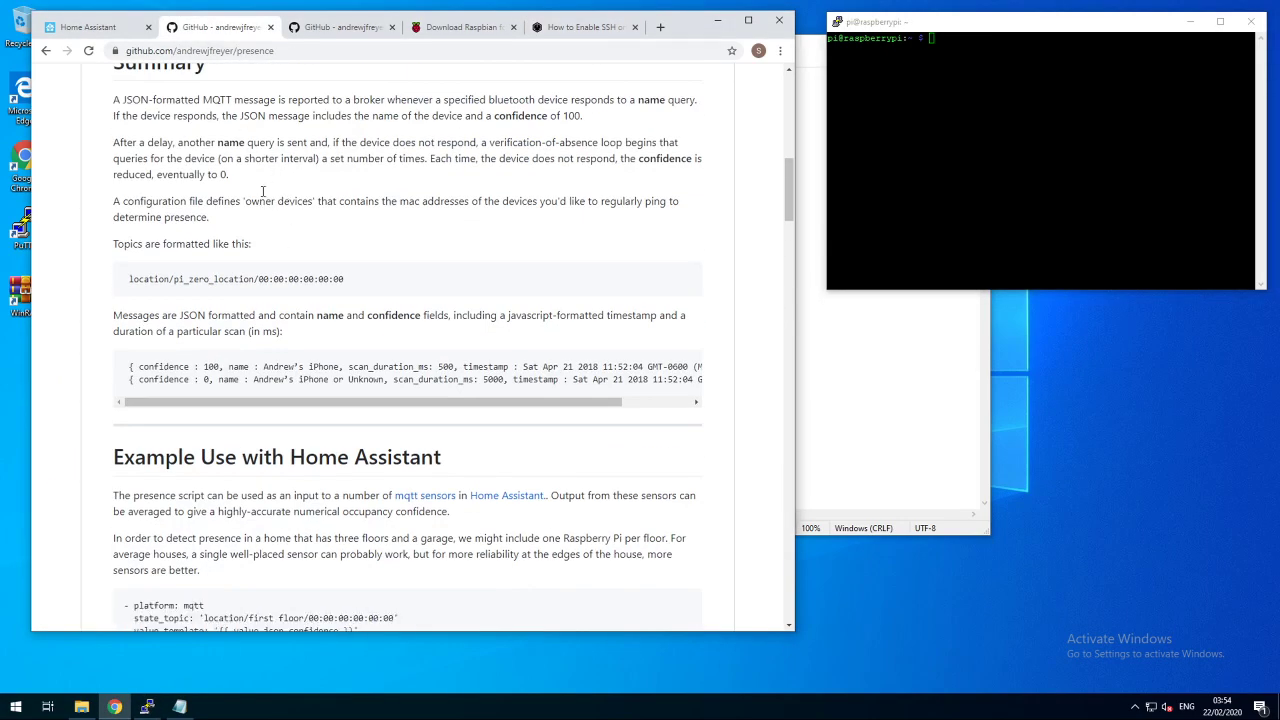
scroll(259, 163, "down", 3)
left_click(341, 28)
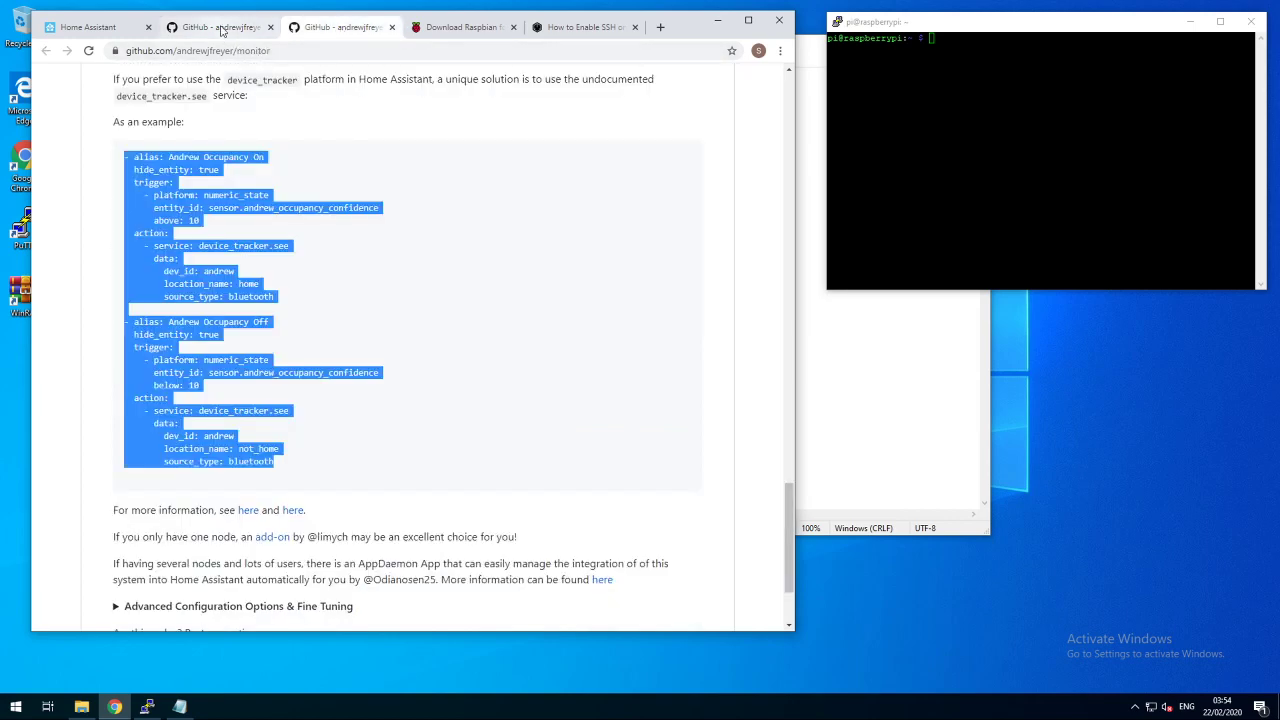
left_click(222, 30)
- Read the Pi Zero W setup: SD card steps, ssh pi@theipaddress login and password change
scroll(286, 216, "down", 5)
scroll(320, 305, "down", 4)
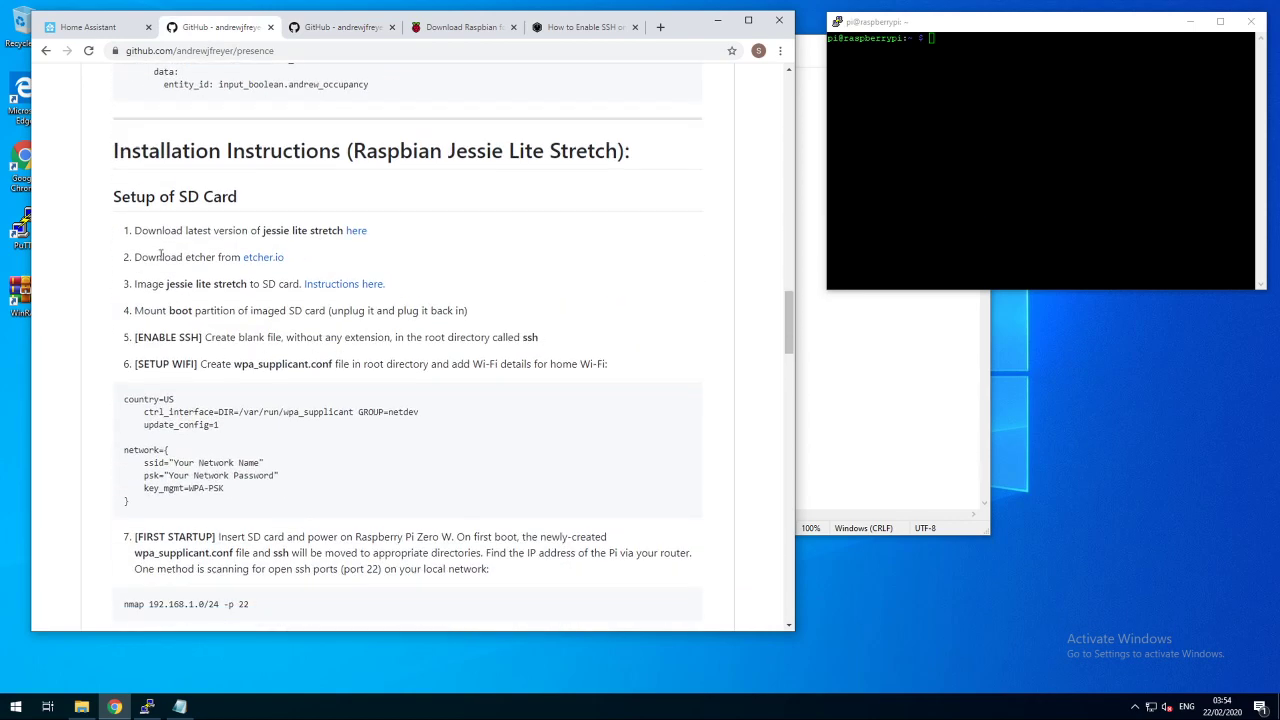
left_click_drag(140, 228, 333, 585)
scroll(355, 403, "down", 1)
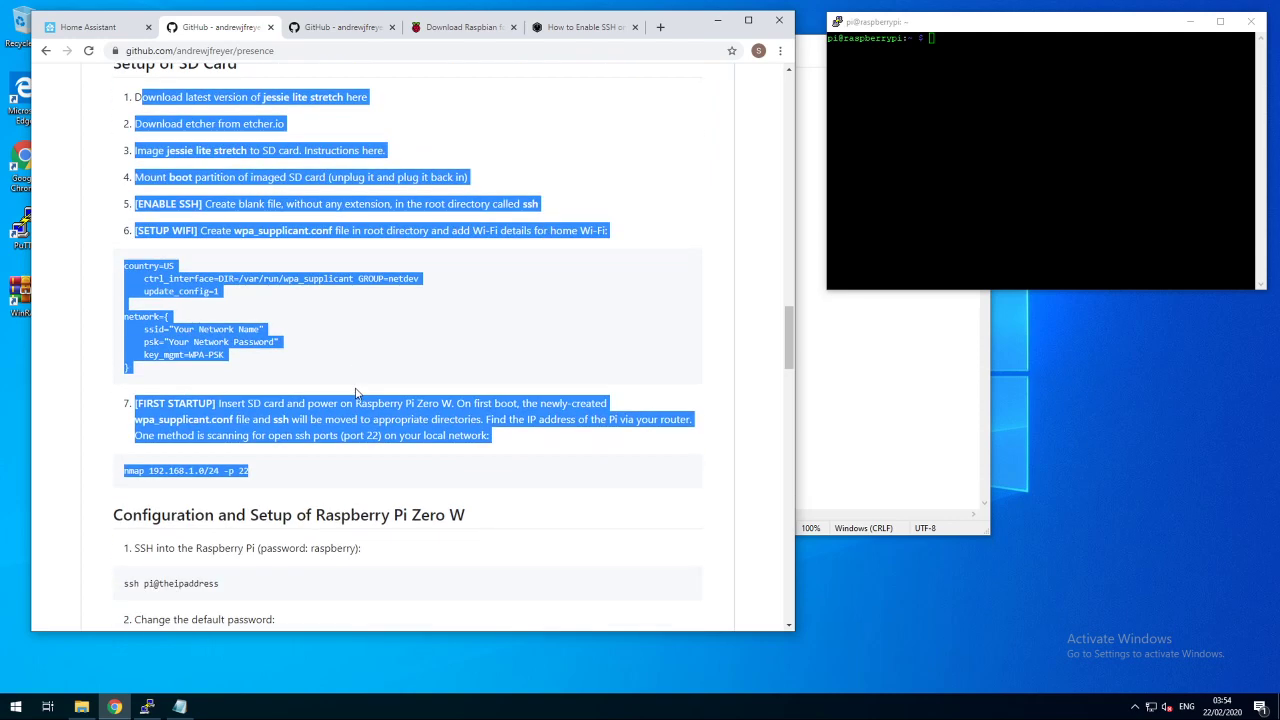
left_click(408, 450)
scroll(311, 405, "down", 2)
left_click_drag(143, 383, 238, 390)
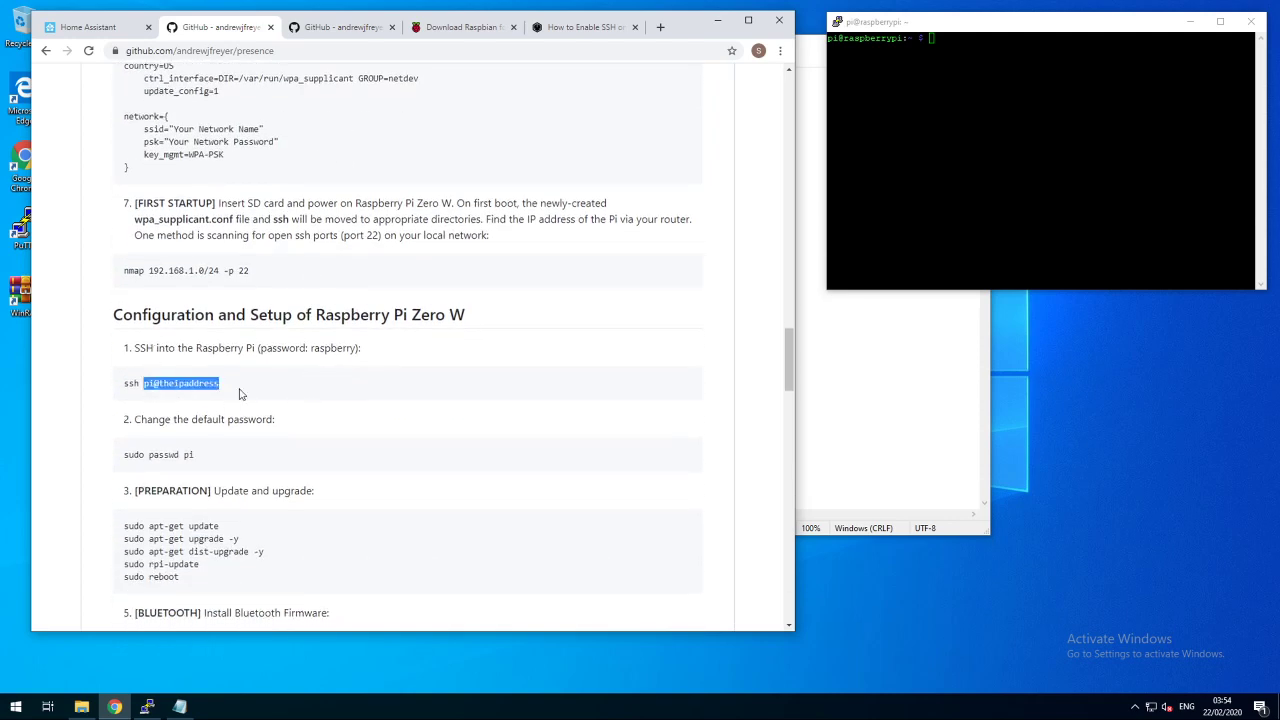
left_click_drag(200, 456, 121, 455)
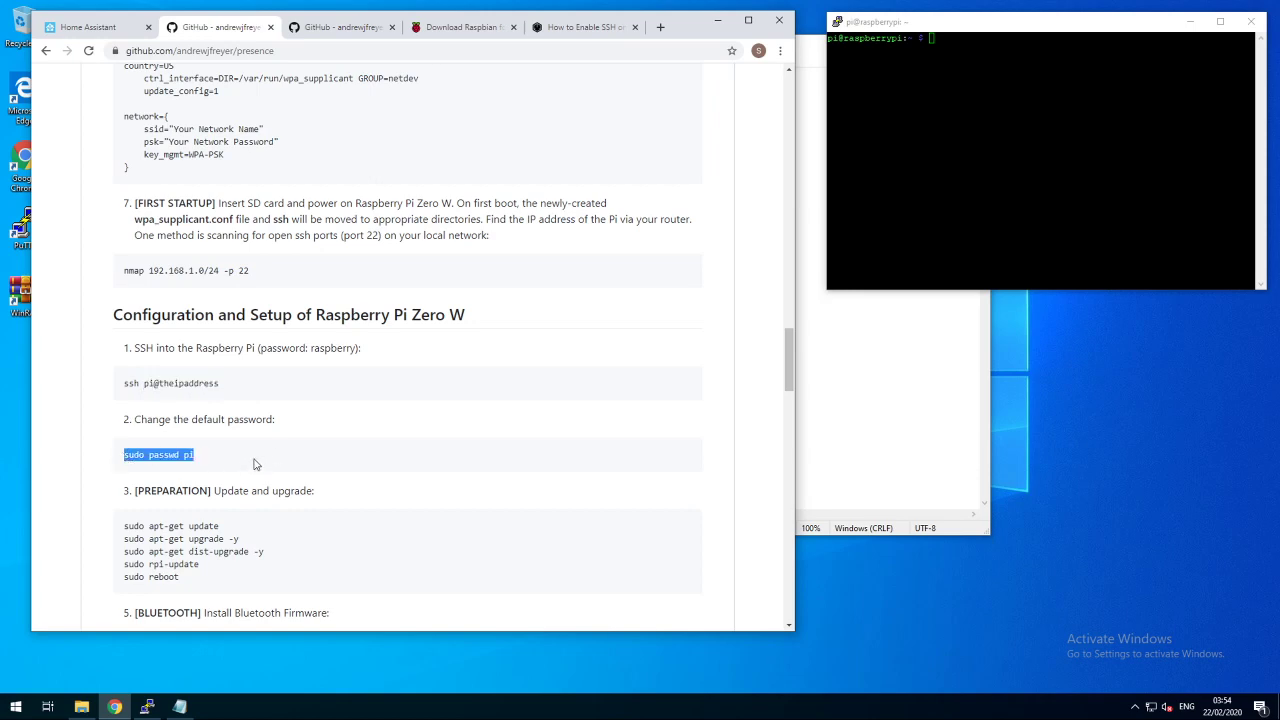
left_click_drag(217, 462, 131, 457)
- Scroll past the update commands down to the Bluetooth firmware installation step
scroll(280, 453, "down", 2)
left_click_drag(277, 433, 109, 397)
left_click(309, 428)
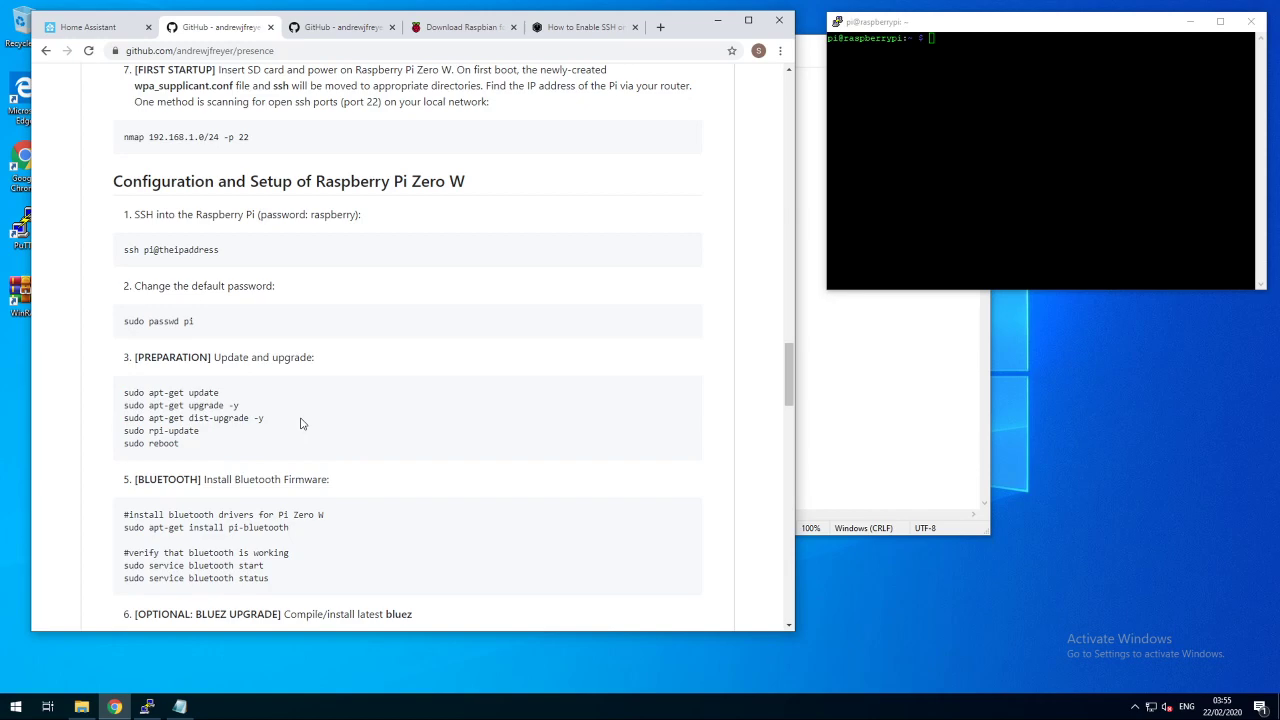
scroll(354, 385, "down", 3)
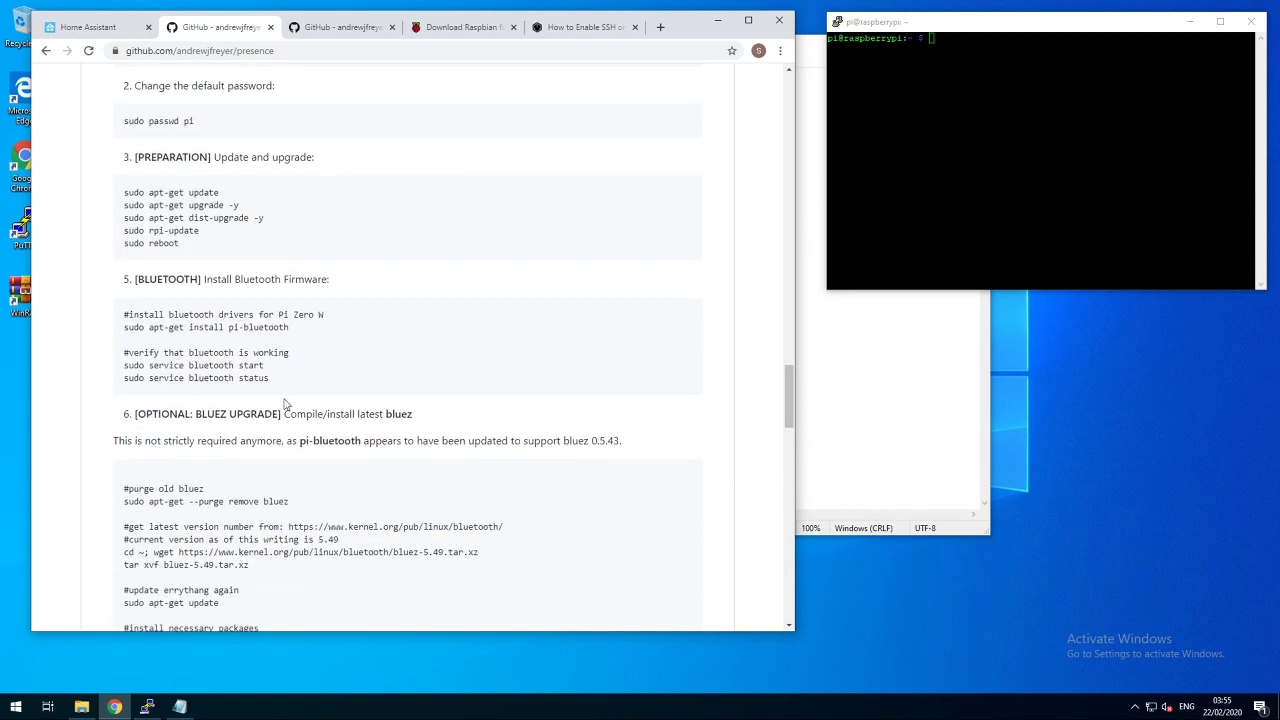
scroll(260, 298, "down", 1)
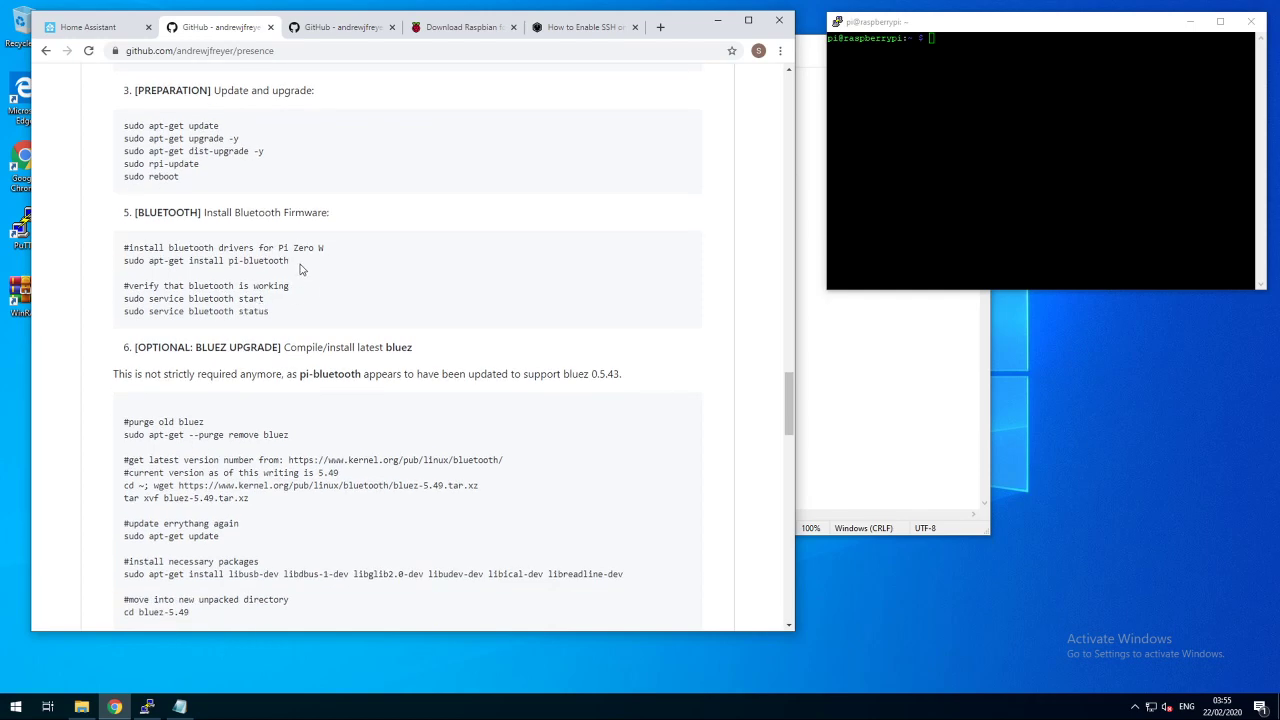
- Run 'sudo apt-get install pi-bluetooth' on the Pi, copied from the README
left_click_drag(290, 261, 122, 262)
key("ctrl+c")
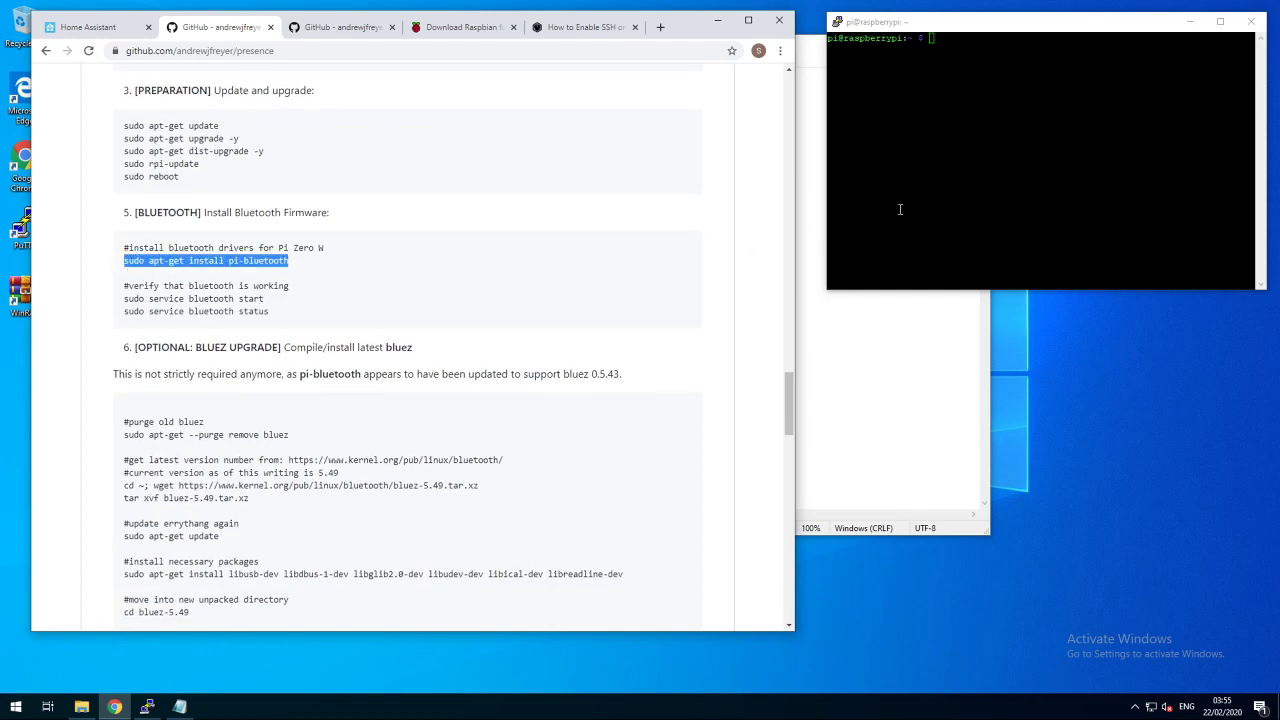
left_click(985, 153)
right_click(961, 145)
key("Return")
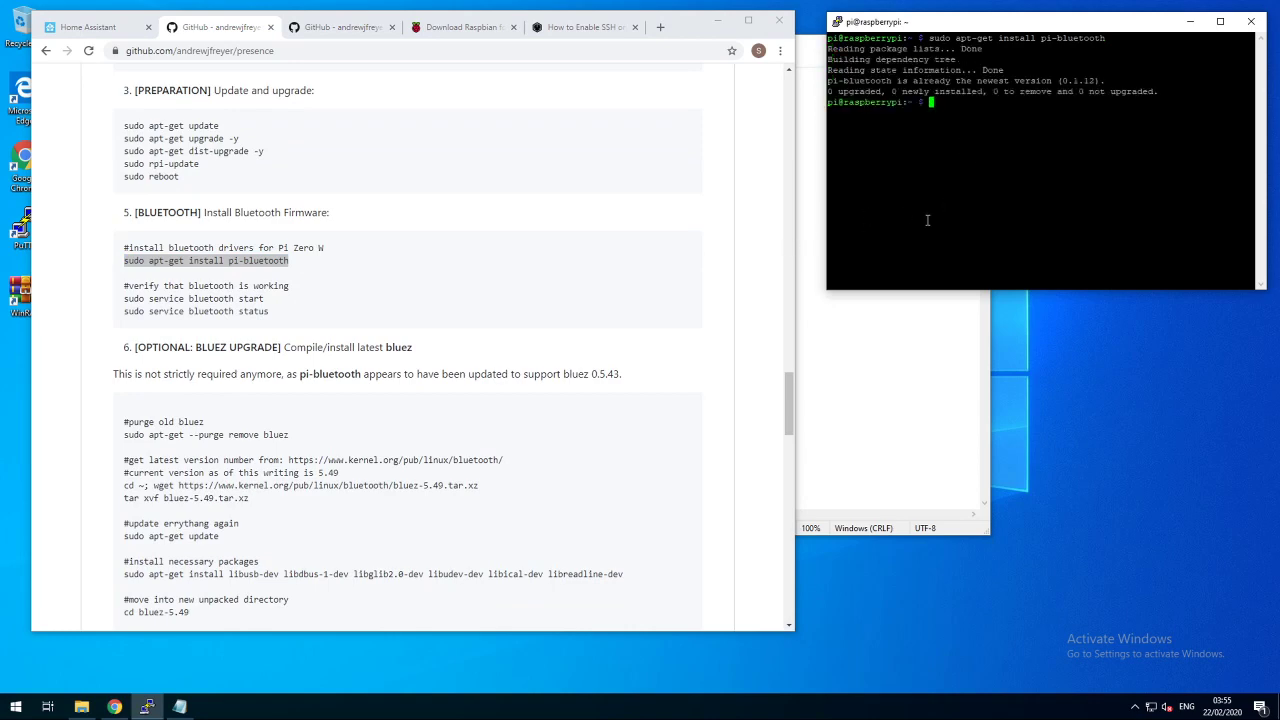
- Scroll the presence guide past sudo reboot to the Mosquitto installation commands
left_click(130, 422)
left_click_drag(130, 422, 405, 556)
scroll(317, 419, "down", 4)
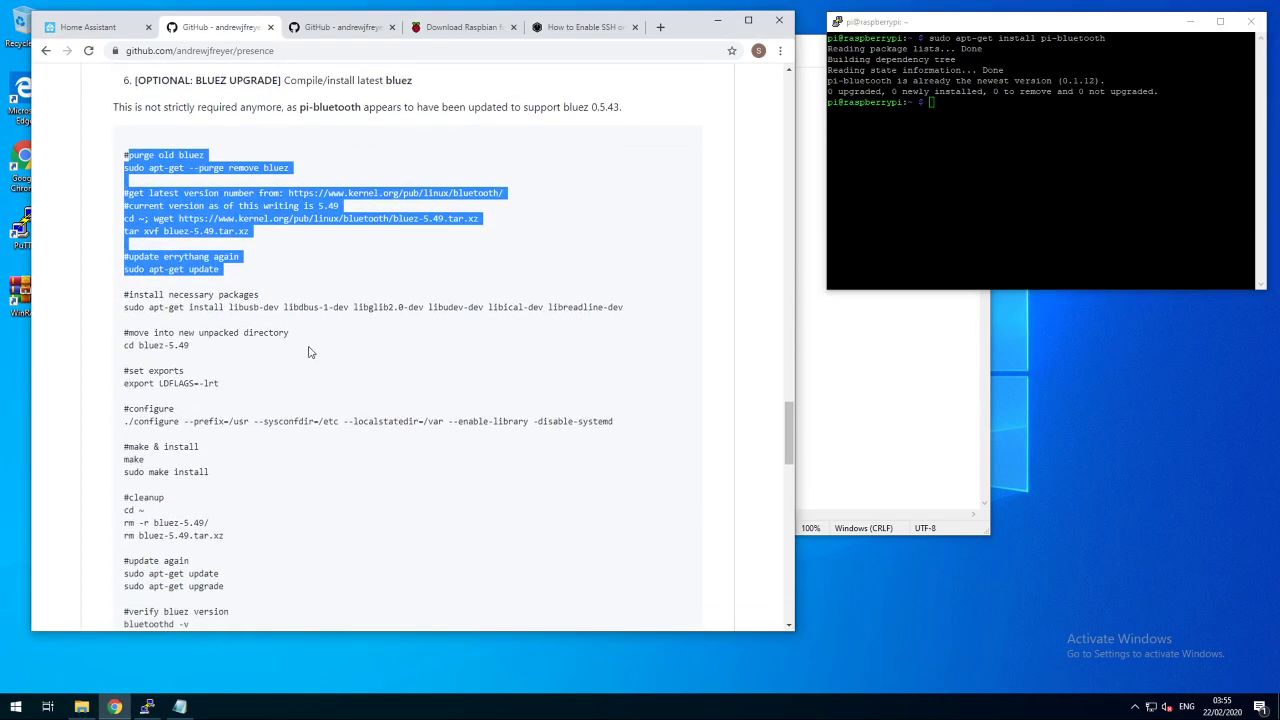
scroll(298, 285, "down", 5)
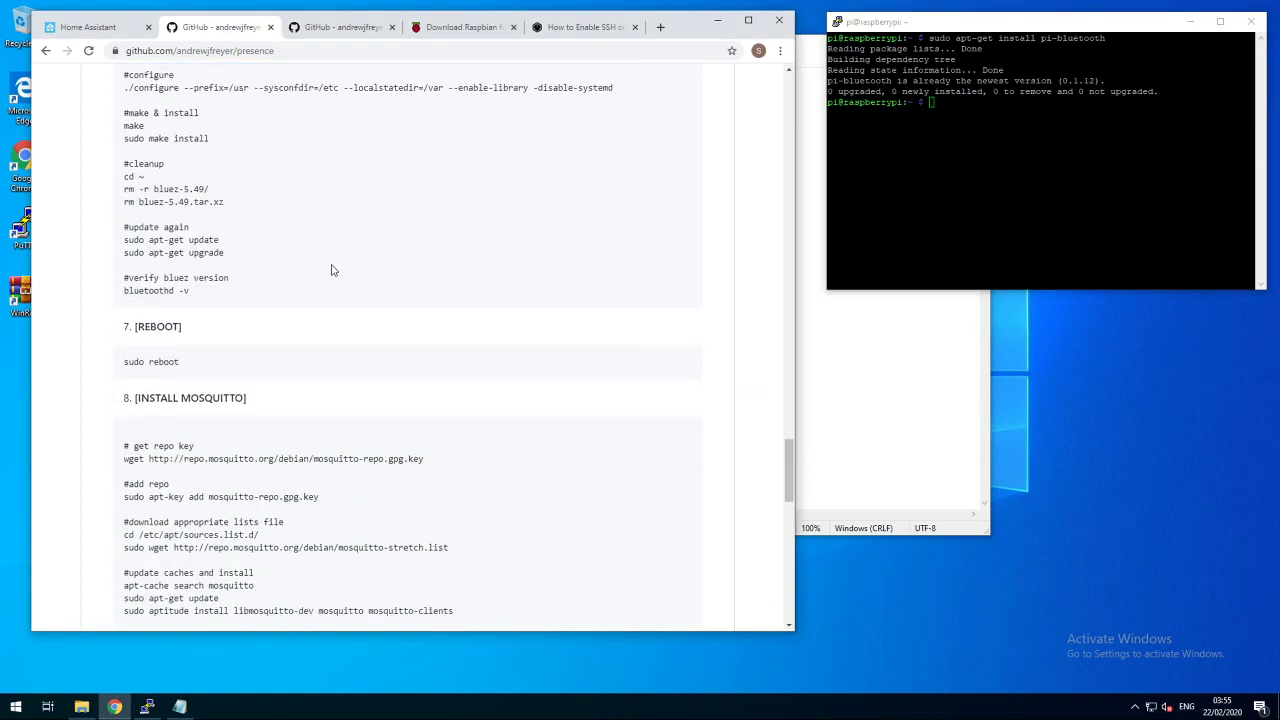
scroll(350, 266, "down", 2)
left_click_drag(200, 235, 122, 232)
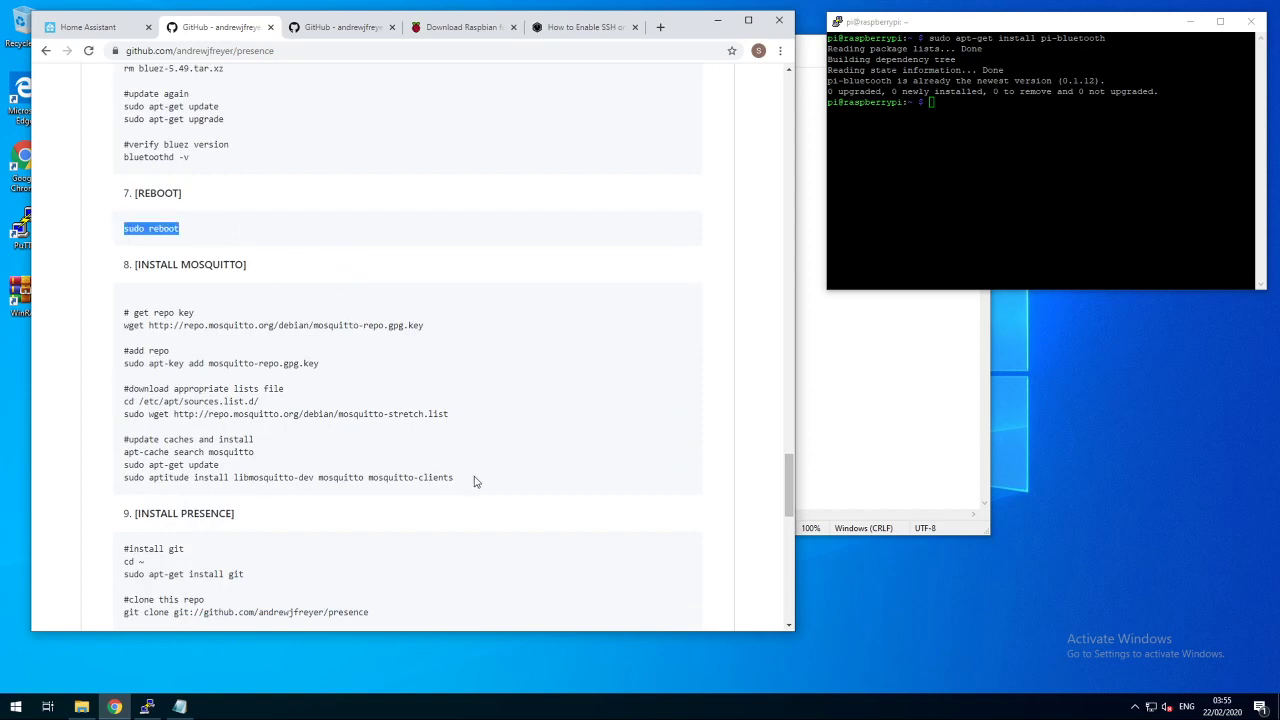
left_click_drag(472, 481, 130, 312)
left_click(240, 474)
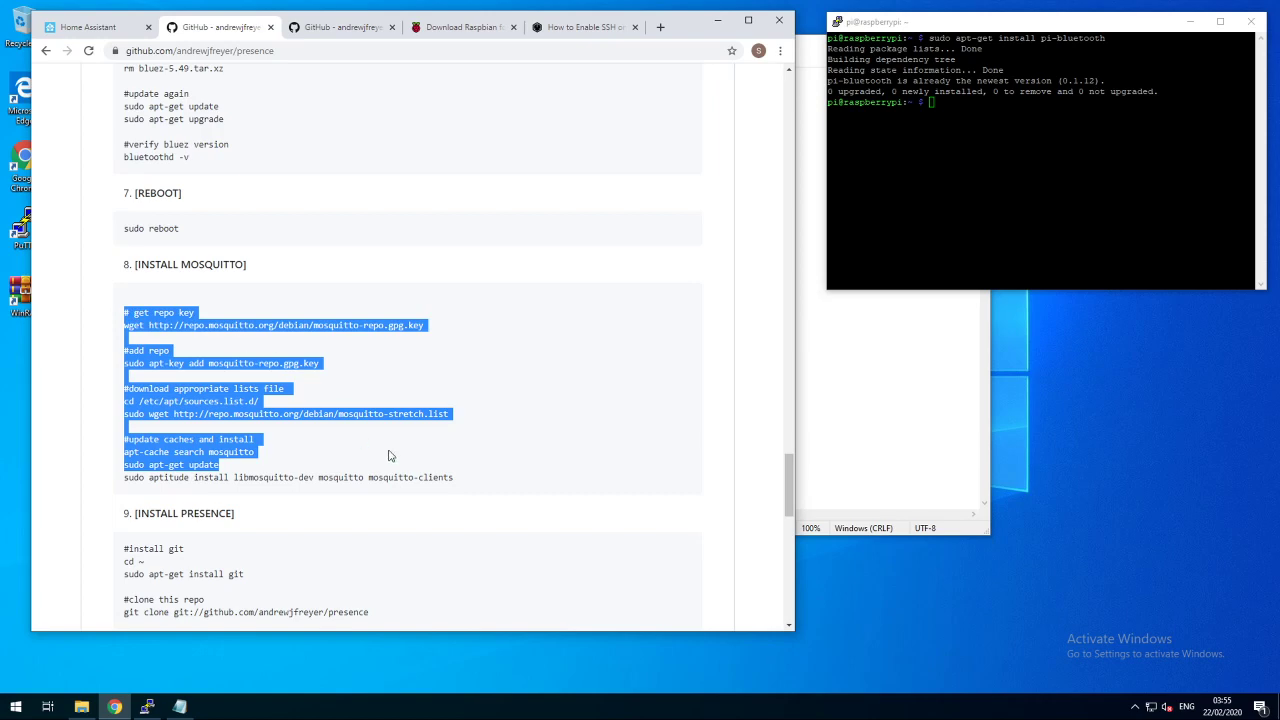
- Install libmosquitto-dev, mosquitto and mosquitto-clients, changing the pasted 'aptitude' command to 'apt-get'
left_click_drag(456, 477, 125, 483)
right_click(1014, 180)
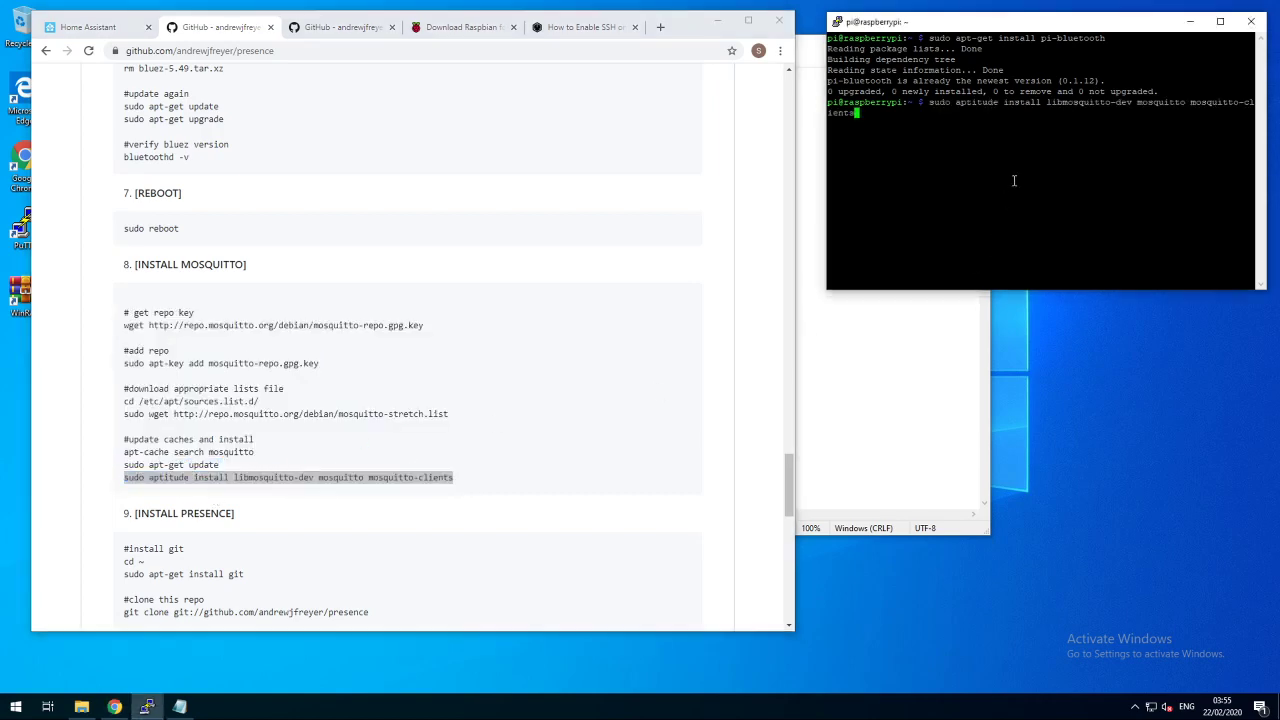
key("Left")
key("Left")
key("Left")
key("Left")
key("Left")
key("Left")
key("Left")
key("Left")
key("Left")
key("Left")
key("Left")
key("Left")
key("Left")
key("Left")
key("Left")
key("Left")
key("Left")
key("Left")
key("Left")
key("Left")
key("Left")
key("Left")
key("Left")
key("Left")
key("Left")
key("Left")
key("Left")
key("Left")
key("Left")
key("BackSpace")
key("BackSpace")
key("BackSpace")
key("BackSpace")
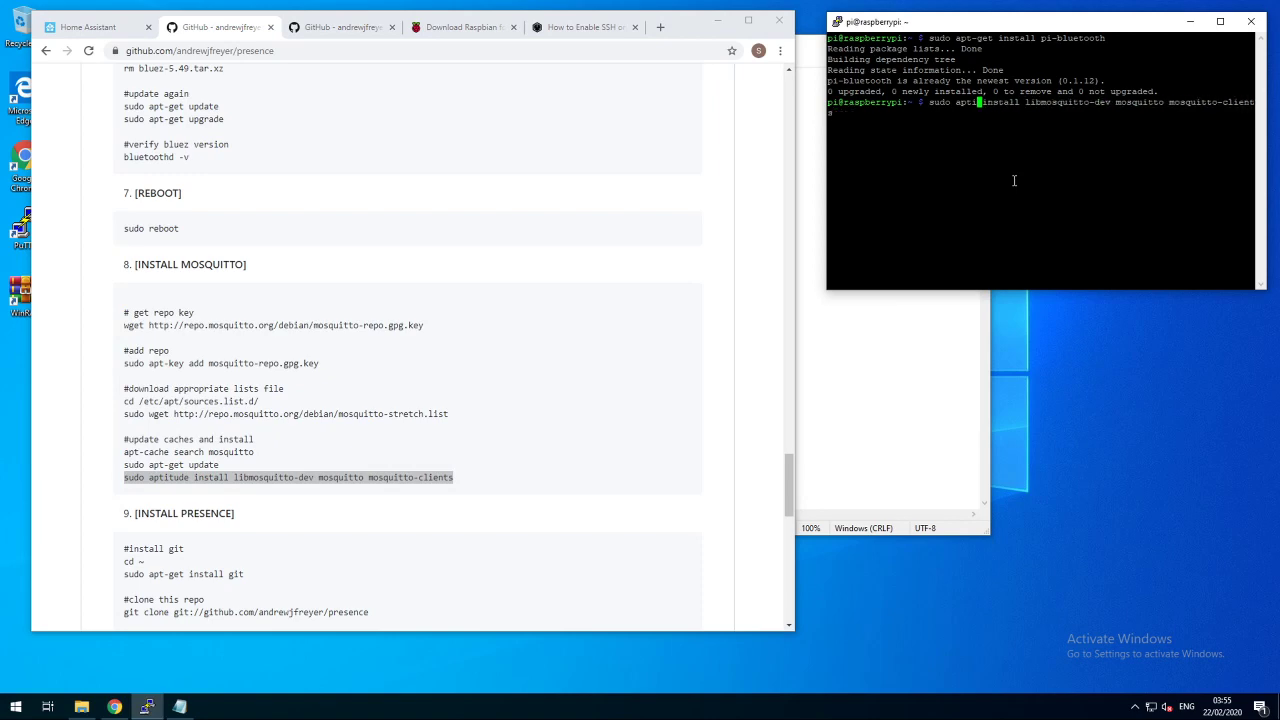
key("BackSpace")
type("-get")
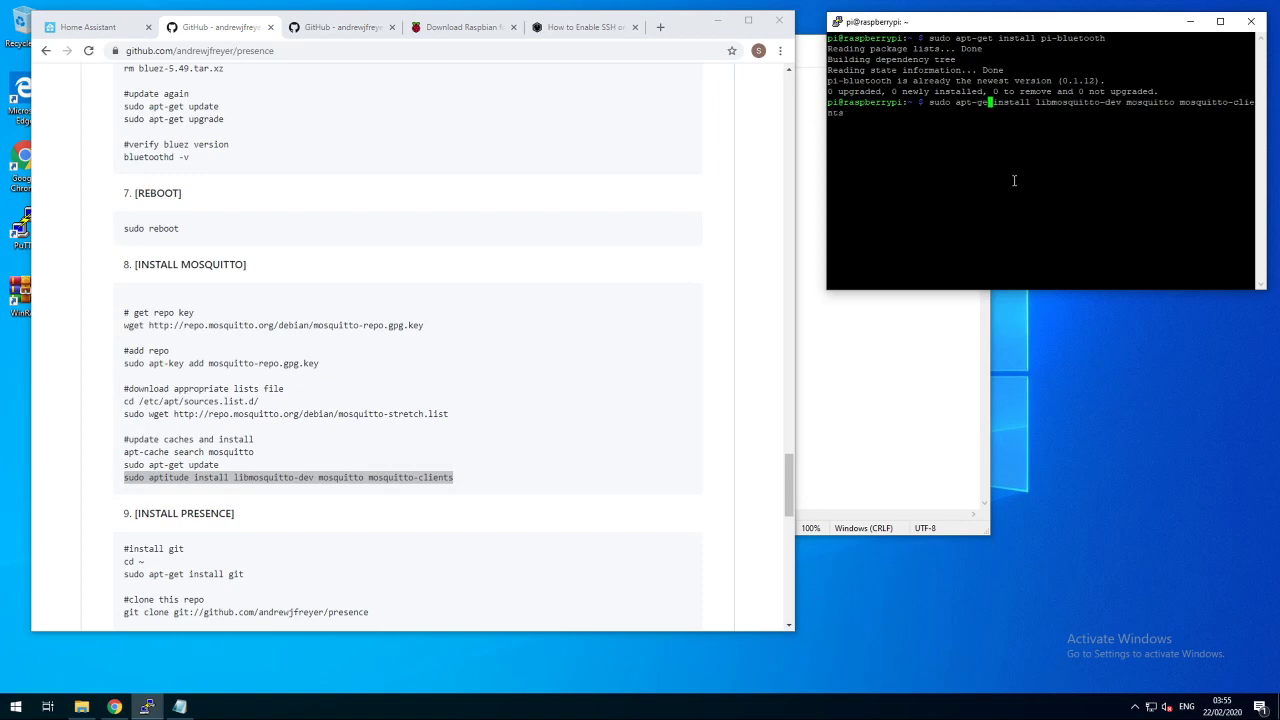
key("Return")
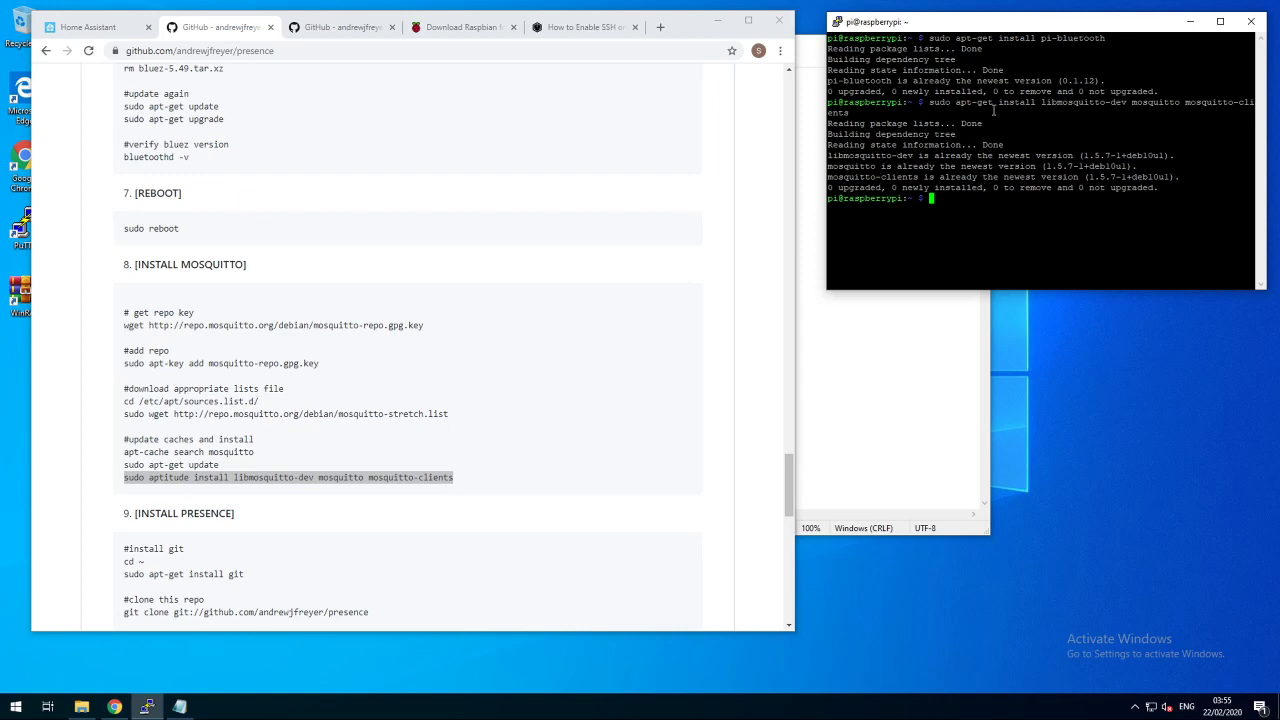
- Run cd ~ and install git on the Pi using the guide's commands
scroll(248, 377, "down", 2)
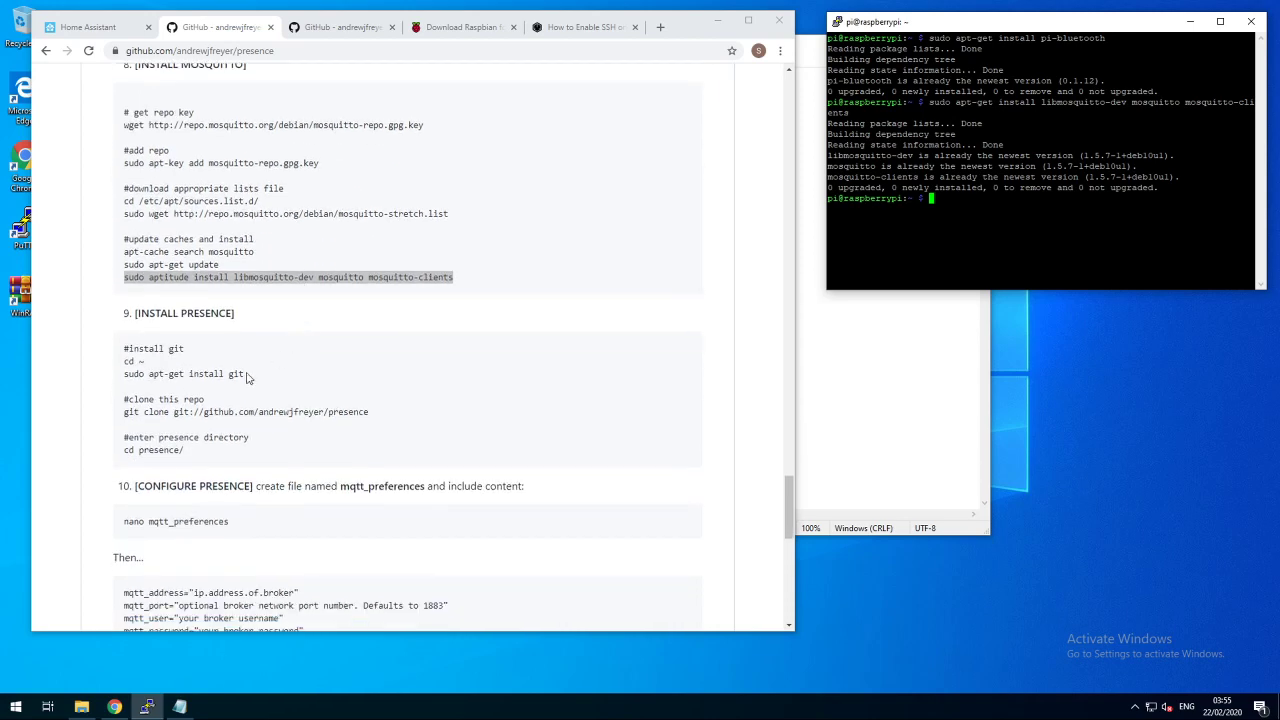
left_click(167, 362)
left_click_drag(167, 362, 124, 363)
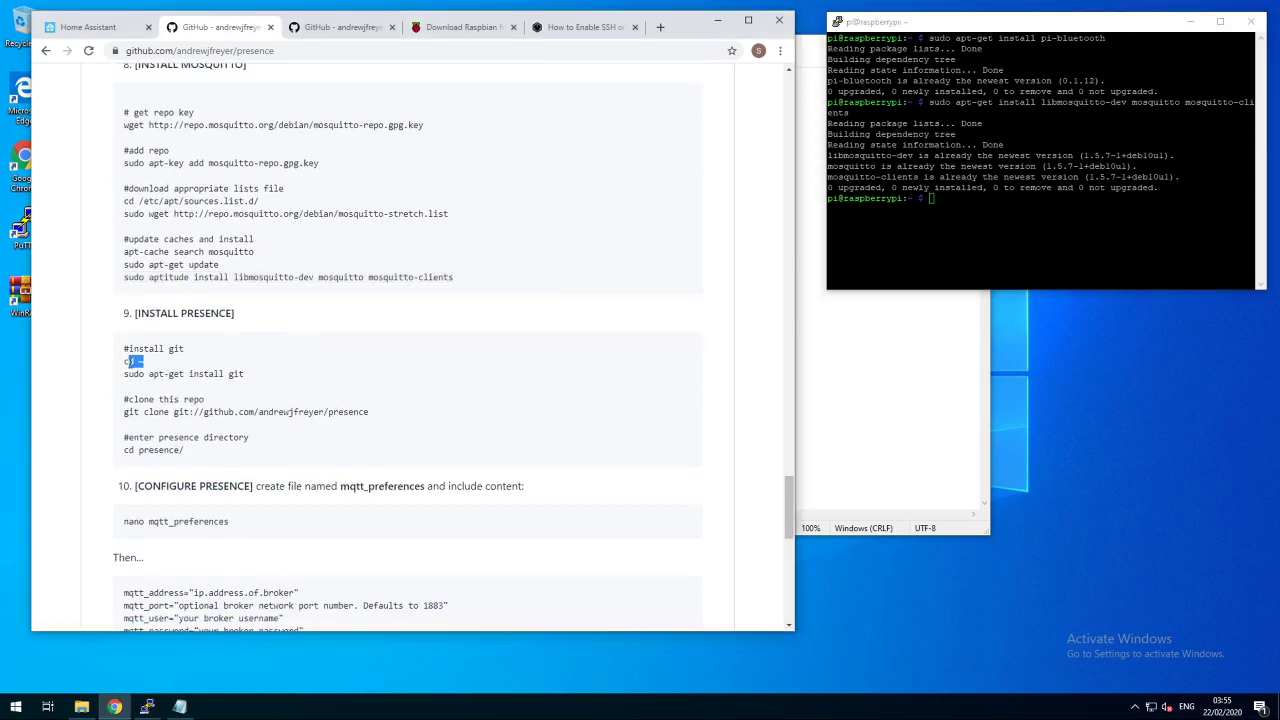
left_click(967, 281)
right_click(967, 281)
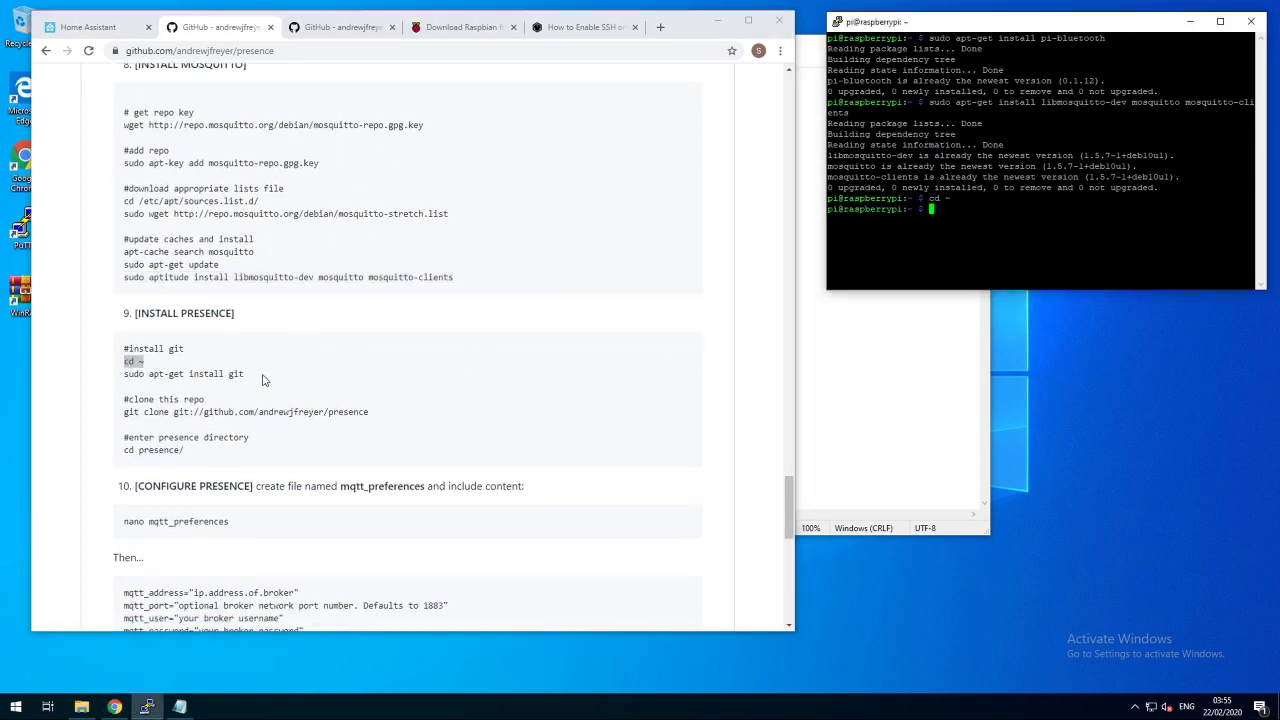
left_click_drag(260, 376, 121, 374)
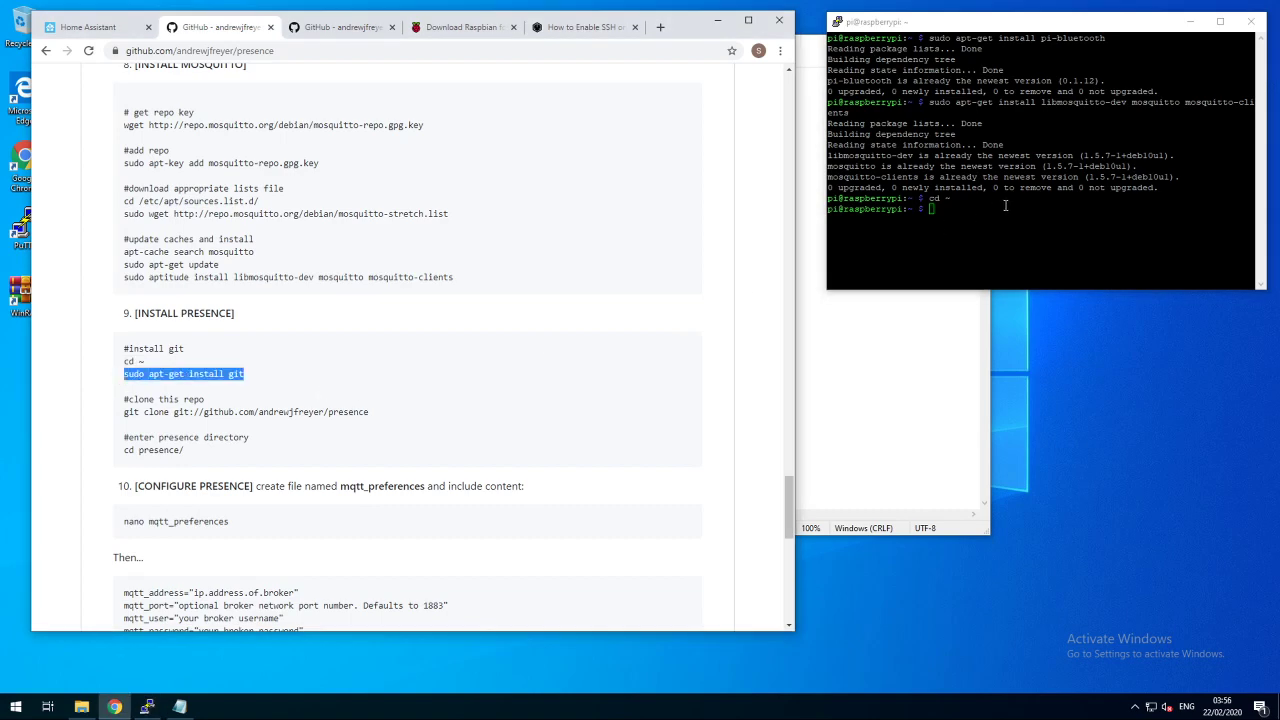
left_click(1022, 270)
right_click(1022, 270)
key("Return")
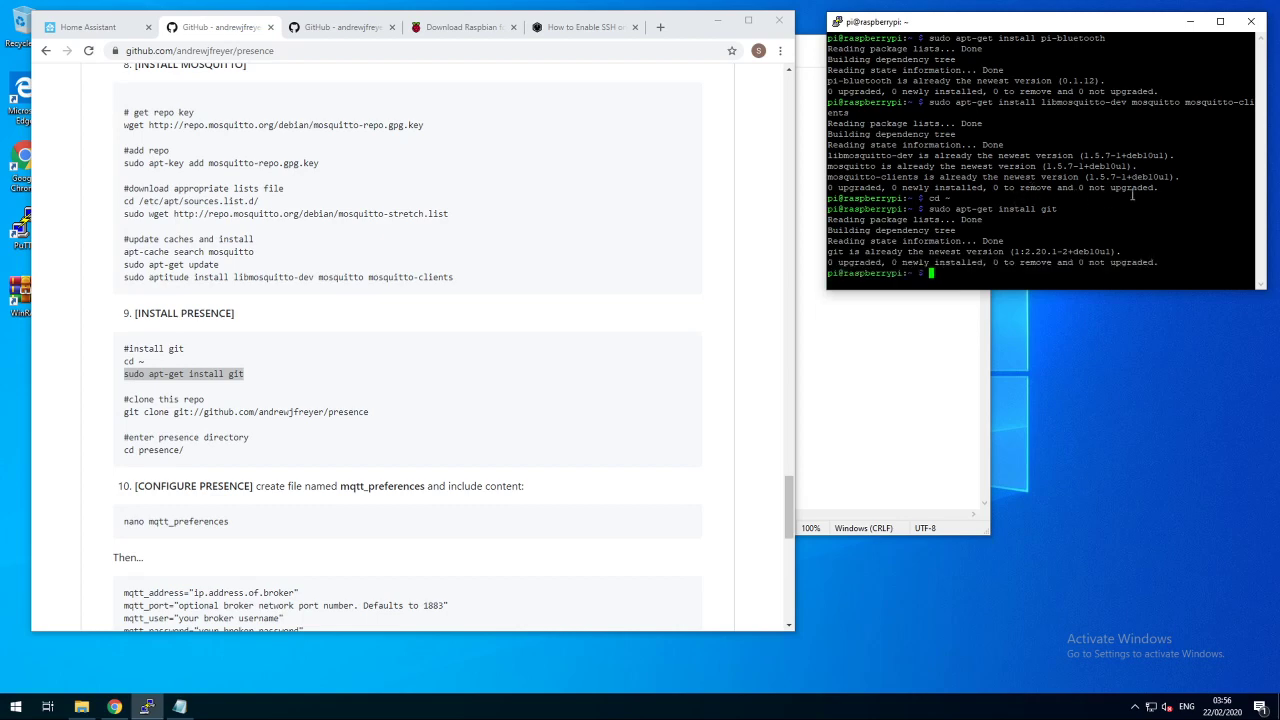
- Clone the presence repository with git and change into the presence/ folder
left_click_drag(382, 419, 118, 414)
right_click(1041, 210)
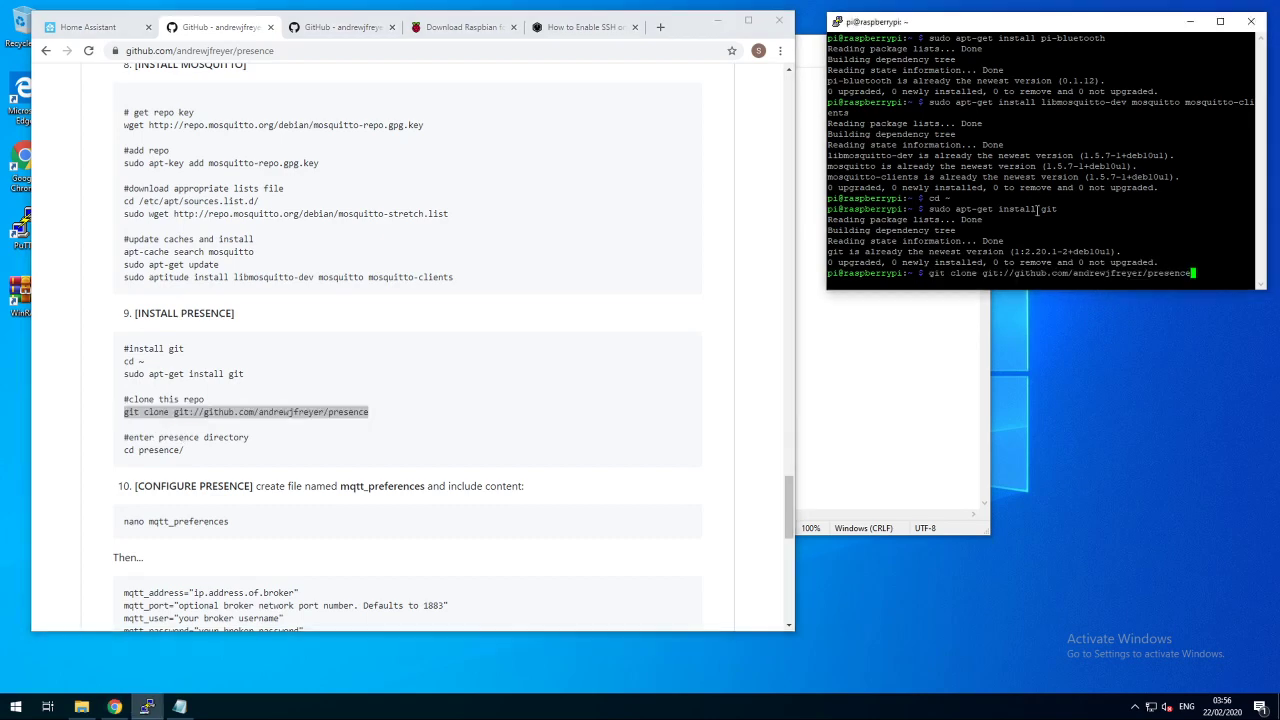
key("Return")
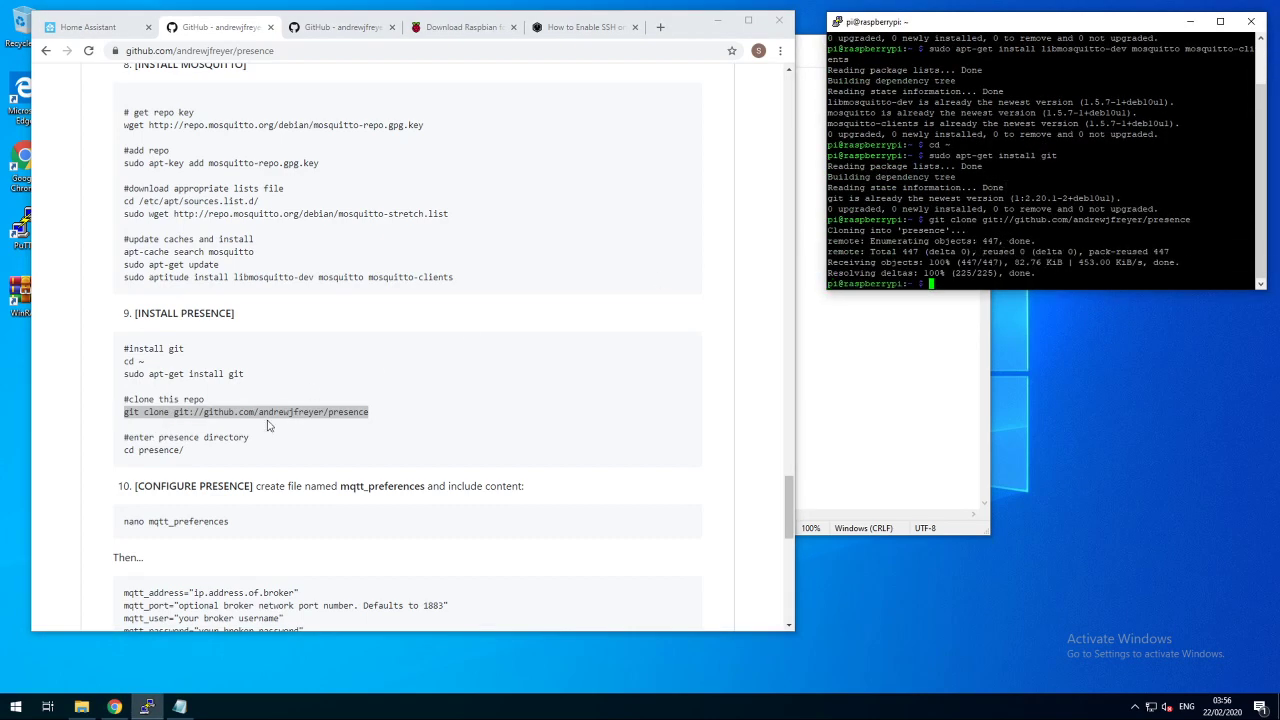
left_click_drag(186, 451, 120, 452)
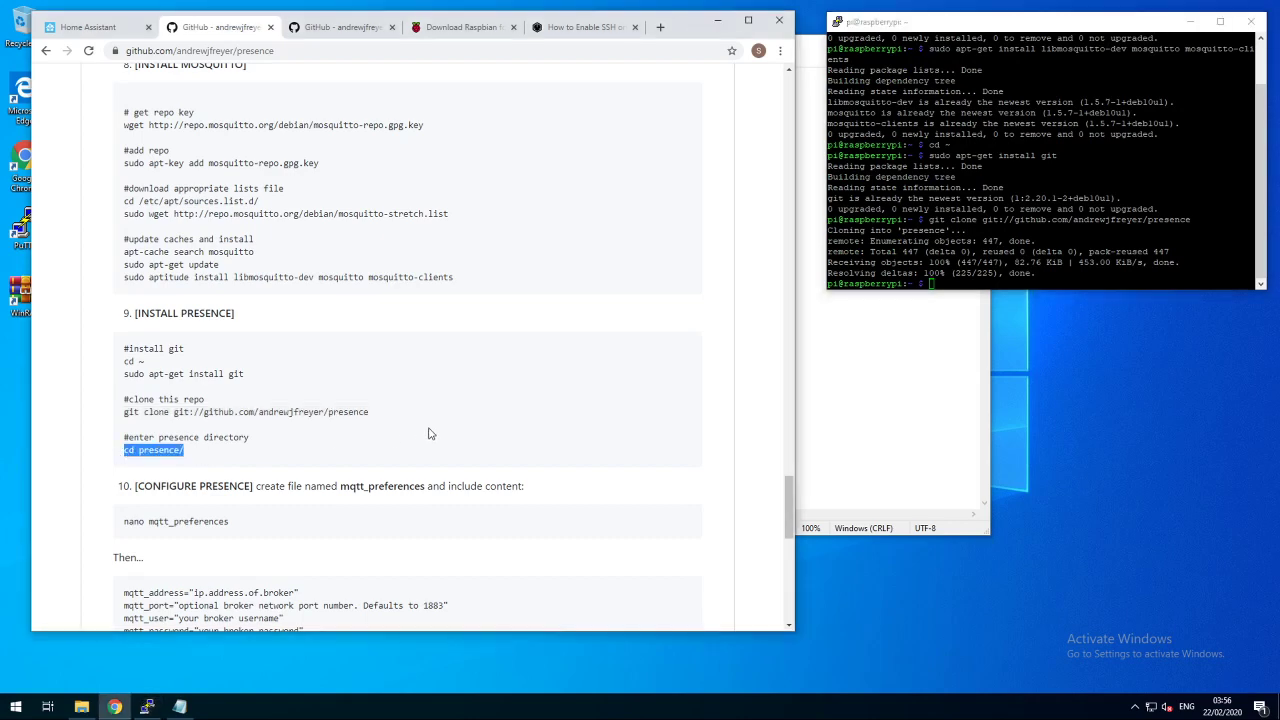
right_click(1052, 167)
key("Return")
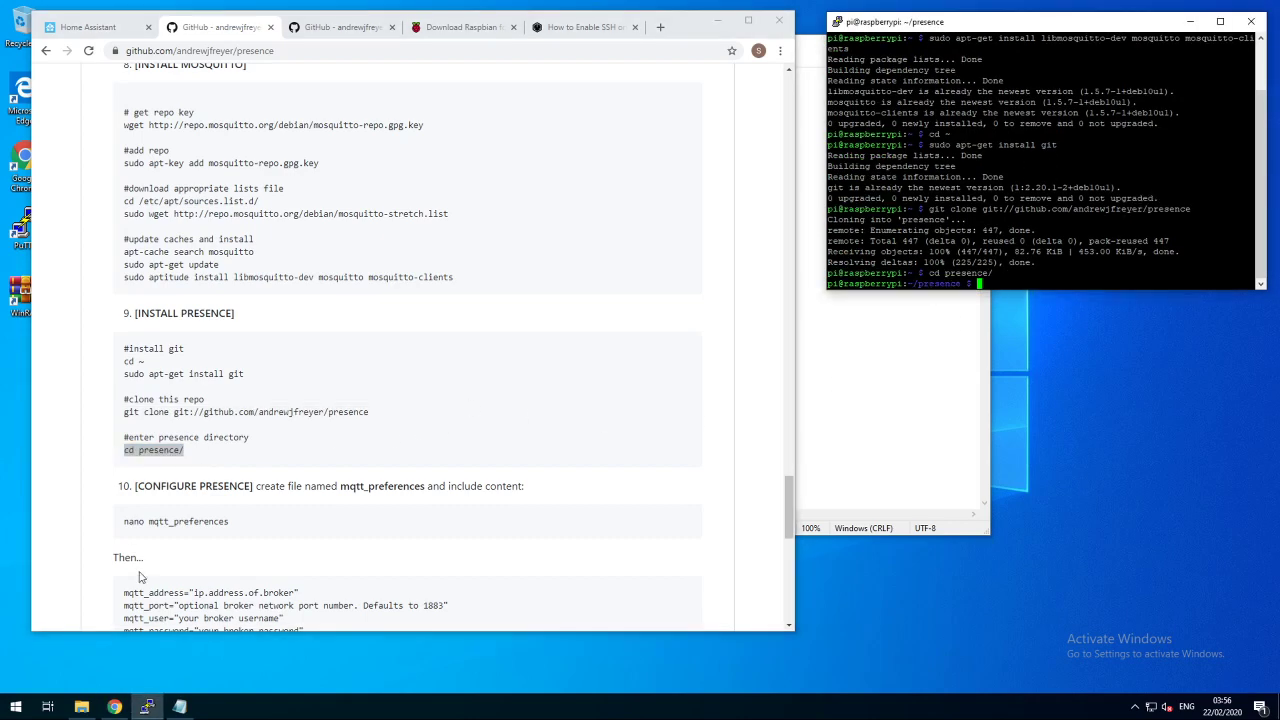
left_click_drag(254, 531, 128, 524)
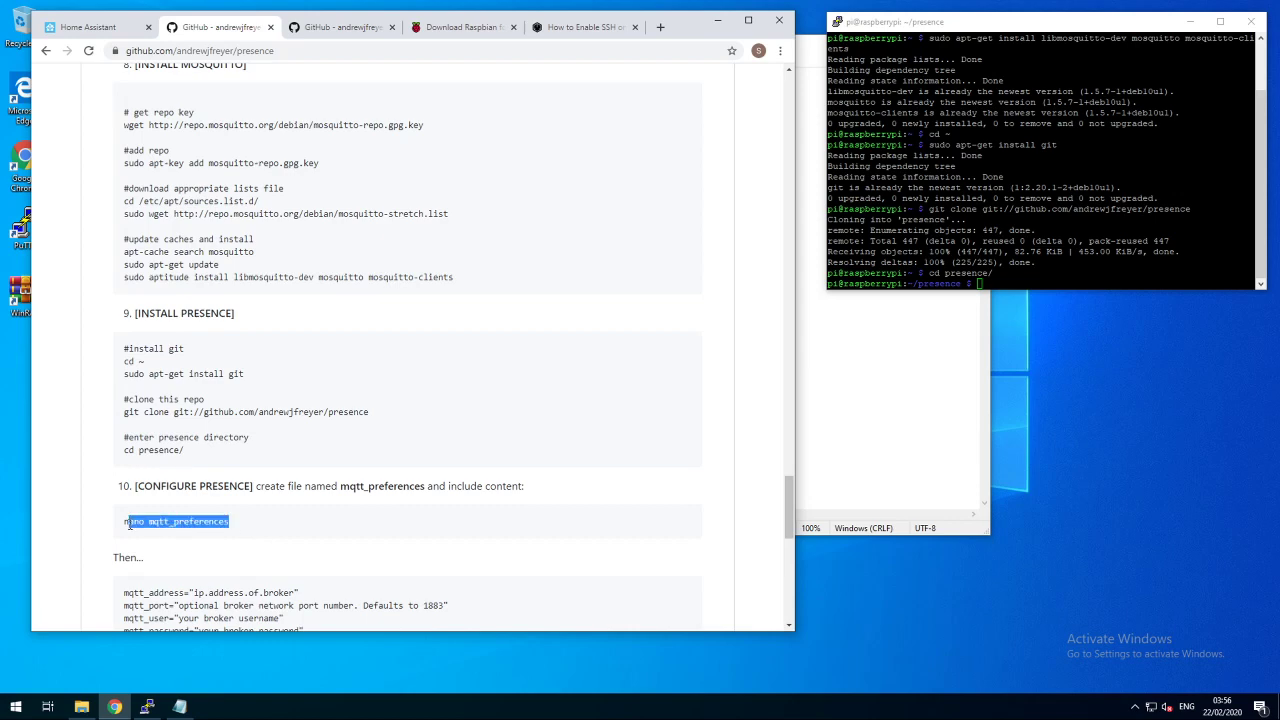
- Create mqtt_preferences in nano and paste the six mqtt_ setting lines from the guide
right_click(1068, 211)
key("Return")
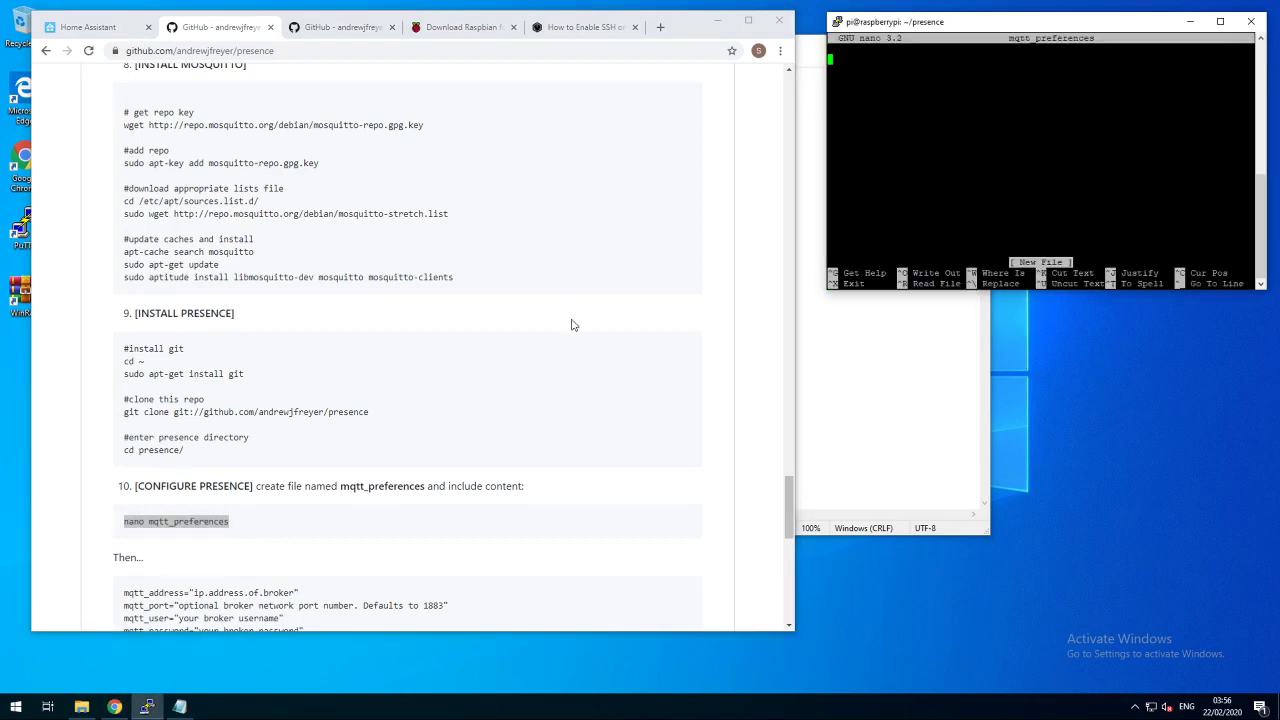
left_click(379, 479)
scroll(403, 427, "down", 2)
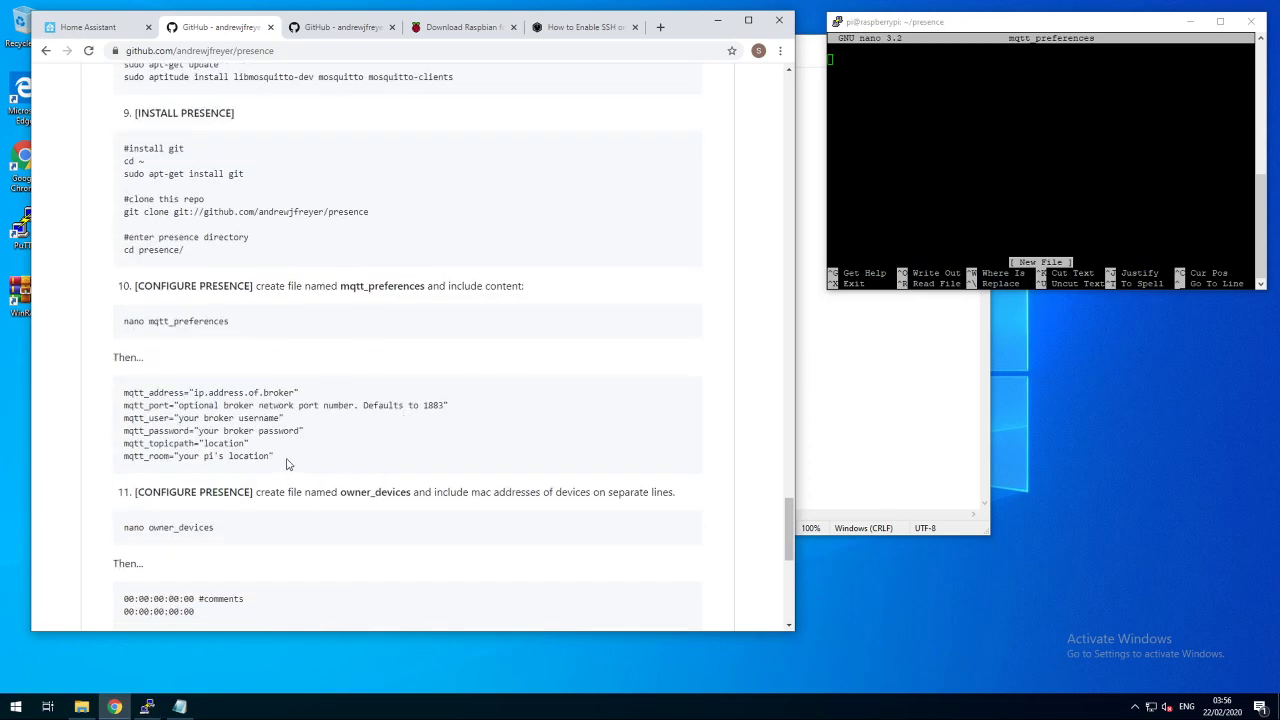
left_click_drag(273, 456, 120, 392)
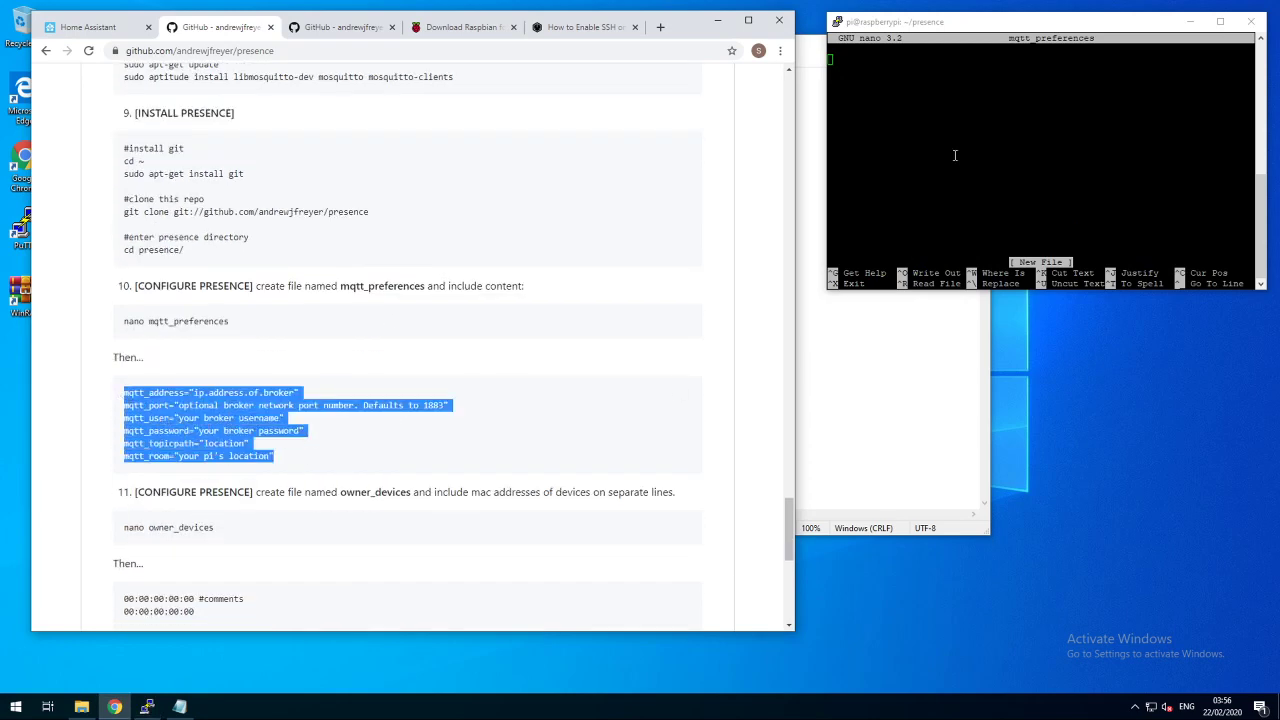
right_click(907, 215)
- Set mqtt_address to 10.0.254.140 and mqtt_port to 1883
key("Up")
key("Up")
key("Up")
key("Up")
key("Up")
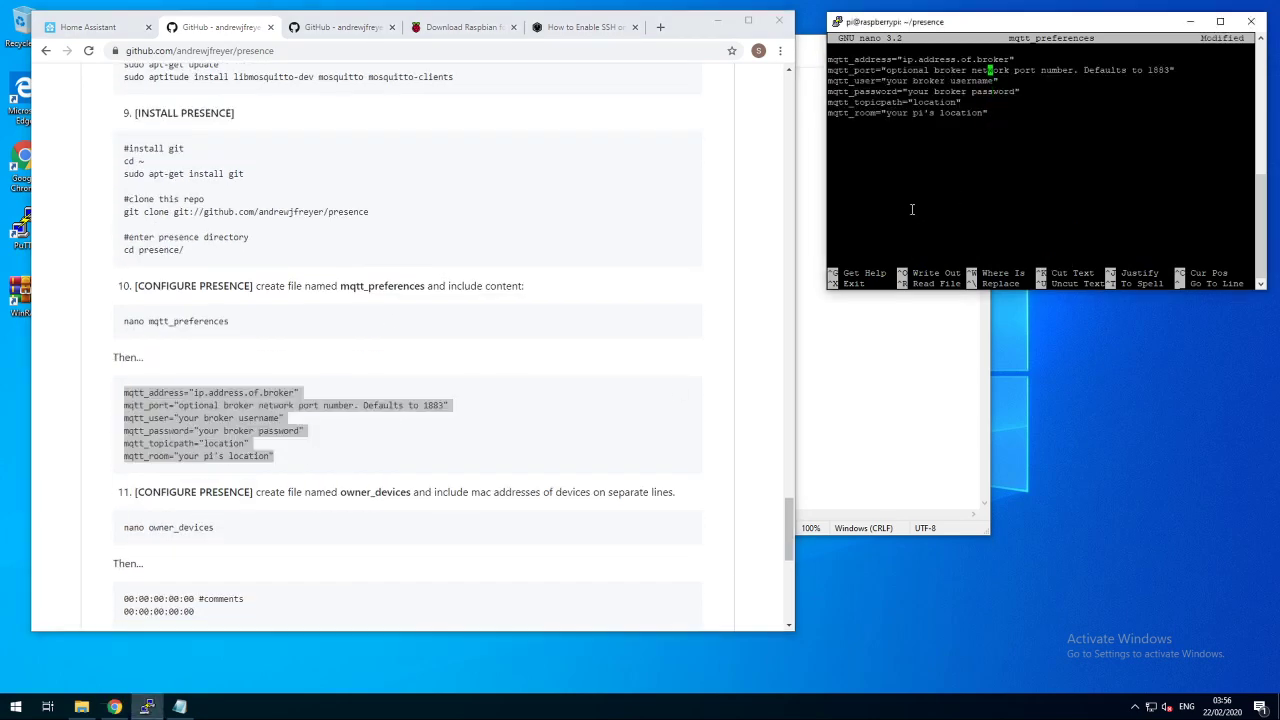
key("Right")
key("Right")
key("Right")
key("Right")
key("BackSpace")
key("BackSpace")
key("BackSpace")
key("BackSpace")
key("BackSpace")
key("BackSpace")
key("BackSpace")
key("BackSpace")
key("BackSpace")
key("BackSpace")
key("BackSpace")
key("BackSpace")
key("BackSpace")
key("BackSpace")
key("BackSpace")
key("BackSpace")
key("BackSpace")
key("BackSpace")
key("BackSpace")
key("BackSpace")
key("BackSpace")
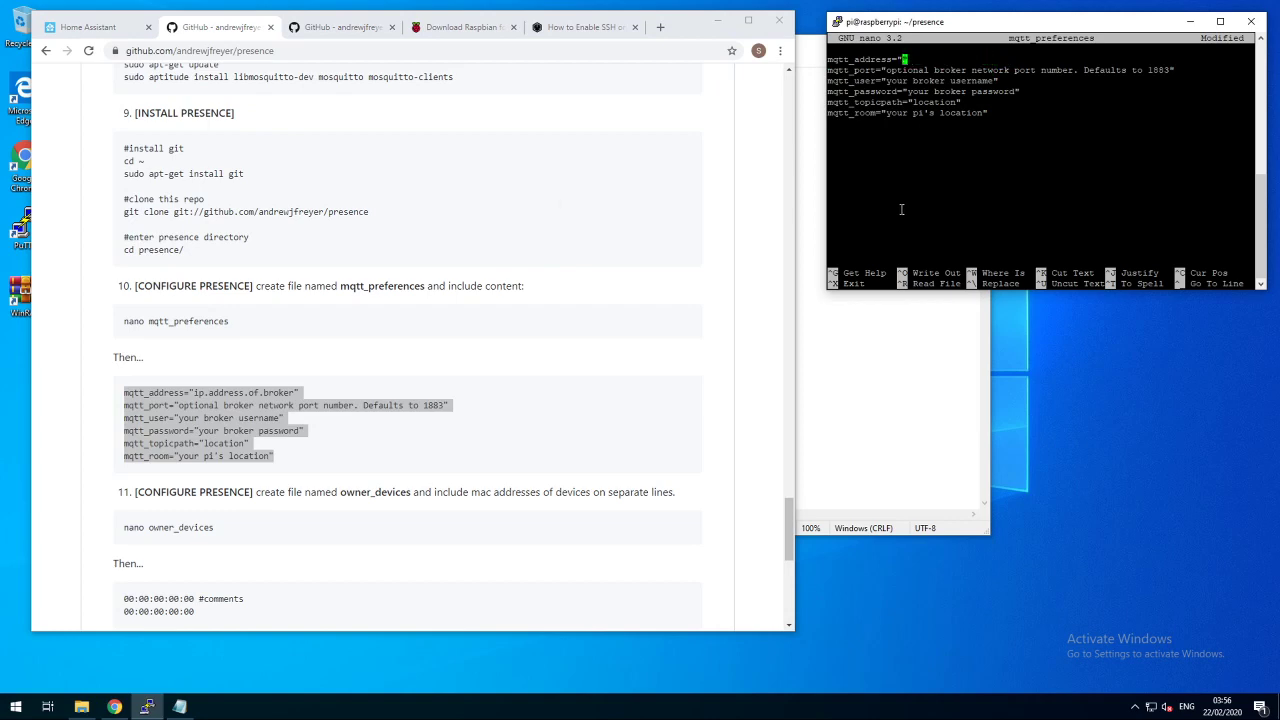
left_click(87, 30)
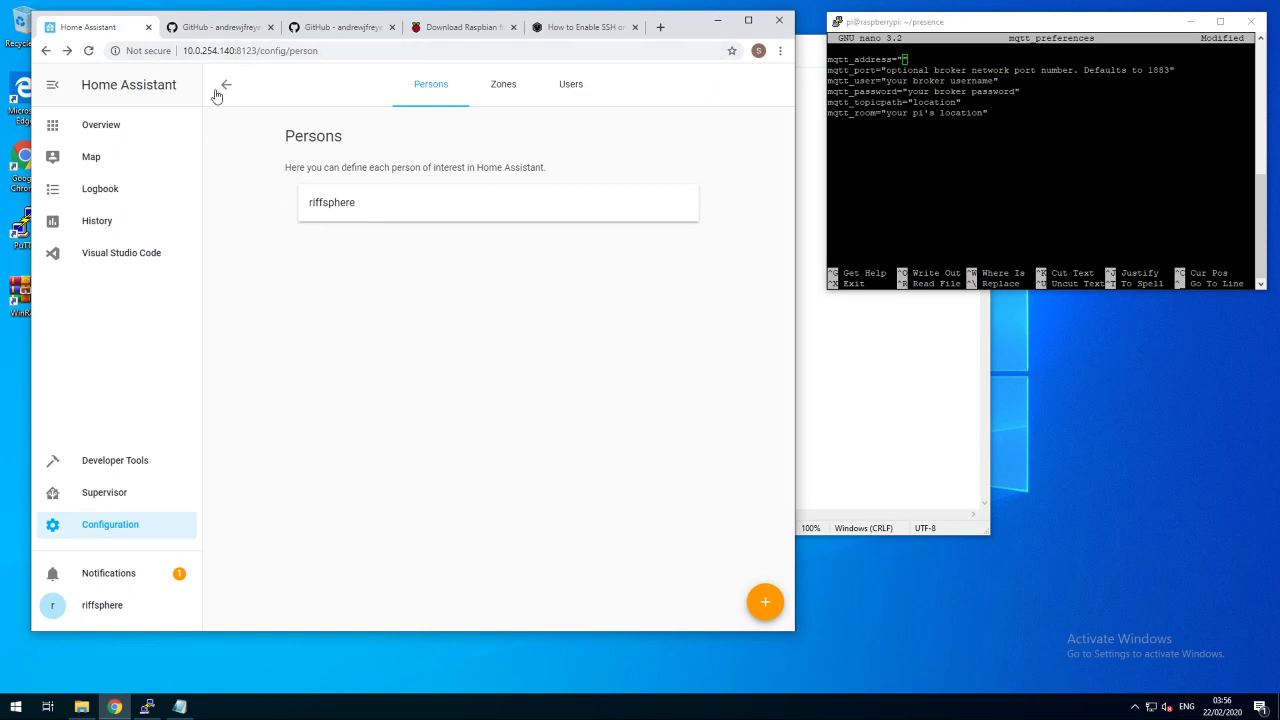
left_click(967, 30)
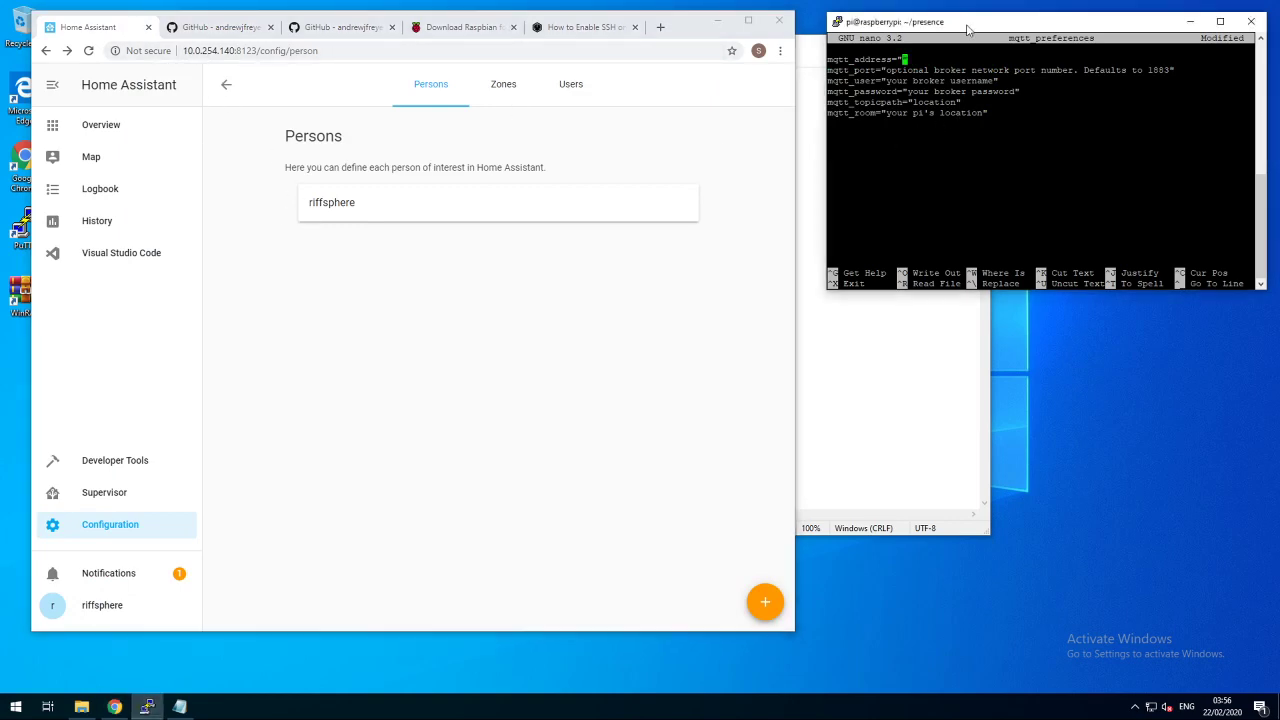
type("1")
type("0")
type(".")
type("0.254.1")
type("9")
type("0")
key("Down")
key("Left")
key("Left")
key("Left")
key("Left")
key("Left")
key("Left")
key("Left")
key("Left")
key("Left")
key("Left")
key("Left")
key("Left")
key("Left")
key("Left")
key("Left")
key("Delete")
key("Delete")
key("Delete")
key("Delete")
key("Delete")
key("Delete")
key("Delete")
key("Delete")
key("Delete")
key("Delete")
key("Delete")
key("Delete")
key("Delete")
key("Delete")
key("Delete")
key("Delete")
key("Delete")
key("Delete")
key("Delete")
key("Delete")
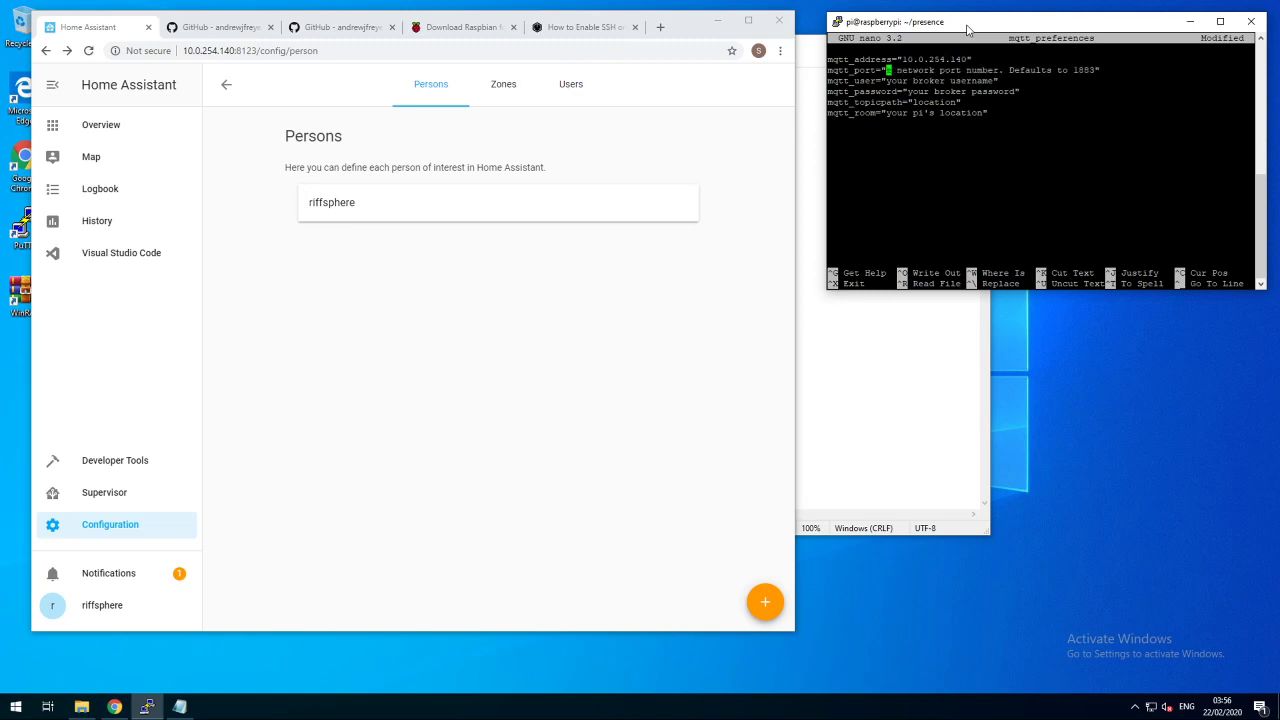
key("Delete")
key("Delete")
key("Delete")
key("Delete")
key("Delete")
key("Delete")
key("Delete")
key("Delete")
key("Delete")
key("Delete")
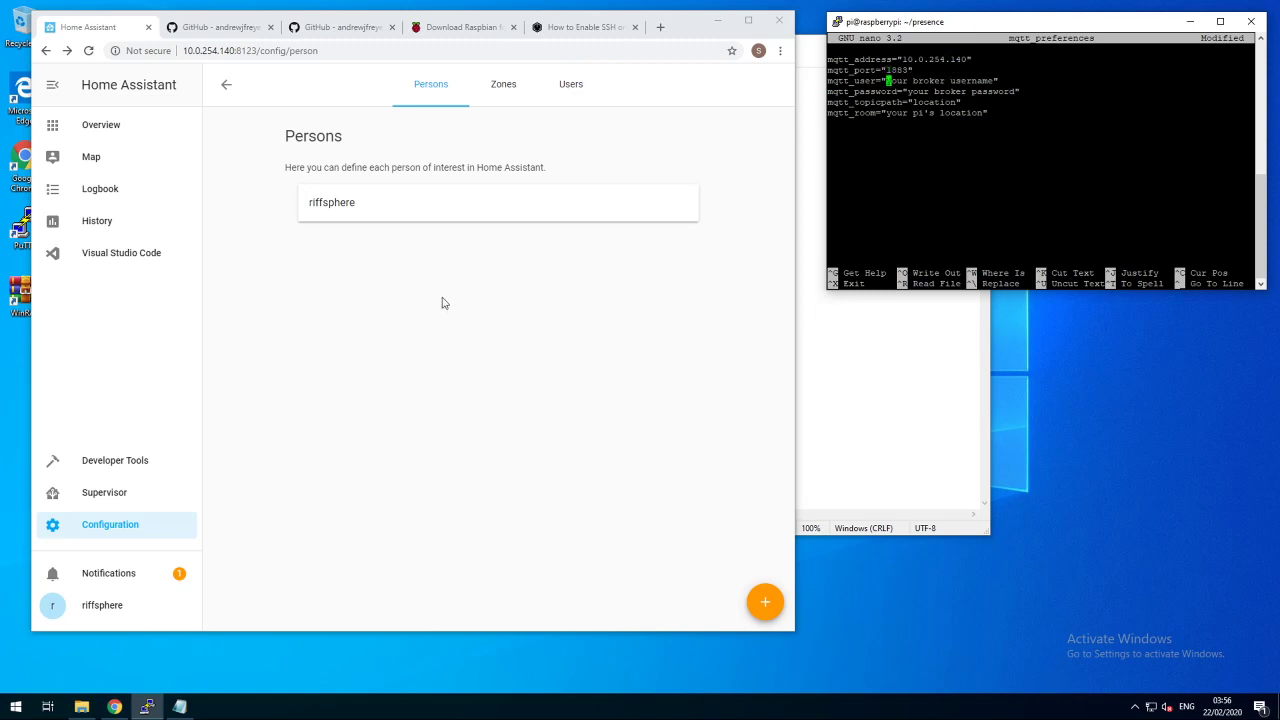
- Open Home Assistant's Configuration Users page to find the MQTT account
left_click(108, 526)
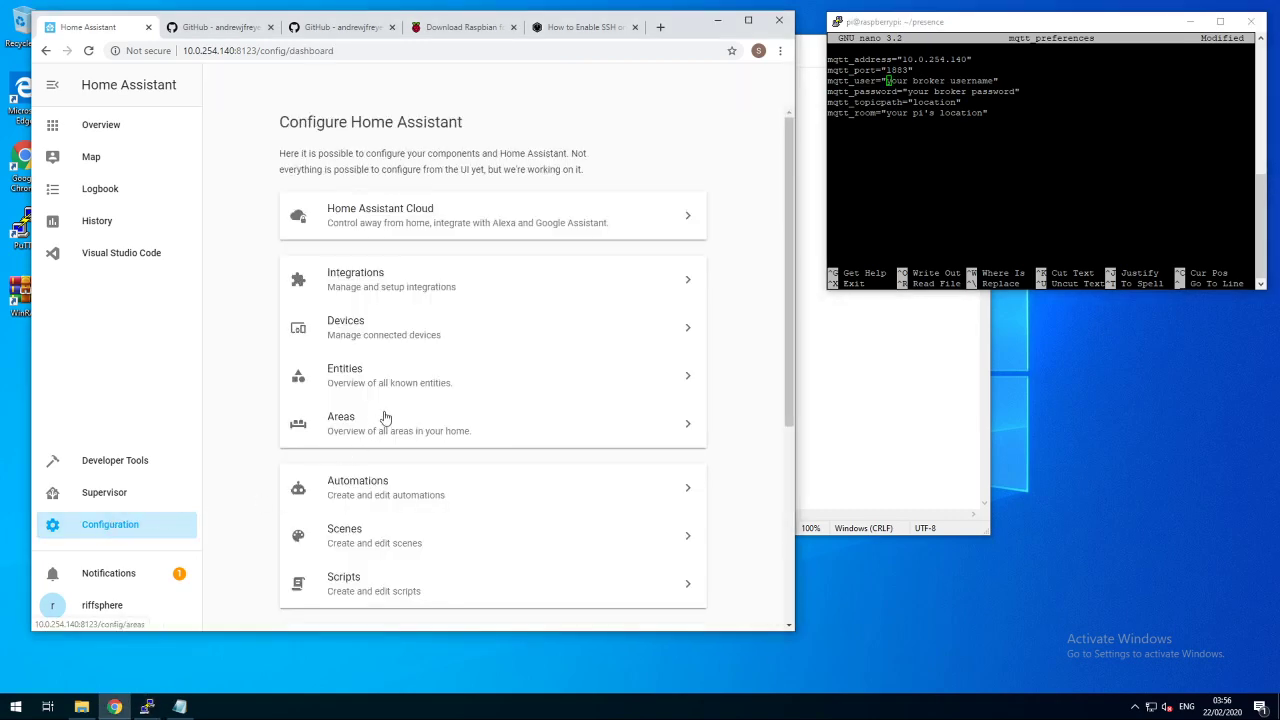
scroll(420, 429, "down", 3)
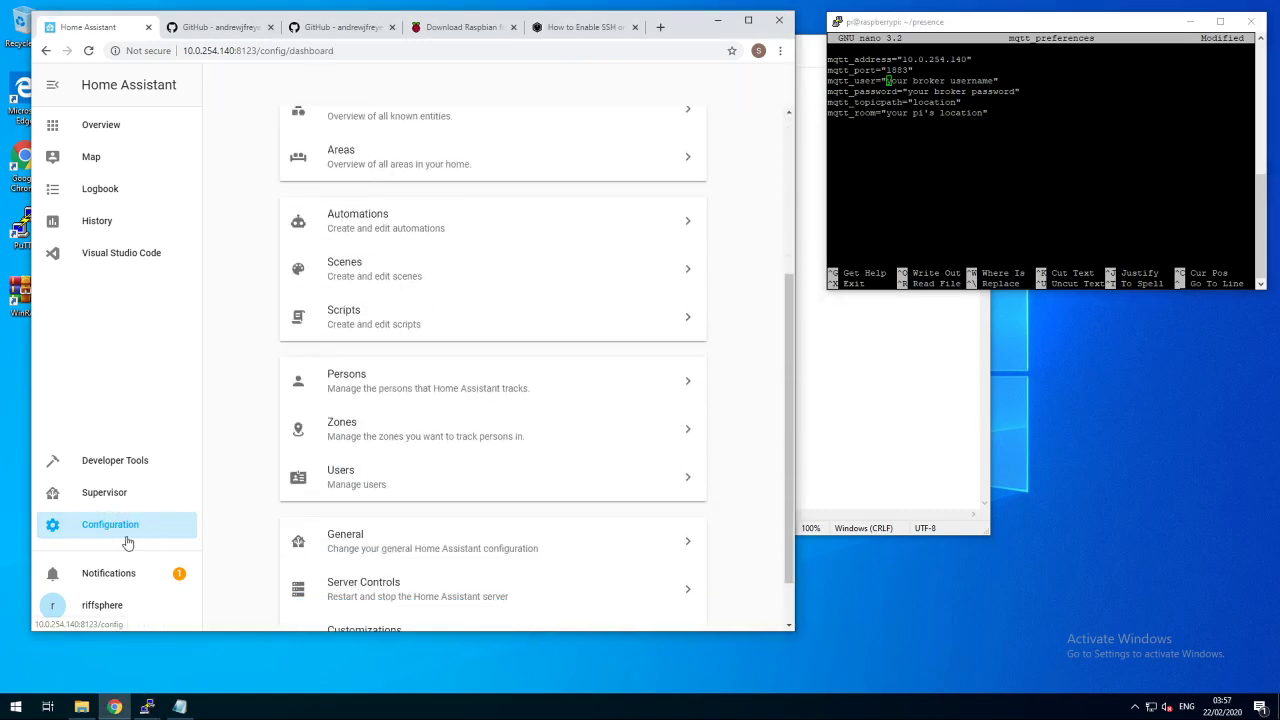
scroll(245, 508, "down", 1)
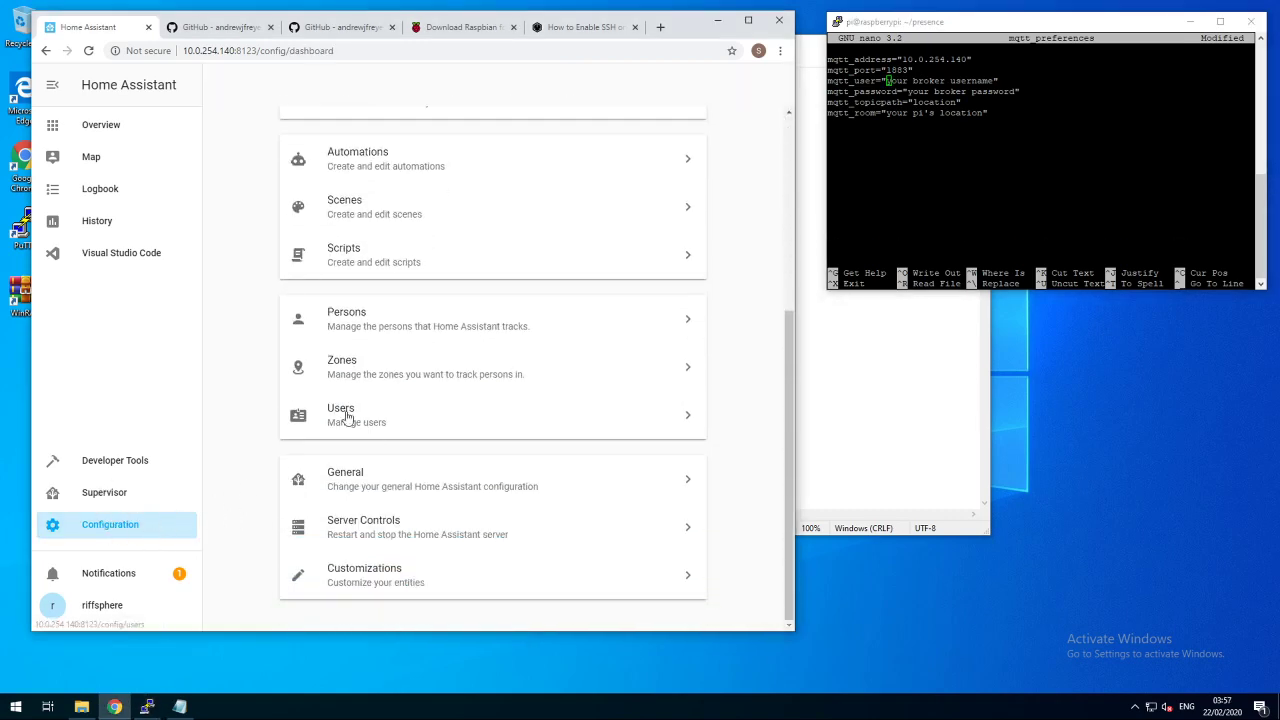
left_click(343, 414)
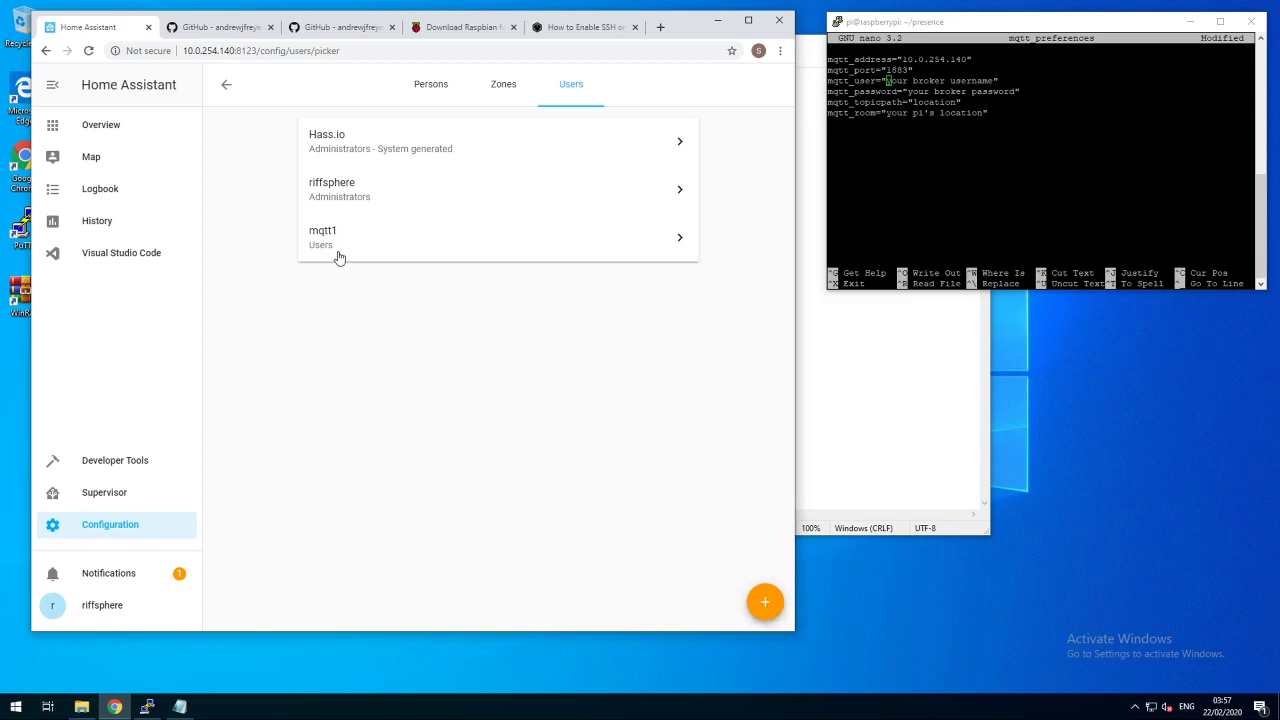
- Enter the MQTT broker username and password in mqtt_preferences
left_click(984, 164)
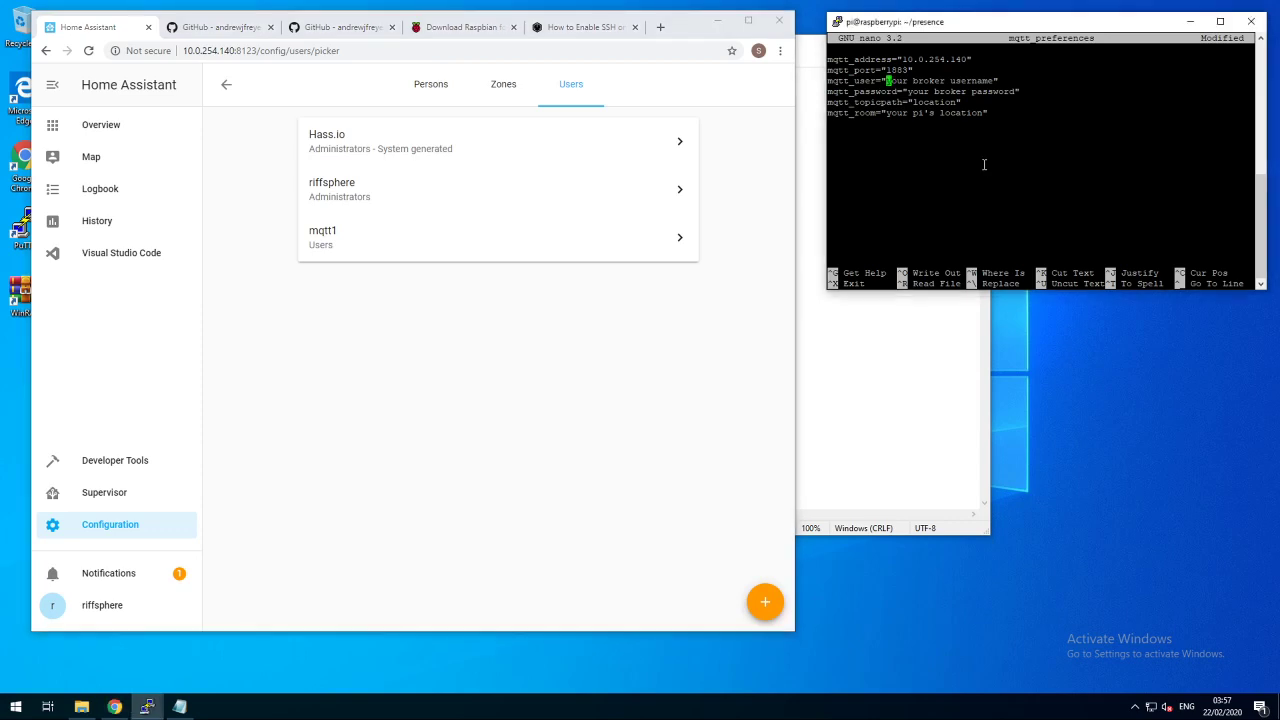
key("Delete")
key("Delete")
key("Delete")
key("Delete")
key("Delete")
key("Delete")
key("Delete")
key("Delete")
key("Delete")
key("Delete")
key("Delete")
key("Delete")
key("Delete")
key("Delete")
key("Delete")
key("Down")
key("Left")
key("Delete")
key("Delete")
key("Delete")
key("Delete")
key("Delete")
key("Delete")
key("Delete")
key("Delete")
key("Delete")
key("Delete")
key("Delete")
key("Delete")
key("Delete")
key("Delete")
key("Delete")
key("Delete")
key("Delete")
key("Delete")
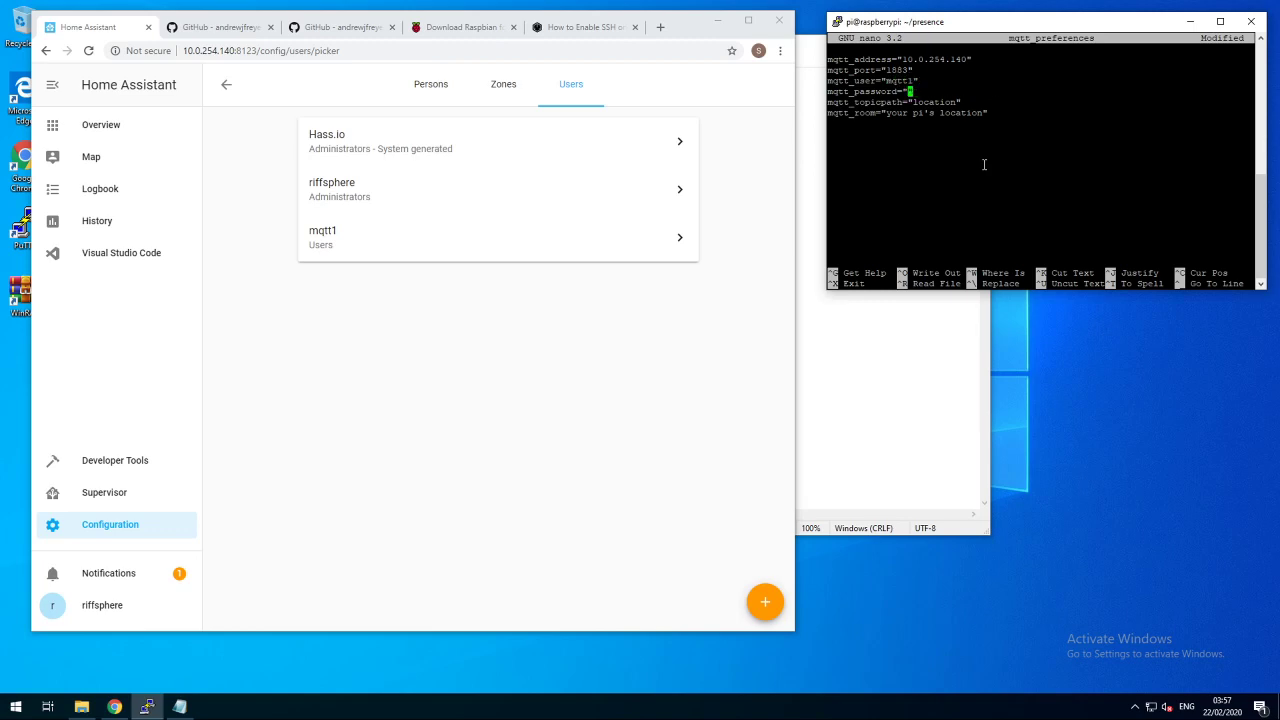
- Set mqtt_topicpath to bluetooth and mqtt_room to livingroom
key("Down")
key("Left")
key("Left")
key("Delete")
key("Delete")
key("Delete")
key("Delete")
key("Delete")
key("Delete")
key("Delete")
key("Delete")
type("bluetooth")
key("Down")
key("Left")
key("Left")
key("Left")
key("Left")
key("Left")
key("Left")
key("Left")
key("Left")
key("Left")
key("Left")
key("Left")
key("Left")
key("Left")
key("Left")
key("Left")
key("Right")
key("Delete")
key("Delete")
key("Delete")
key("Delete")
key("Delete")
key("Delete")
key("Delete")
key("Delete")
key("Delete")
key("Delete")
key("Delete")
key("Delete")
key("Delete")
key("Delete")
key("Delete")
key("Delete")
key("Delete")
key("Delete")
type("livingroom")
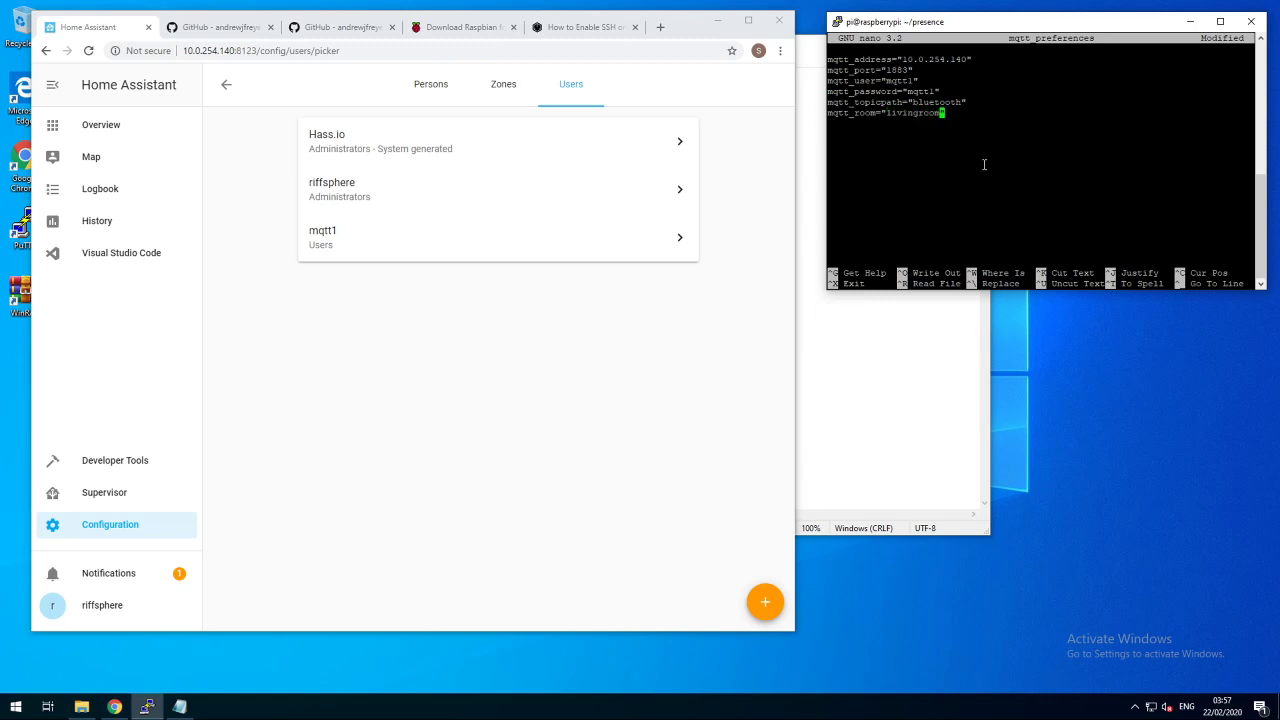
- Save mqtt_preferences and exit nano
key("ctrl+x")
key("y")
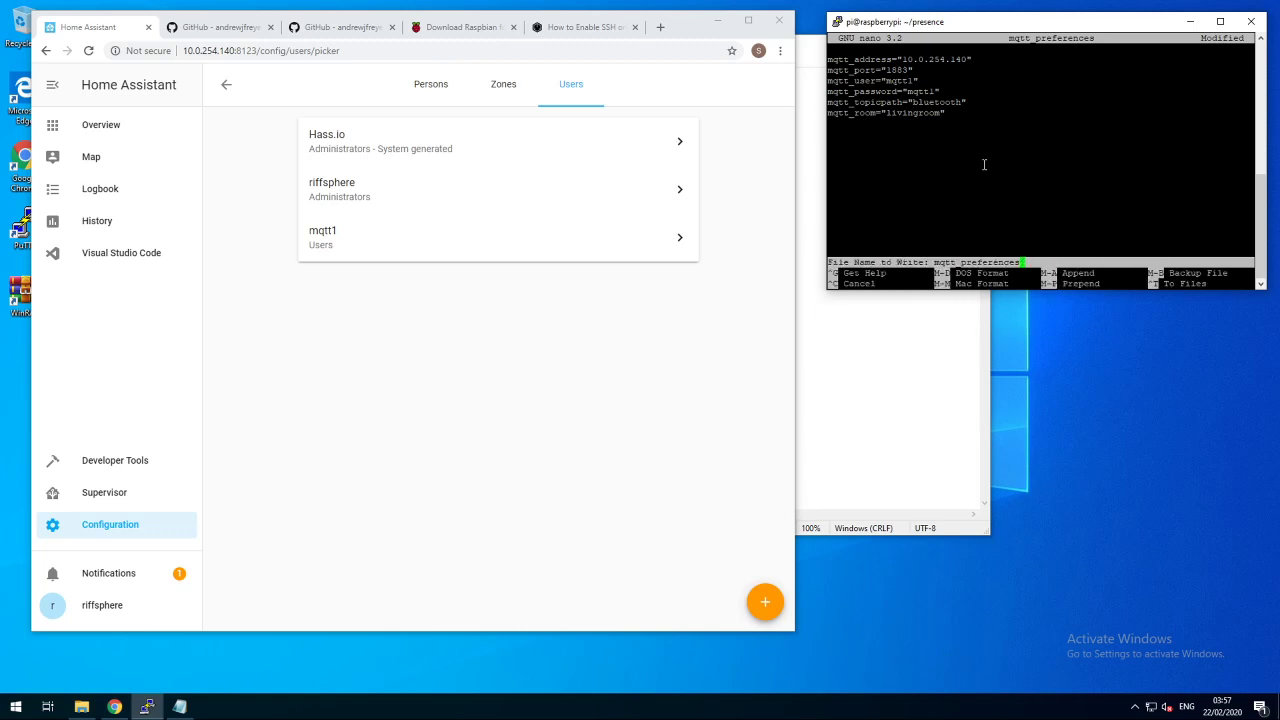
key("Return")
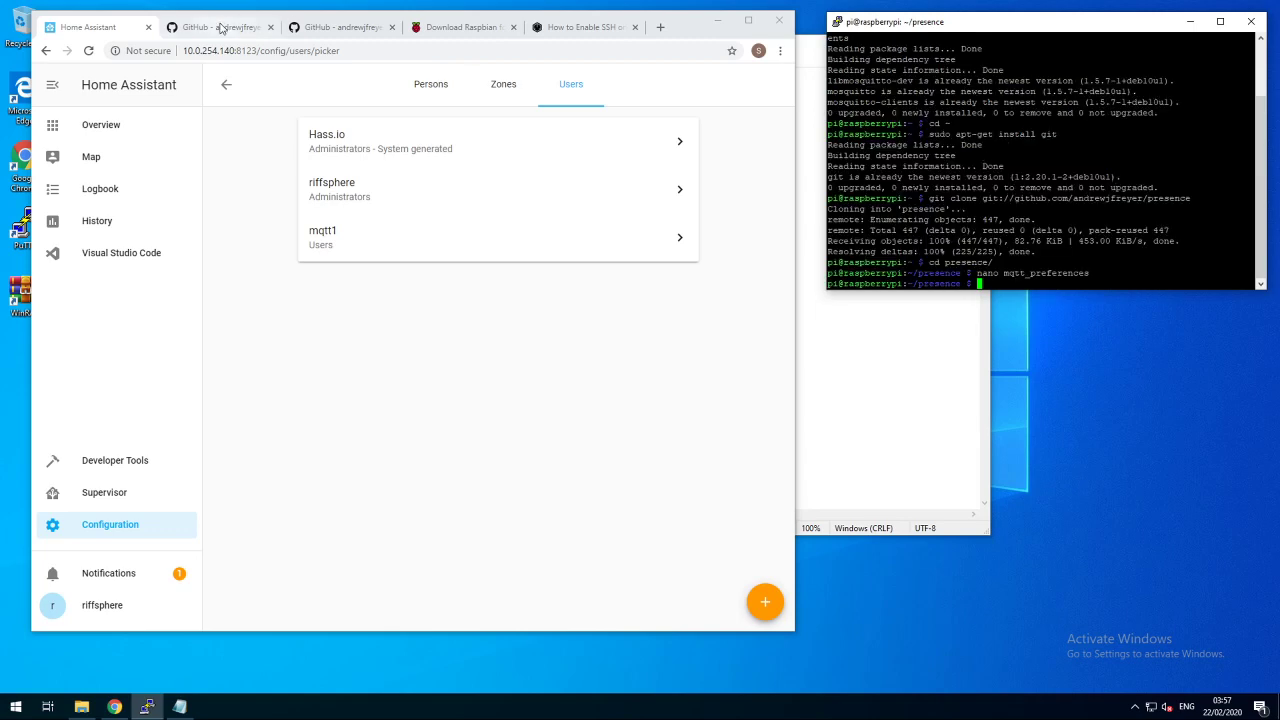
- Create the owner_devices file with nano, using the command from the guide
left_click(222, 27)
scroll(365, 358, "down", 2)
scroll(365, 358, "down", 1)
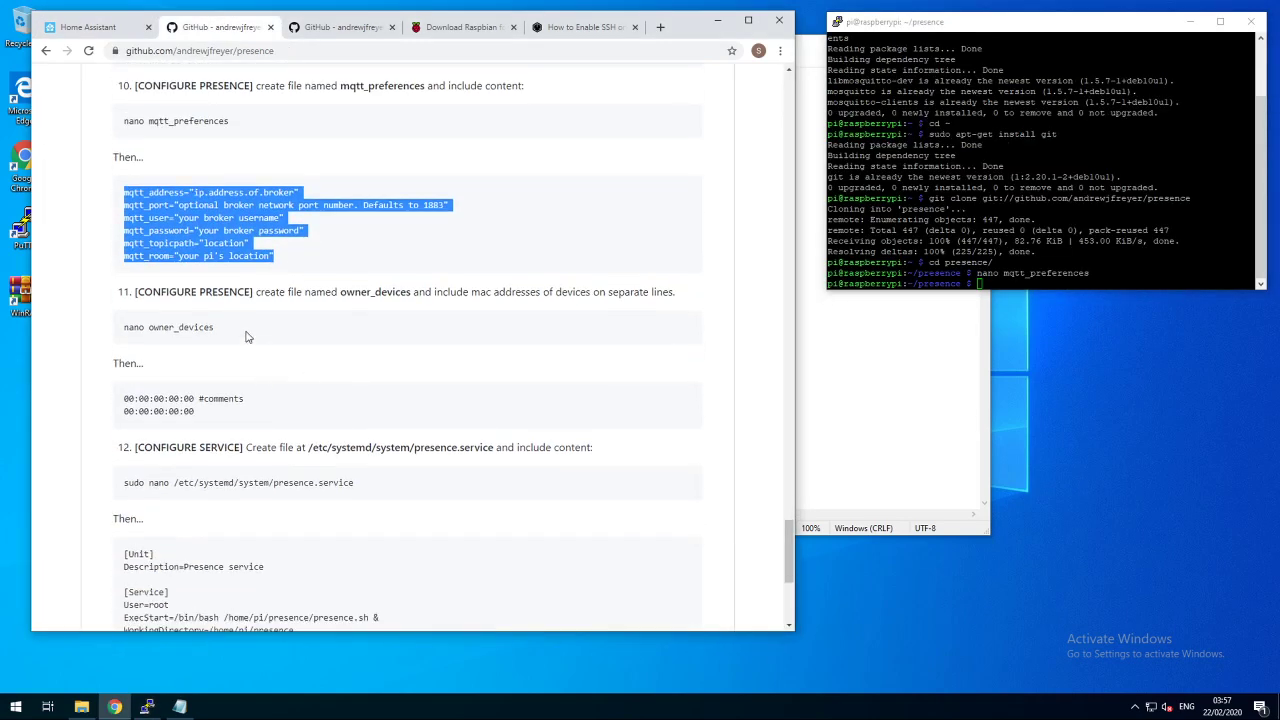
left_click_drag(214, 327, 121, 327)
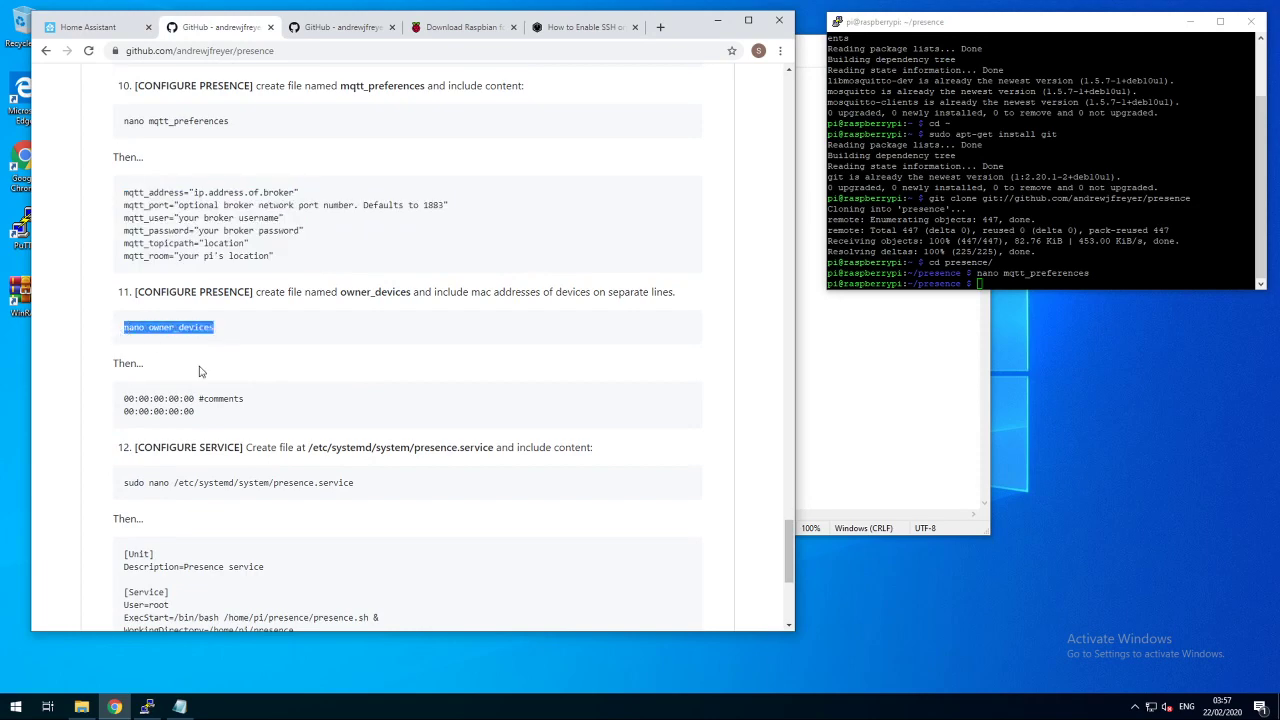
left_click(1009, 197)
right_click(1009, 197)
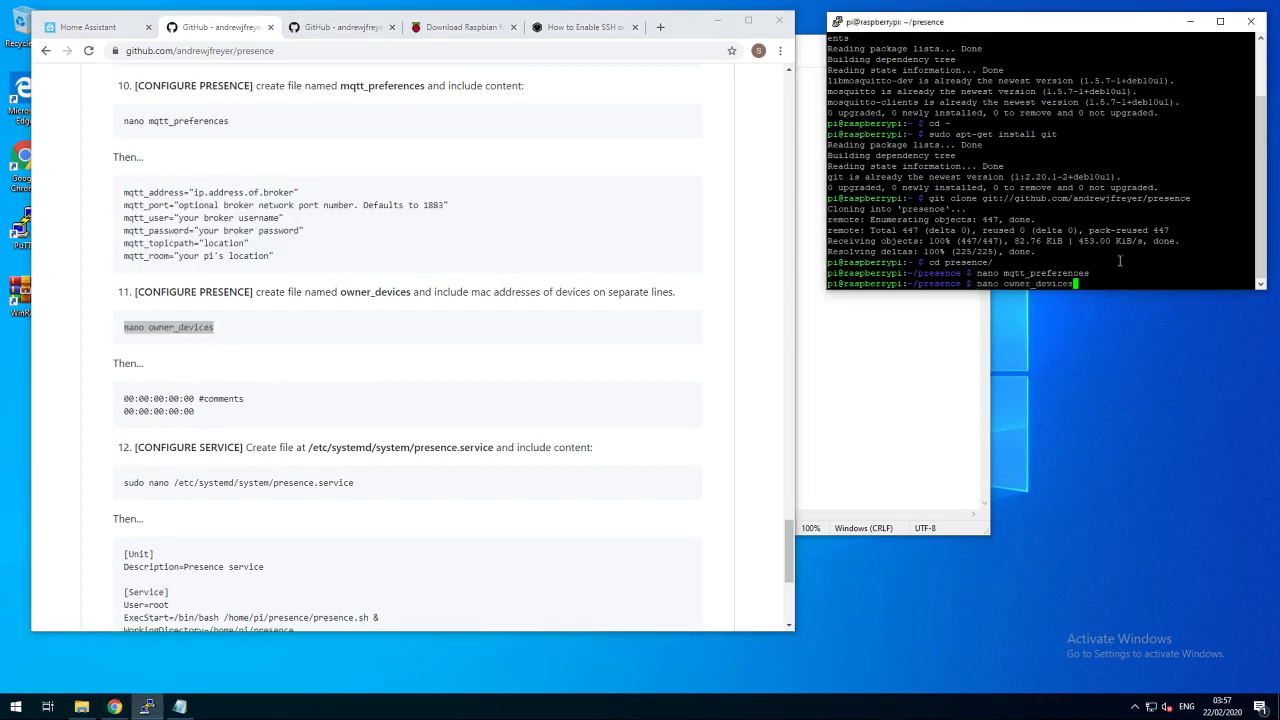
key("Return")
- Paste the phone's Bluetooth MAC address from the notes into owner_devices
left_click(940, 390)
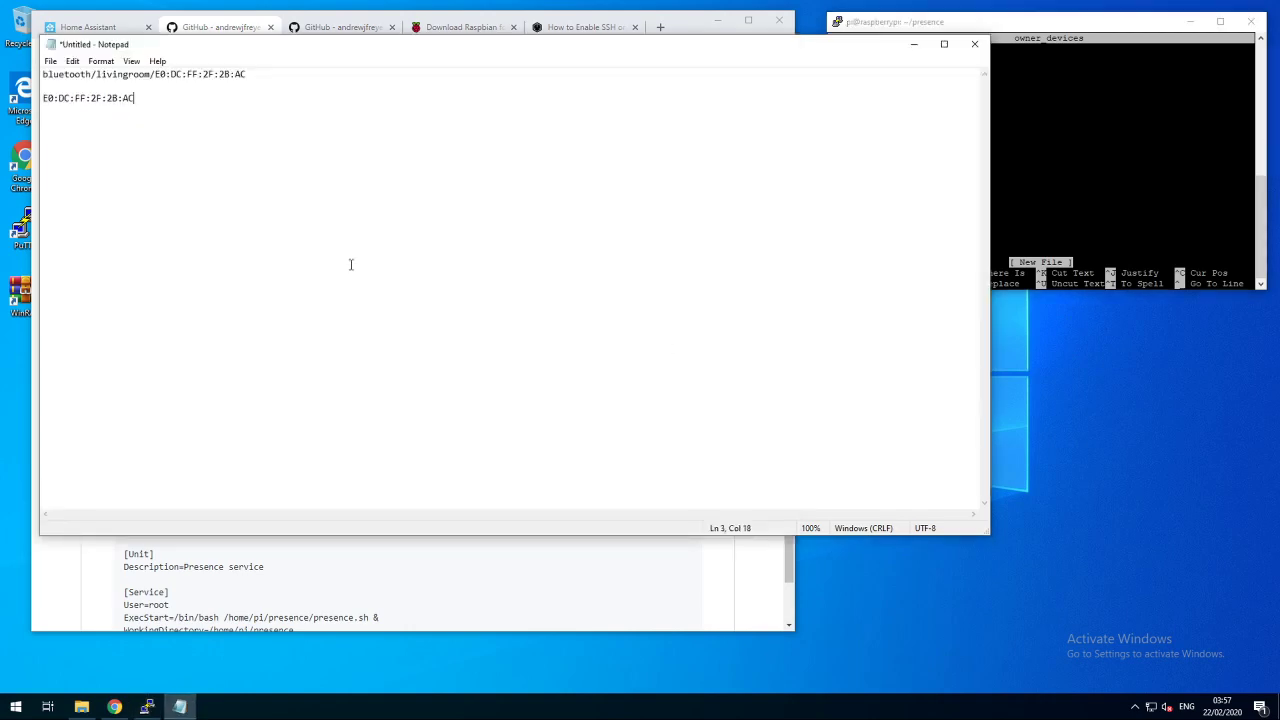
key("shift+Home")
key("ctrl+c")
left_click(1066, 163)
right_click(862, 182)
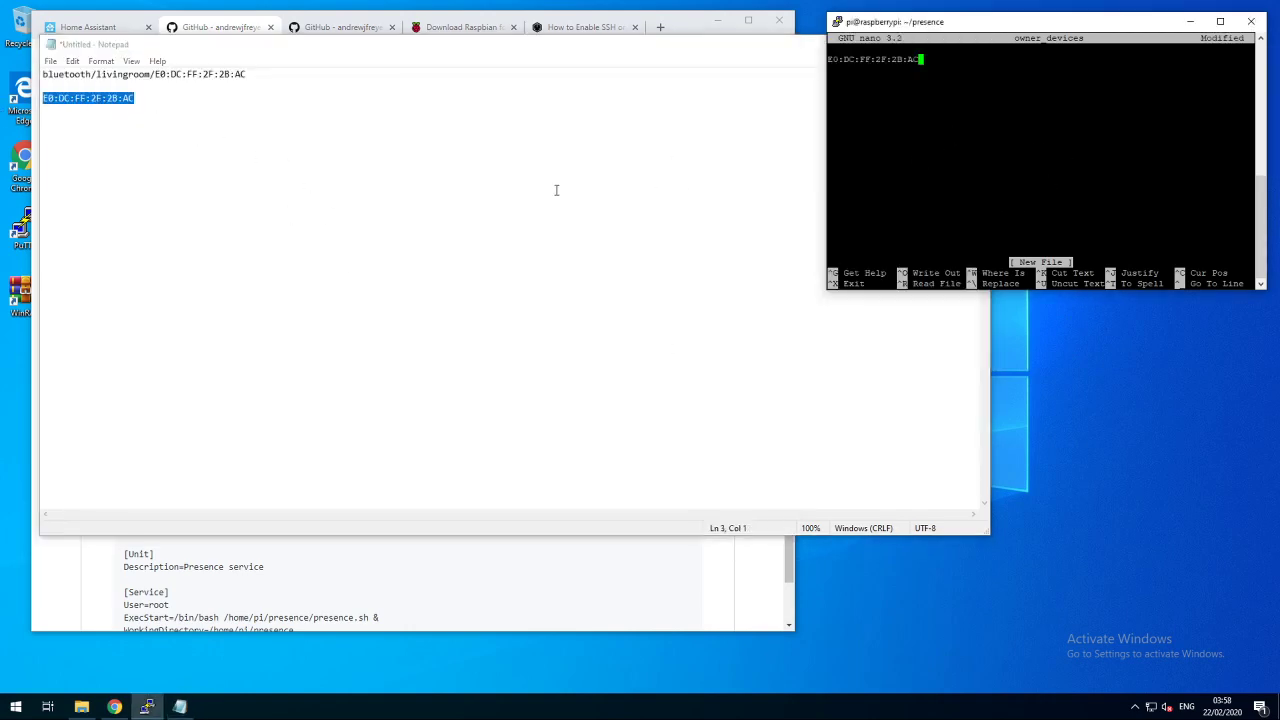
left_click(490, 53)
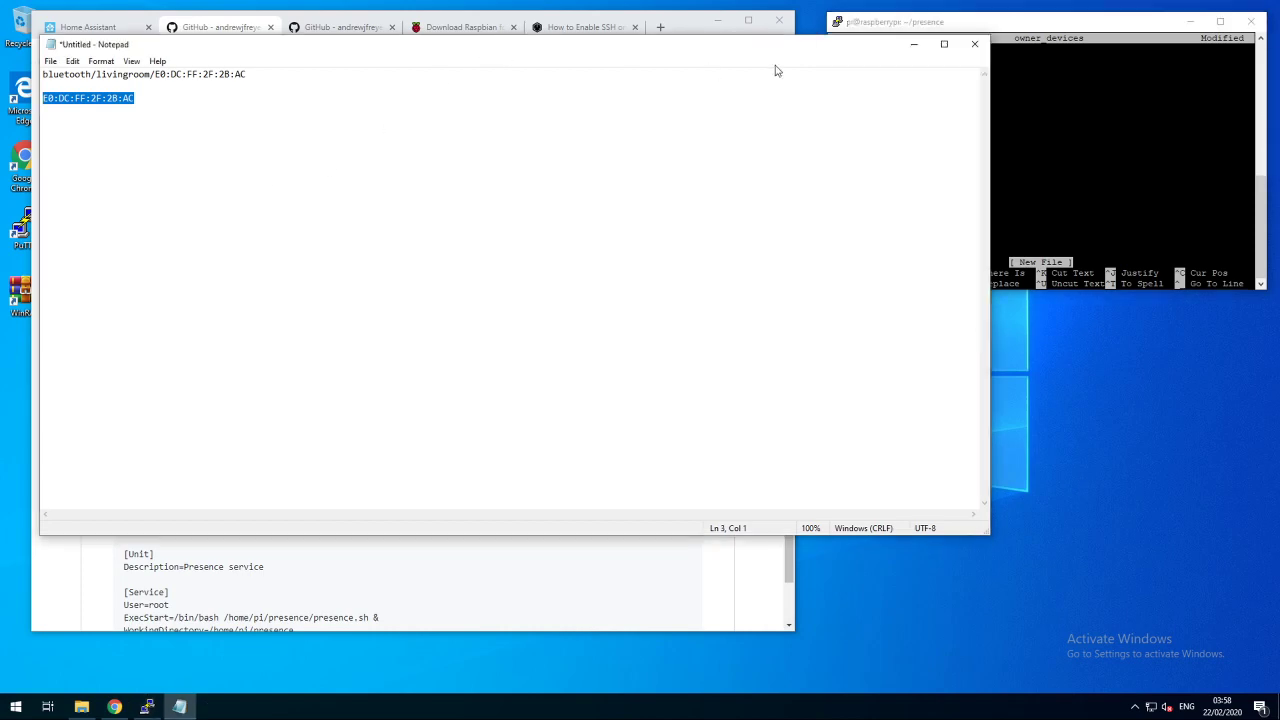
left_click(913, 48)
right_click(988, 97)
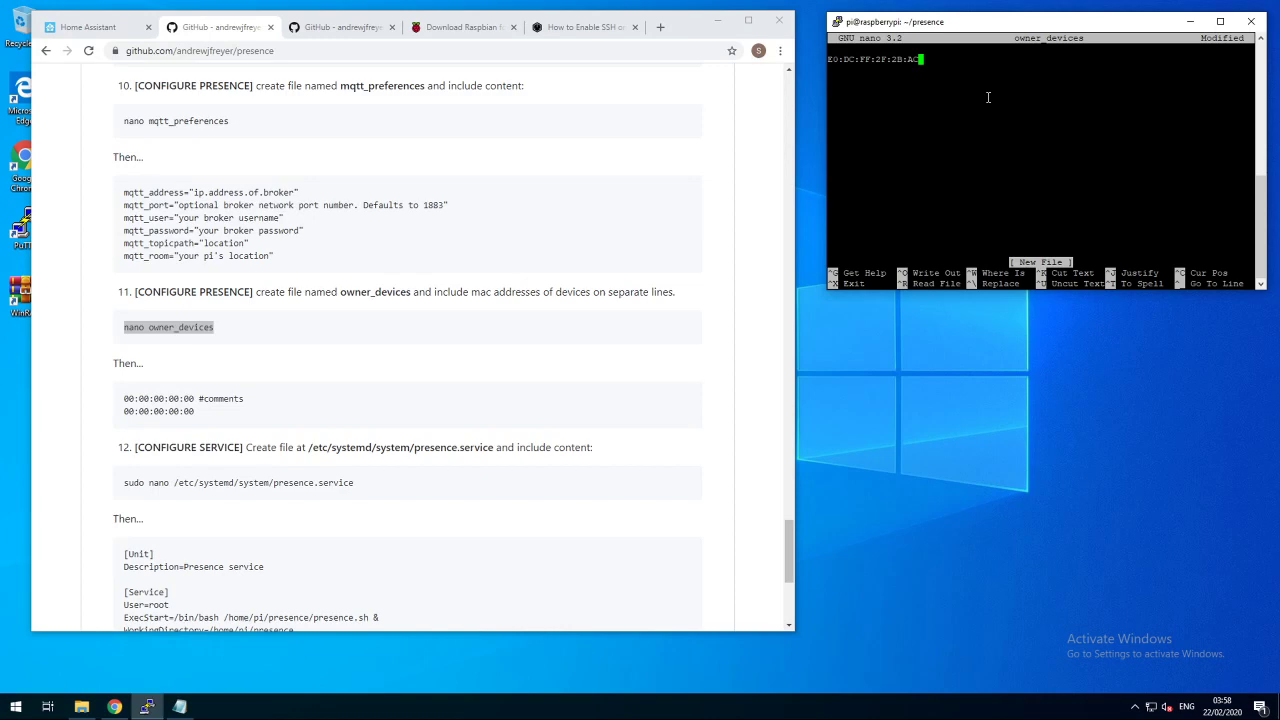
- Add a trailing newline, then save owner_devices under its name
key("Return")
key("ctrl+x")
key("y")
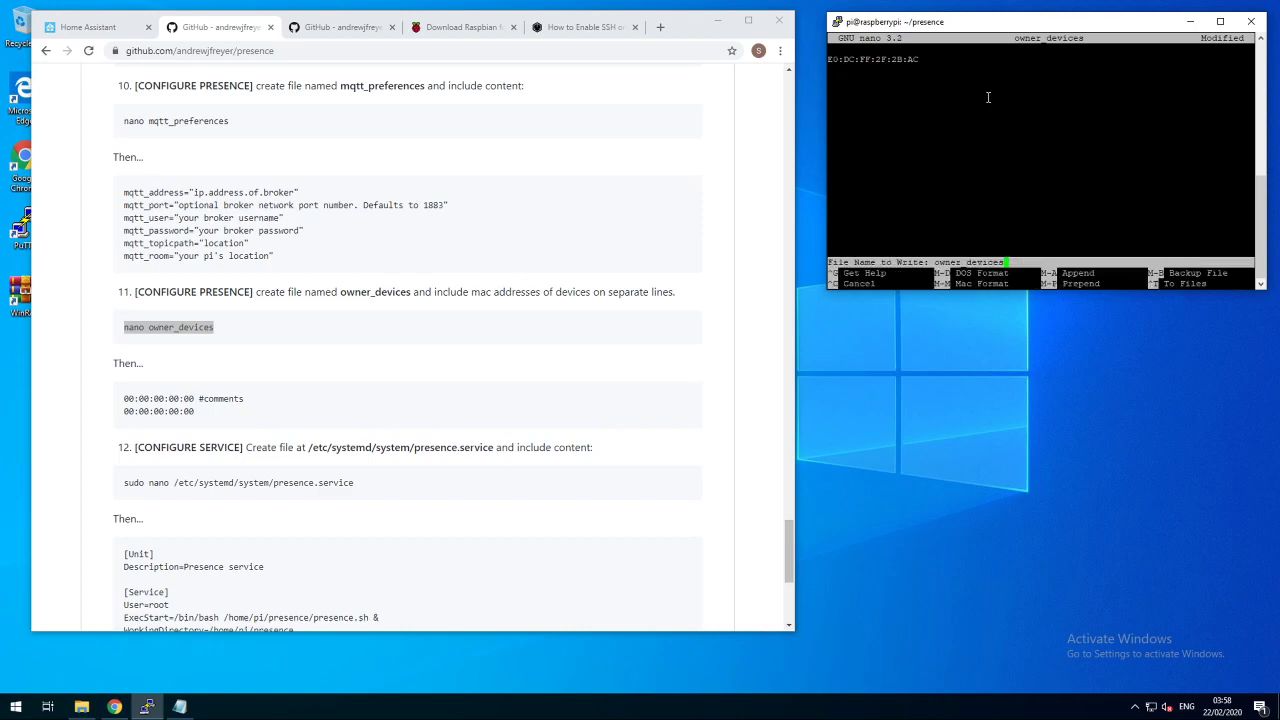
key("Return")
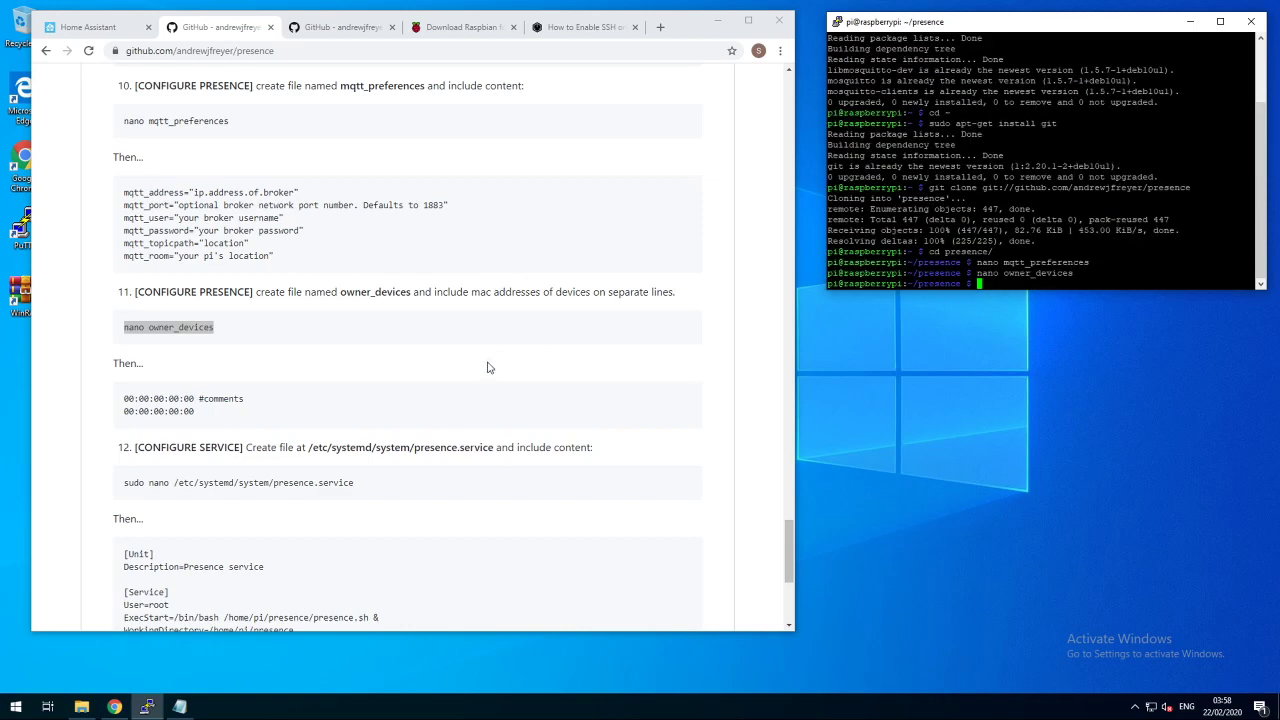
- Open /etc/systemd/system/presence.service in nano with sudo
left_click_drag(374, 489, 125, 492)
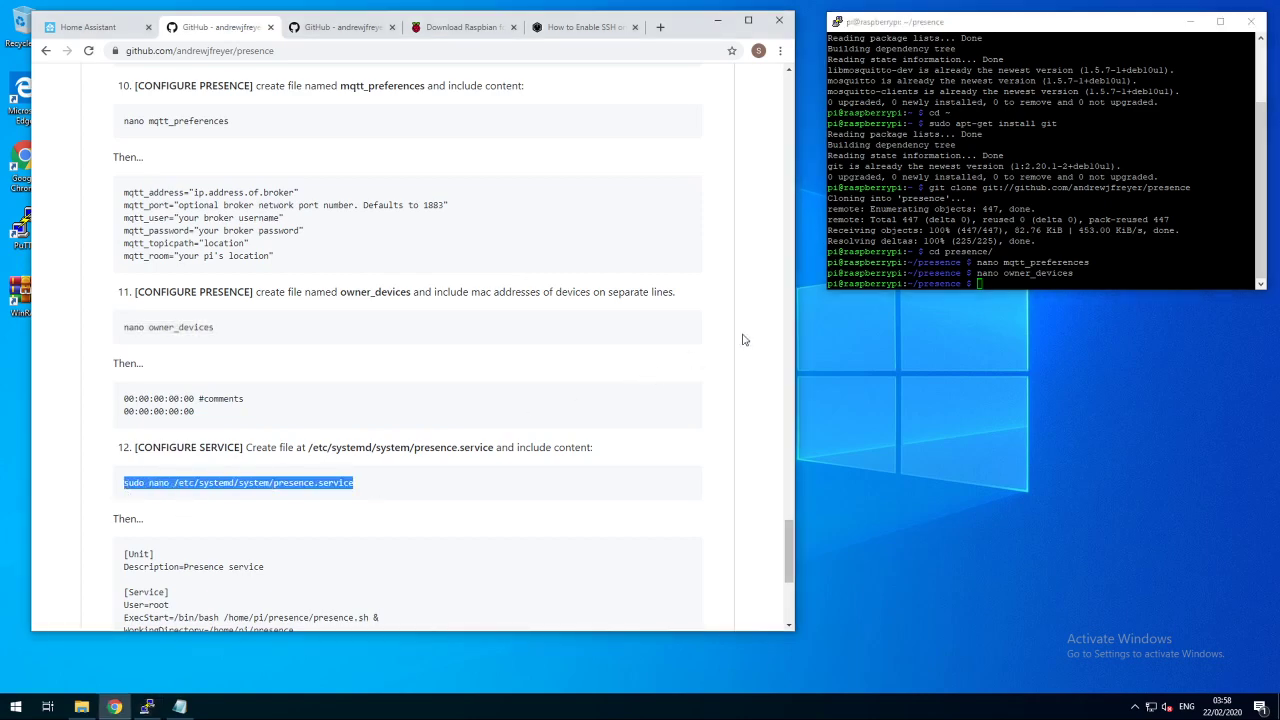
right_click(1003, 209)
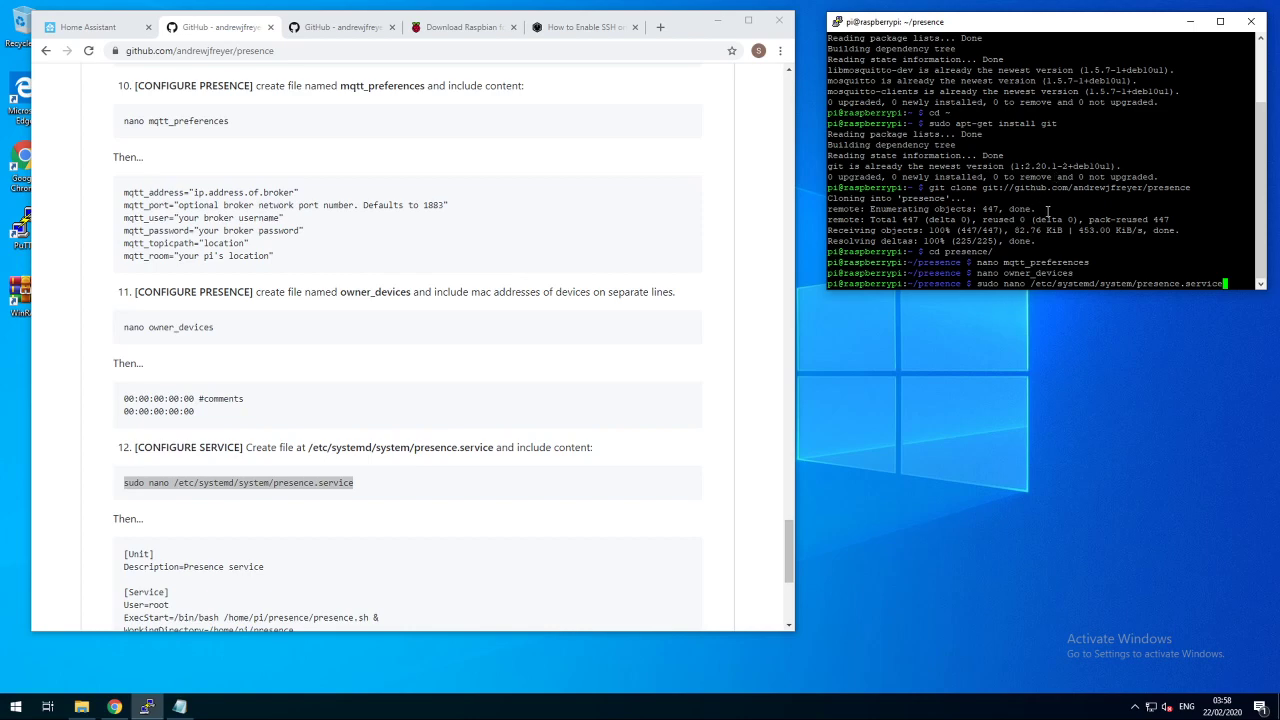
key("Return")
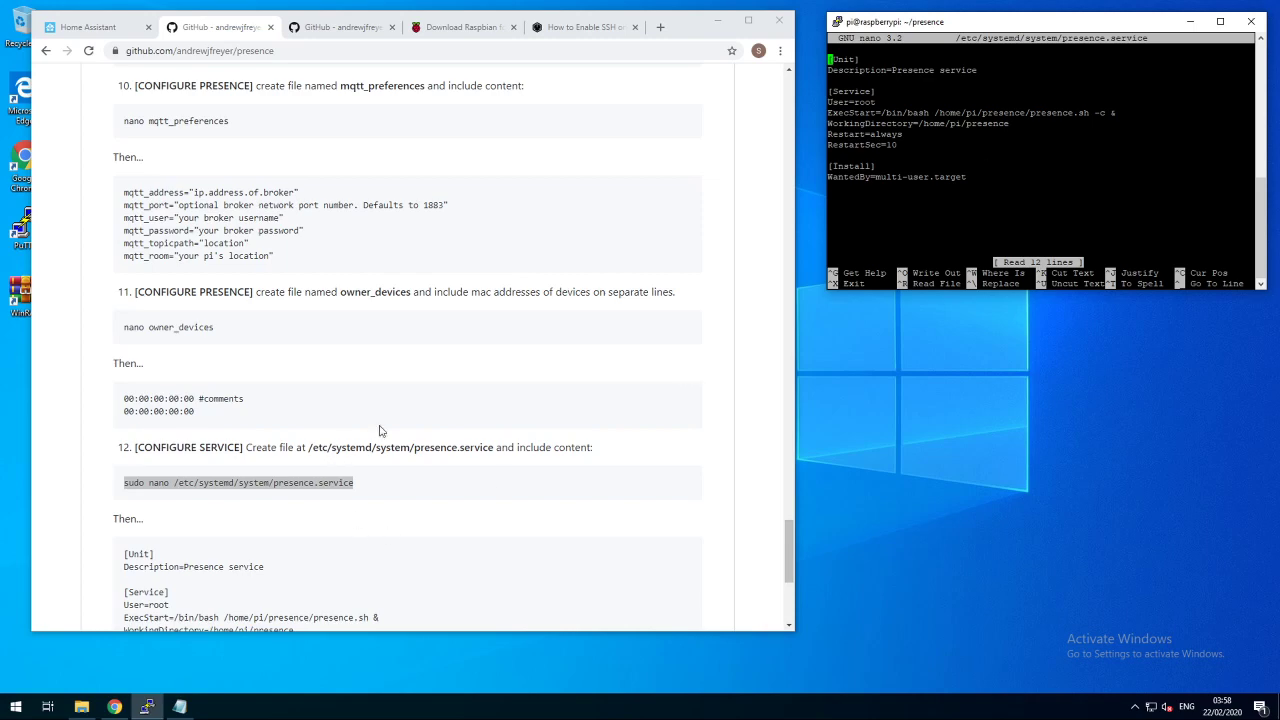
- Compare the unit's Description and ExecStart lines with the guide, then exit nano
left_click(385, 431)
scroll(385, 431, "down", 2)
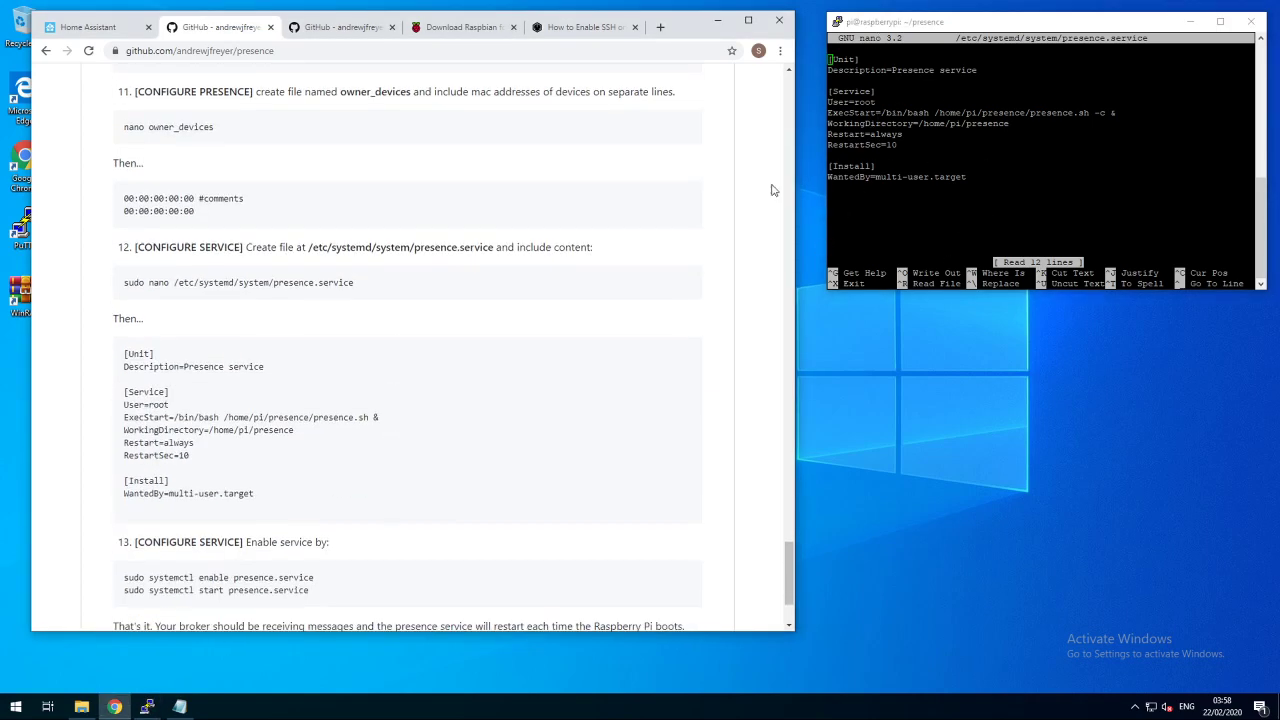
left_click_drag(285, 493, 122, 353)
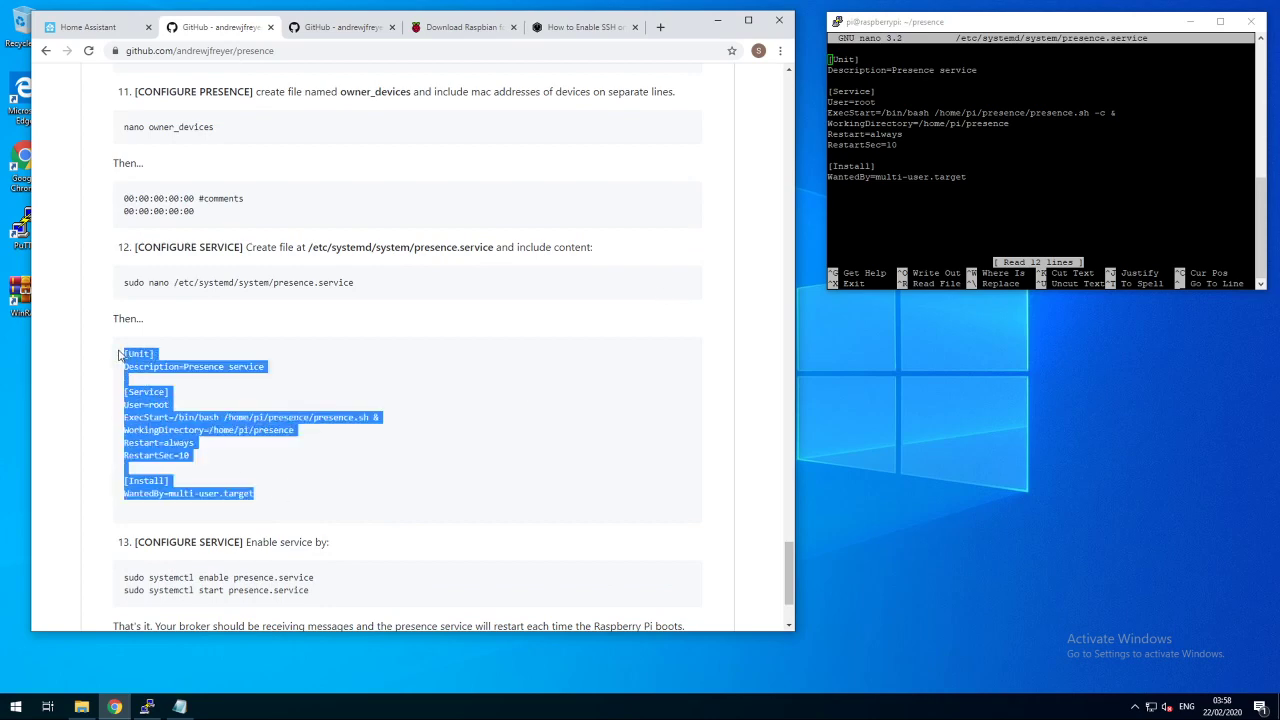
left_click(980, 185)
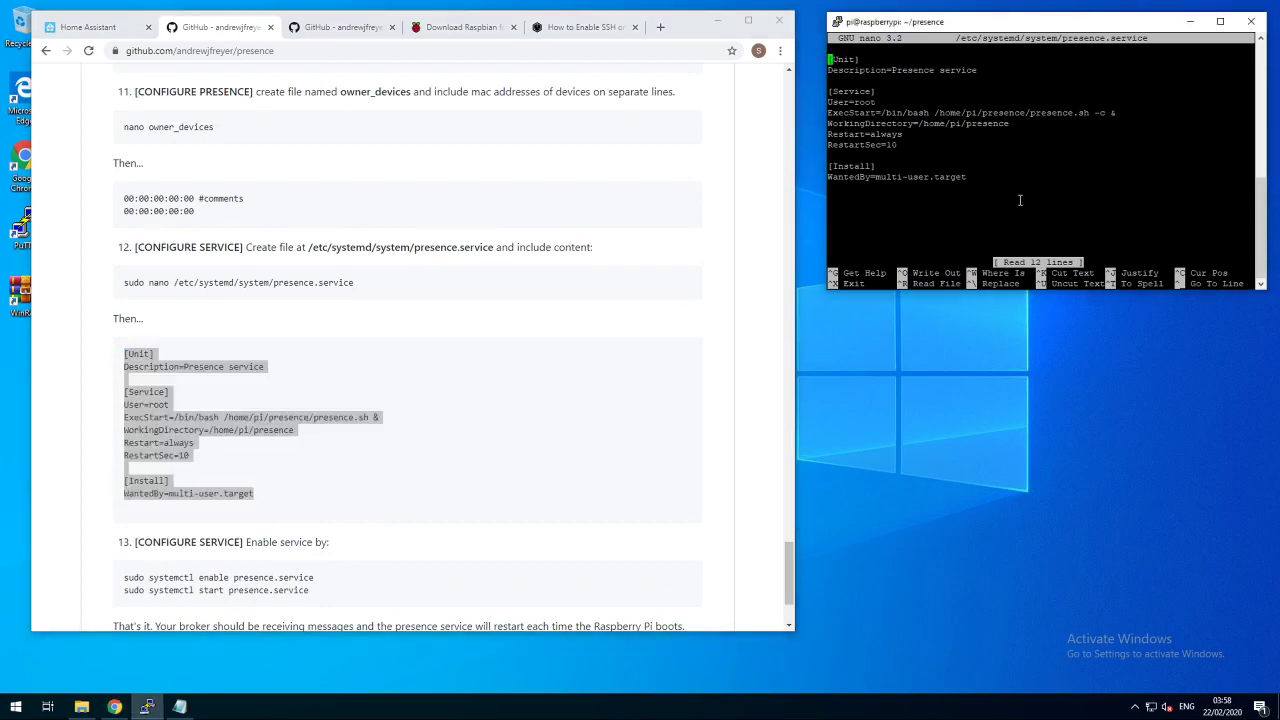
key("Down")
key("Down")
key("Down")
key("Down")
key("Down")
key("Right")
key("Right")
key("Right")
key("Right")
key("Right")
key("Right")
key("Right")
key("Right")
key("Right")
key("Right")
key("Right")
key("Right")
key("Right")
key("Right")
key("Right")
key("Right")
key("Right")
key("Right")
key("Right")
key("Right")
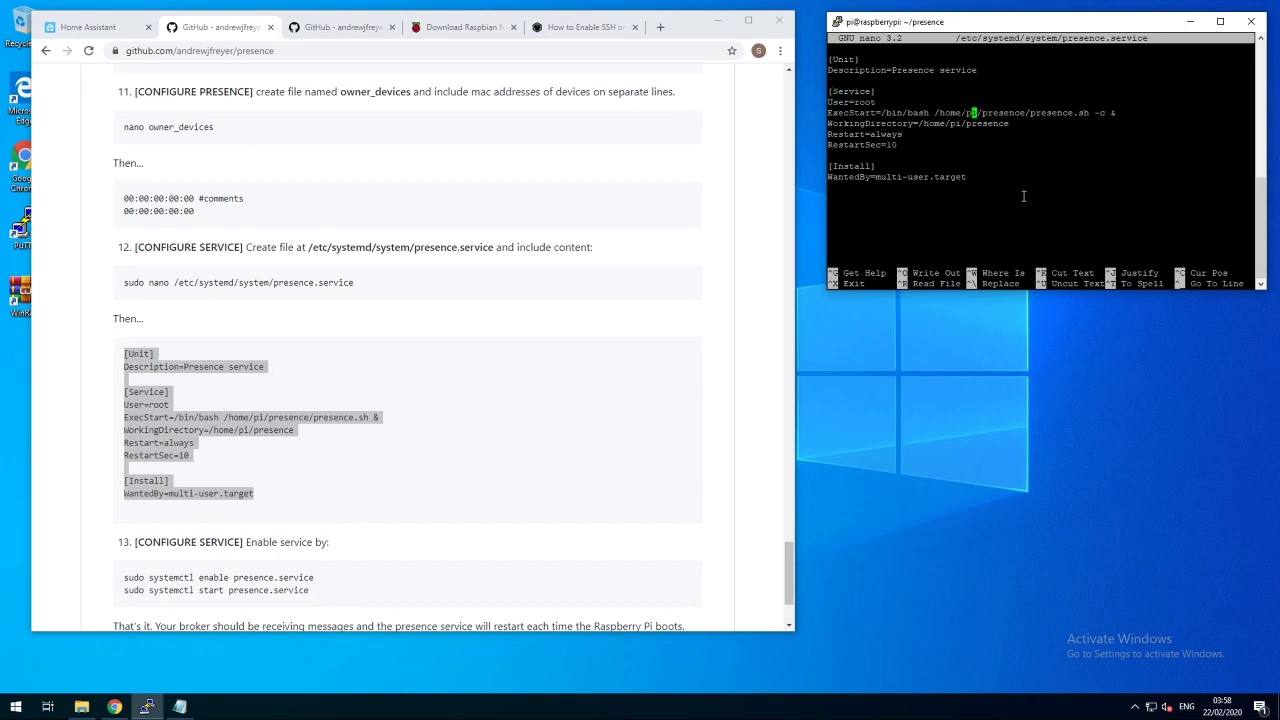
key("Right")
key("Right")
key("Right")
key("Right")
key("Right")
key("Right")
key("Right")
key("ctrl+x")
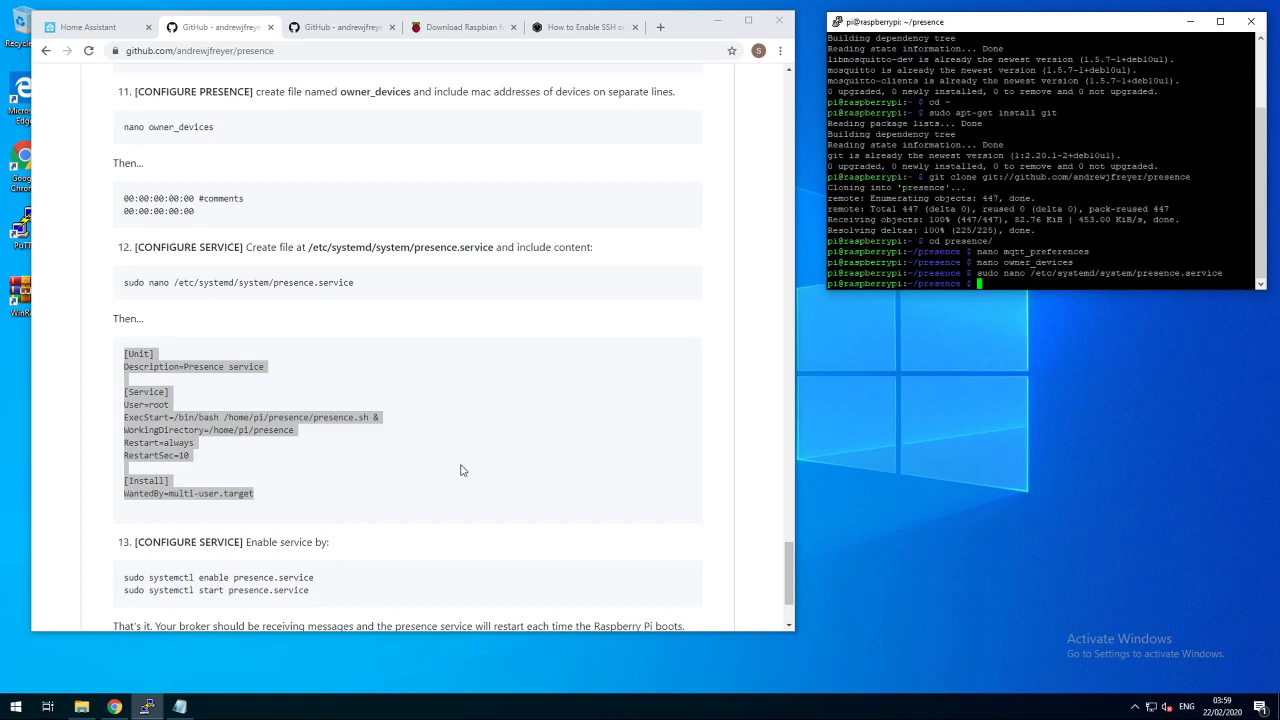
left_click_drag(338, 578, 124, 578)
- Run sudo systemctl enable and sudo systemctl start for presence.service in PuTTY
key("ctrl+c")
right_click(1031, 265)
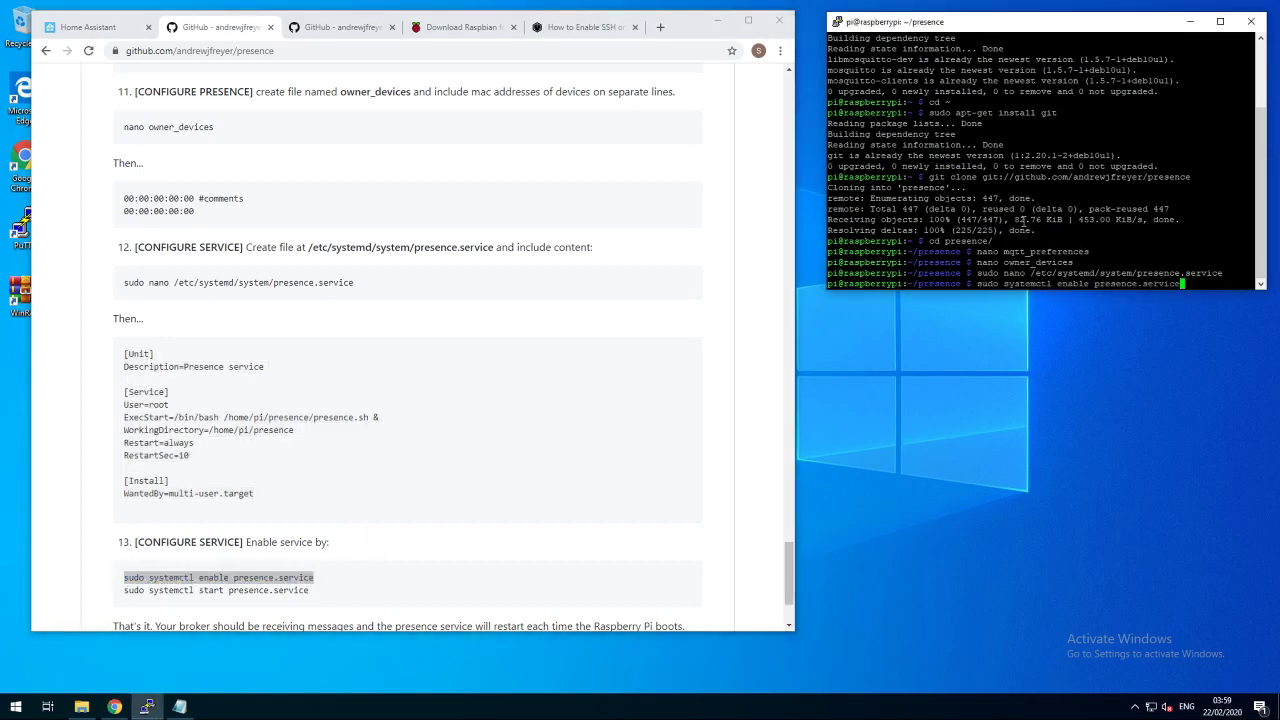
key("Return")
scroll(594, 451, "down", 1)
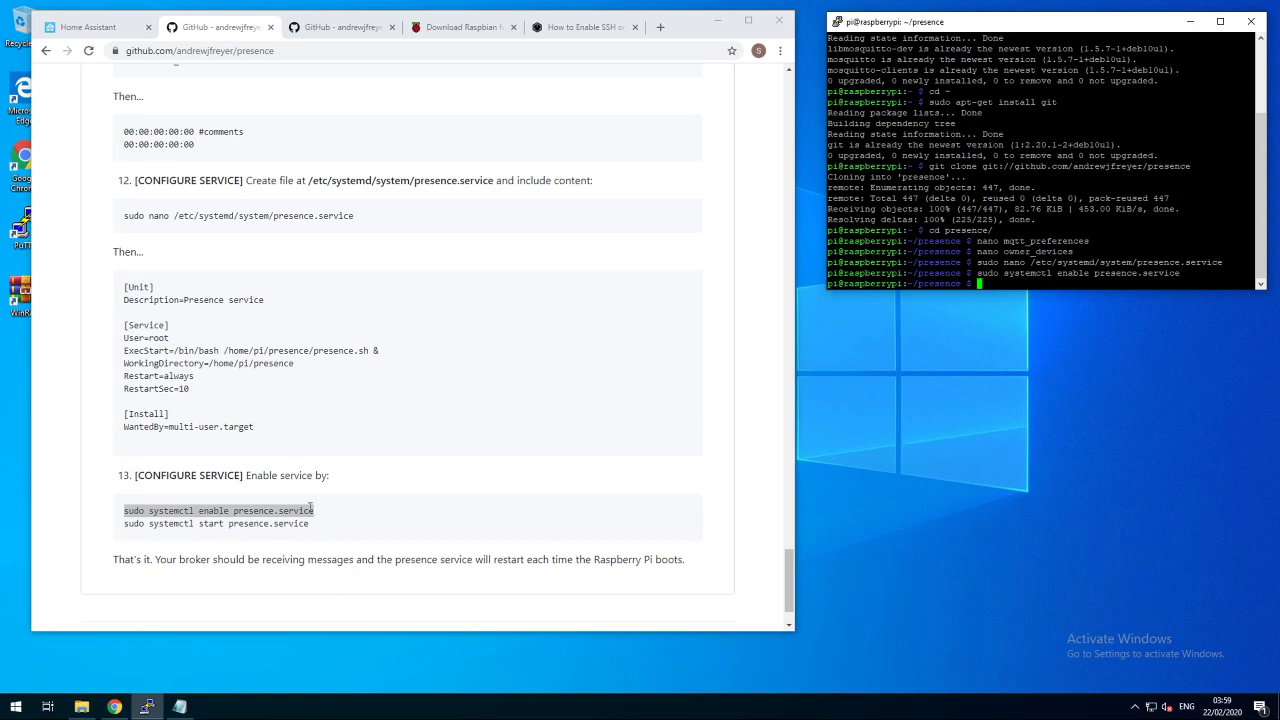
left_click_drag(312, 525, 125, 527)
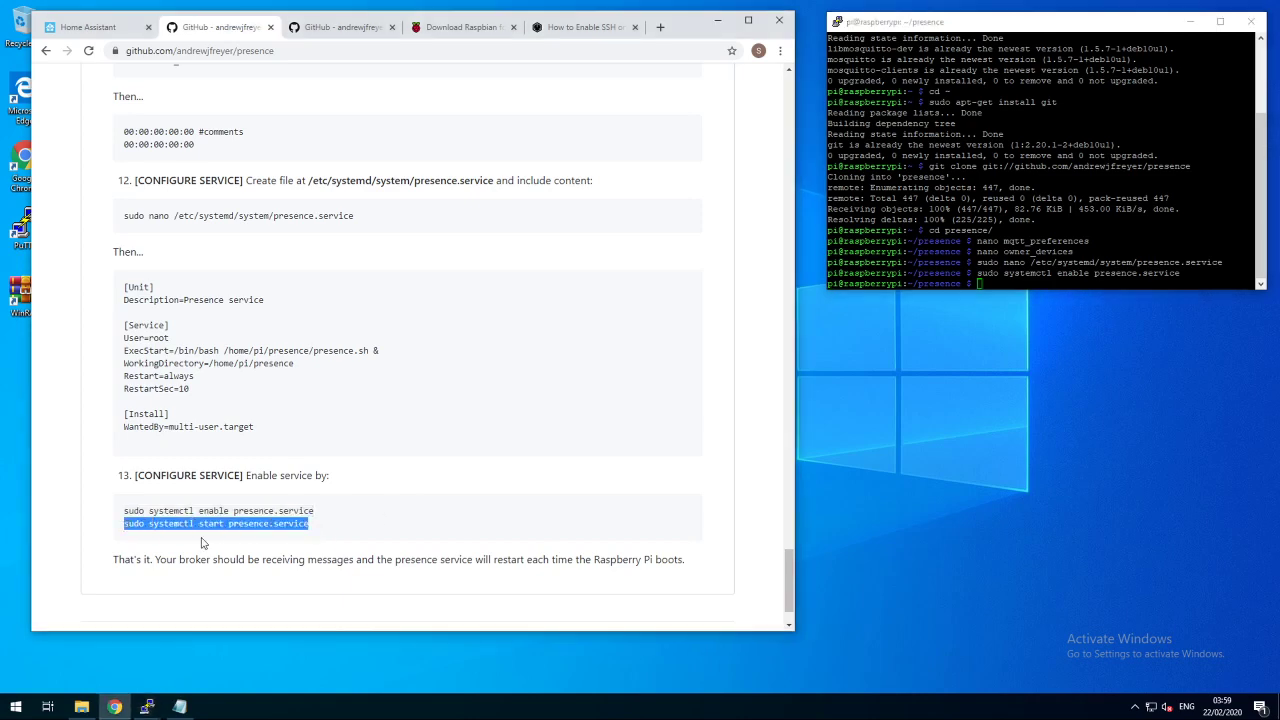
left_click(970, 210)
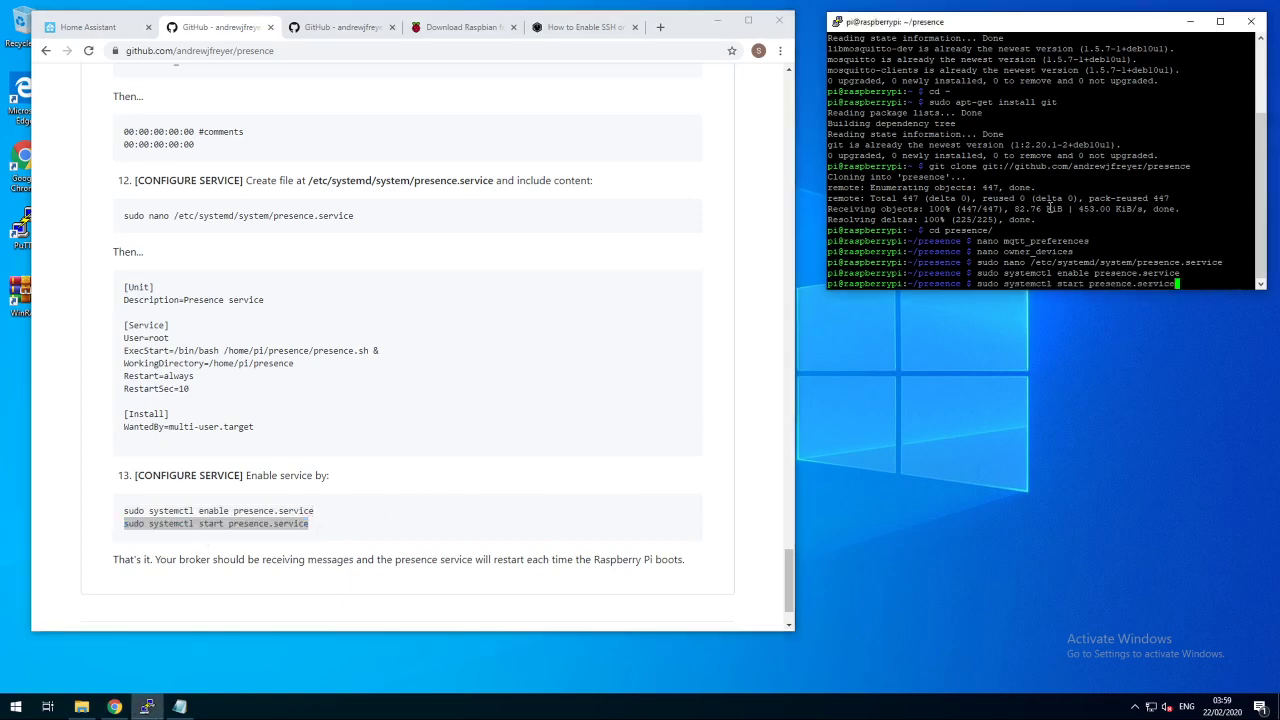
right_click(1034, 212)
key("Return")
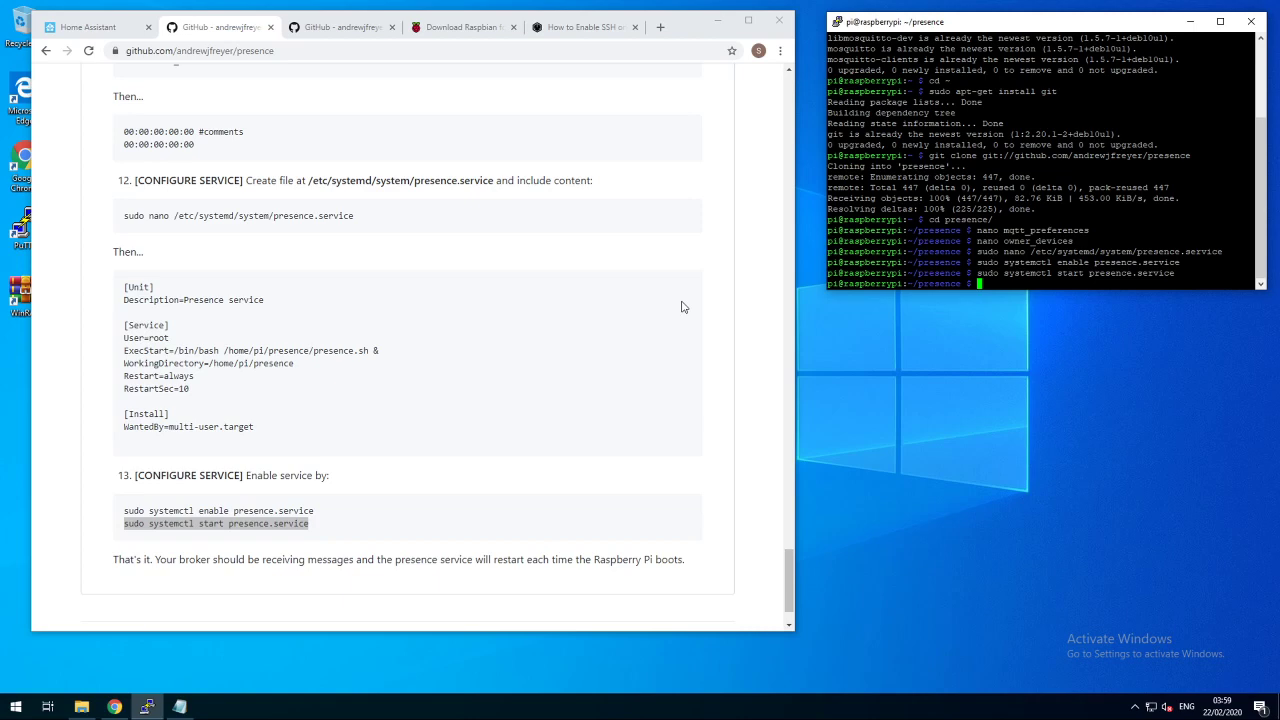
- Add a device_tracker: entry on line 18 of configuration.yaml in the Visual Studio Code editor
left_click(96, 30)
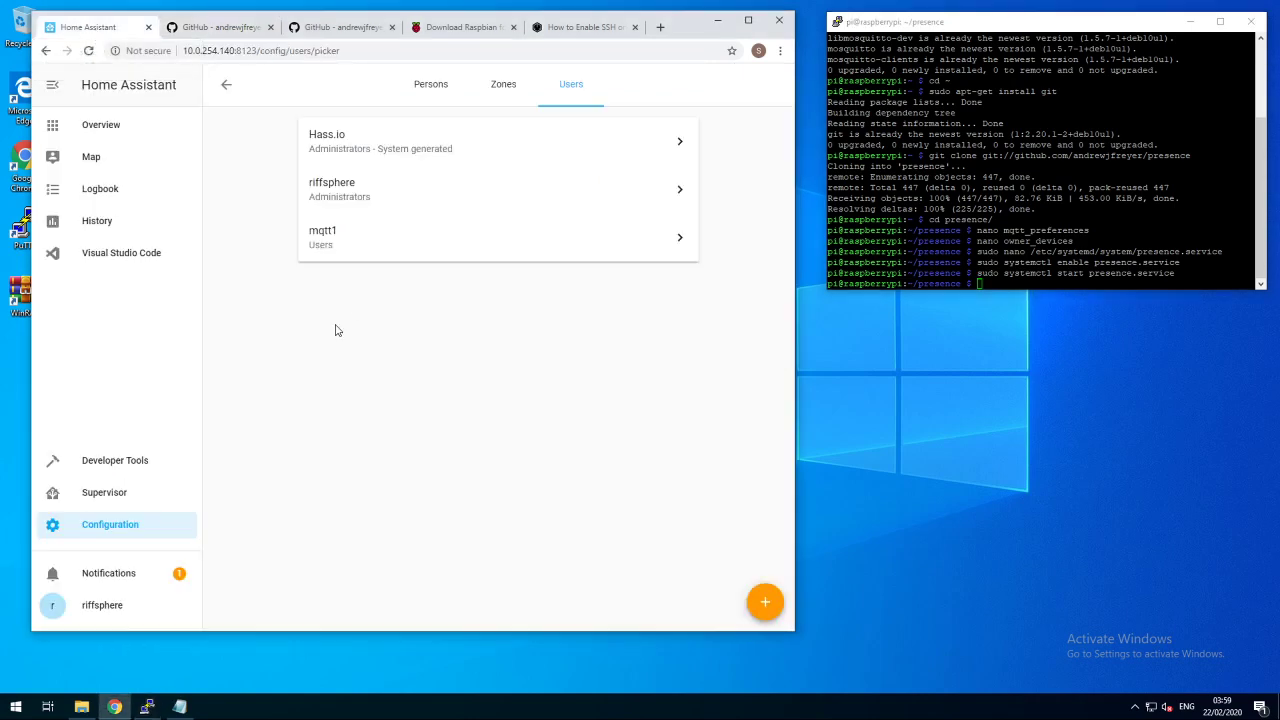
left_click(130, 256)
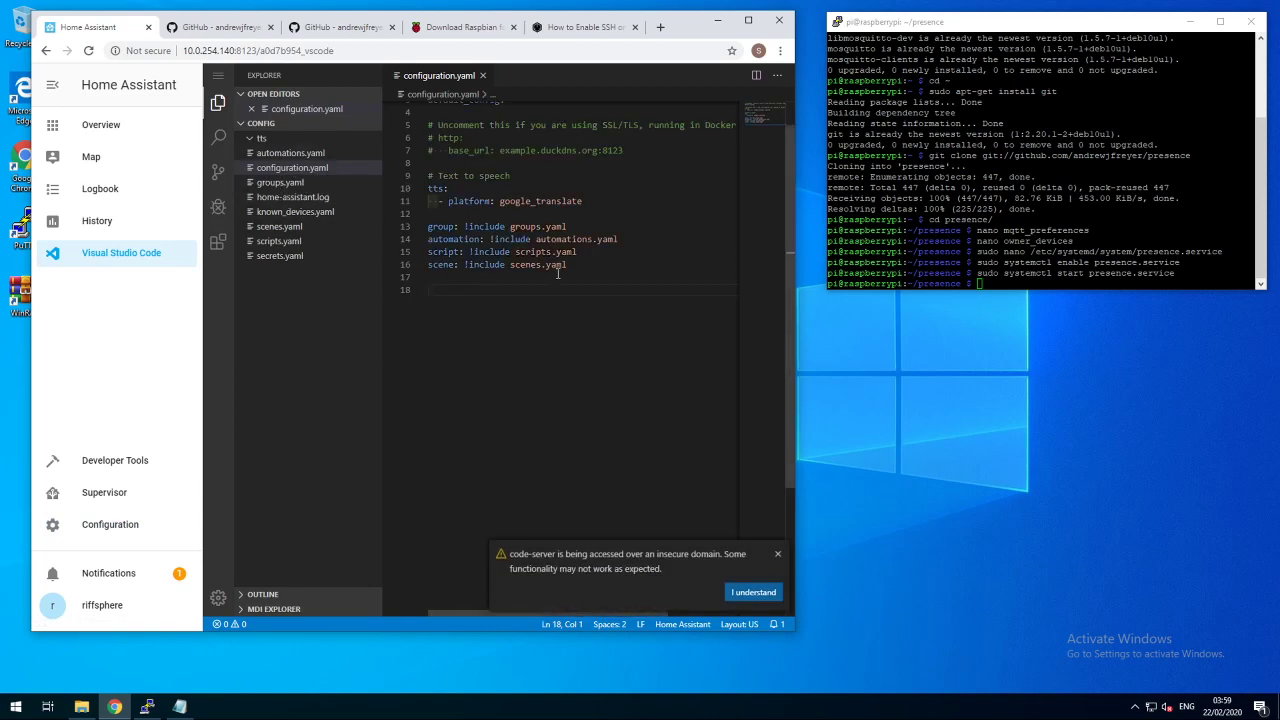
type("device_tracker:")
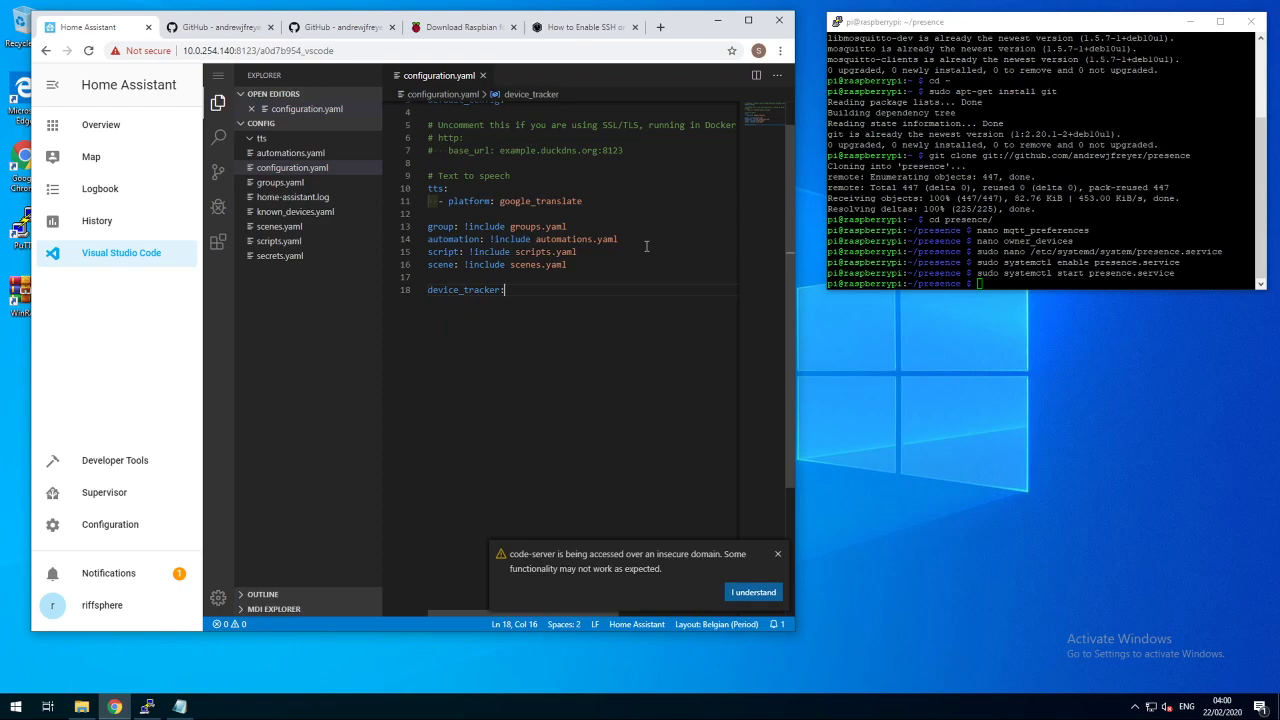
key("Return")
key("Return")
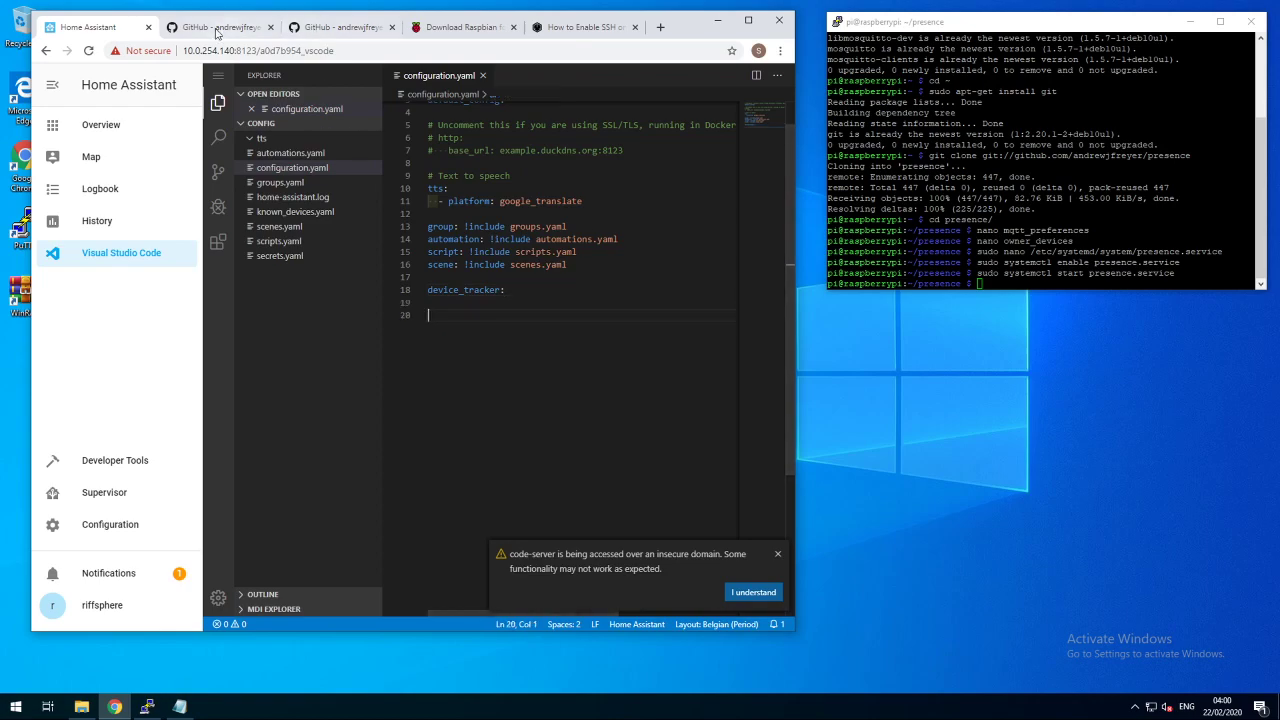
- Copy the first '- platform: mqtt' block from the GitHub guide's Example Use with Home Assistant section
left_click(216, 30)
scroll(420, 272, "up", 15)
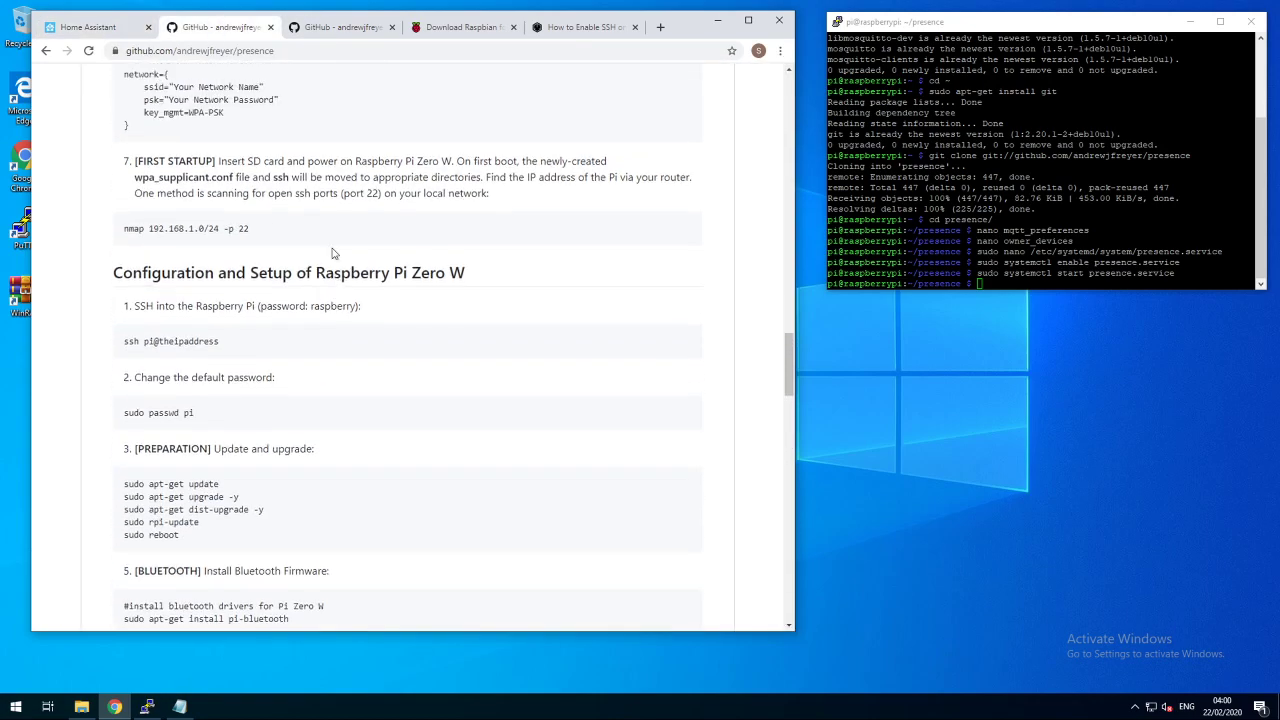
scroll(333, 253, "up", 15)
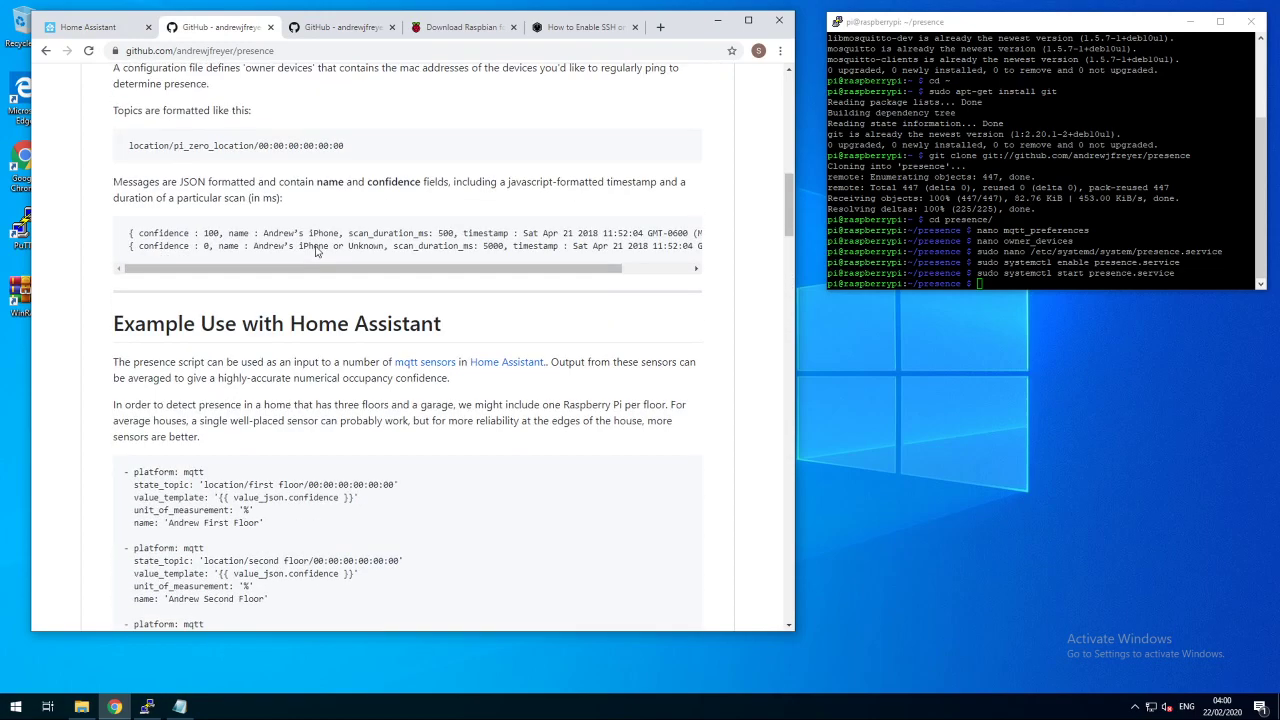
scroll(318, 264, "down", 1)
left_click_drag(272, 460, 118, 406)
key("ctrl+c")
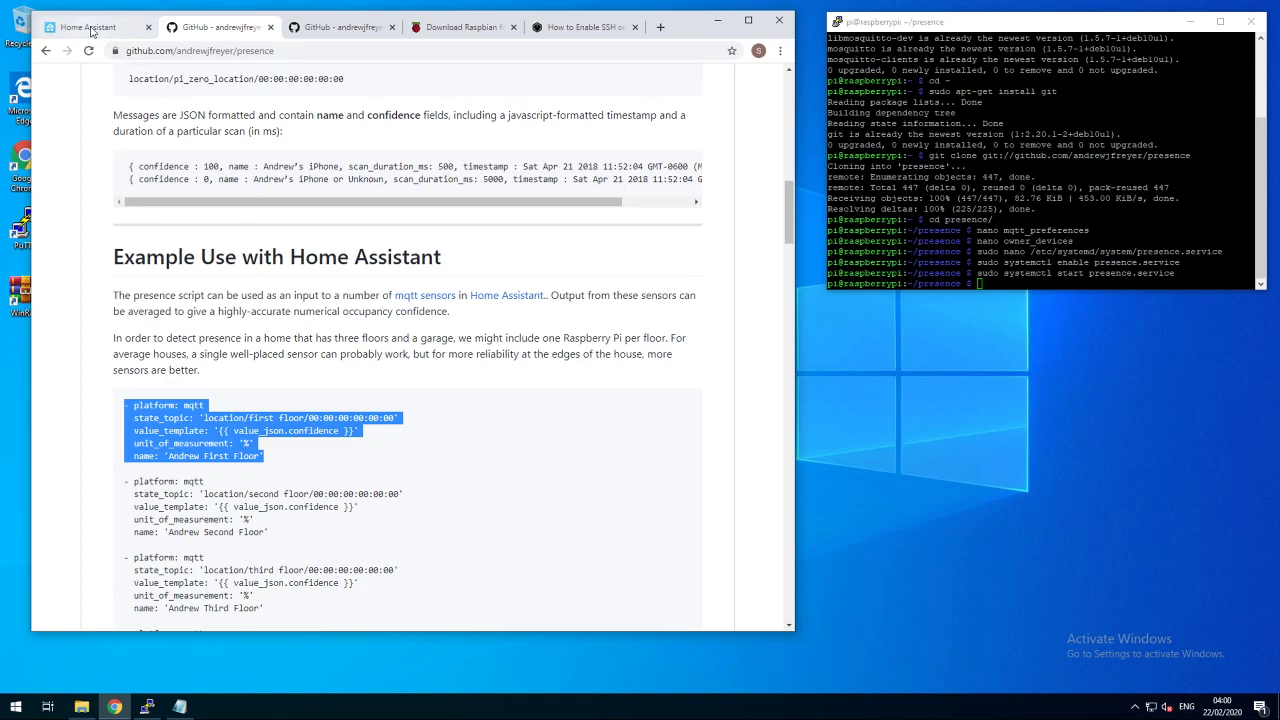
left_click(90, 28)
- Paste the MQTT block and insert a sensor: key above its platform line
key("ctrl+v")
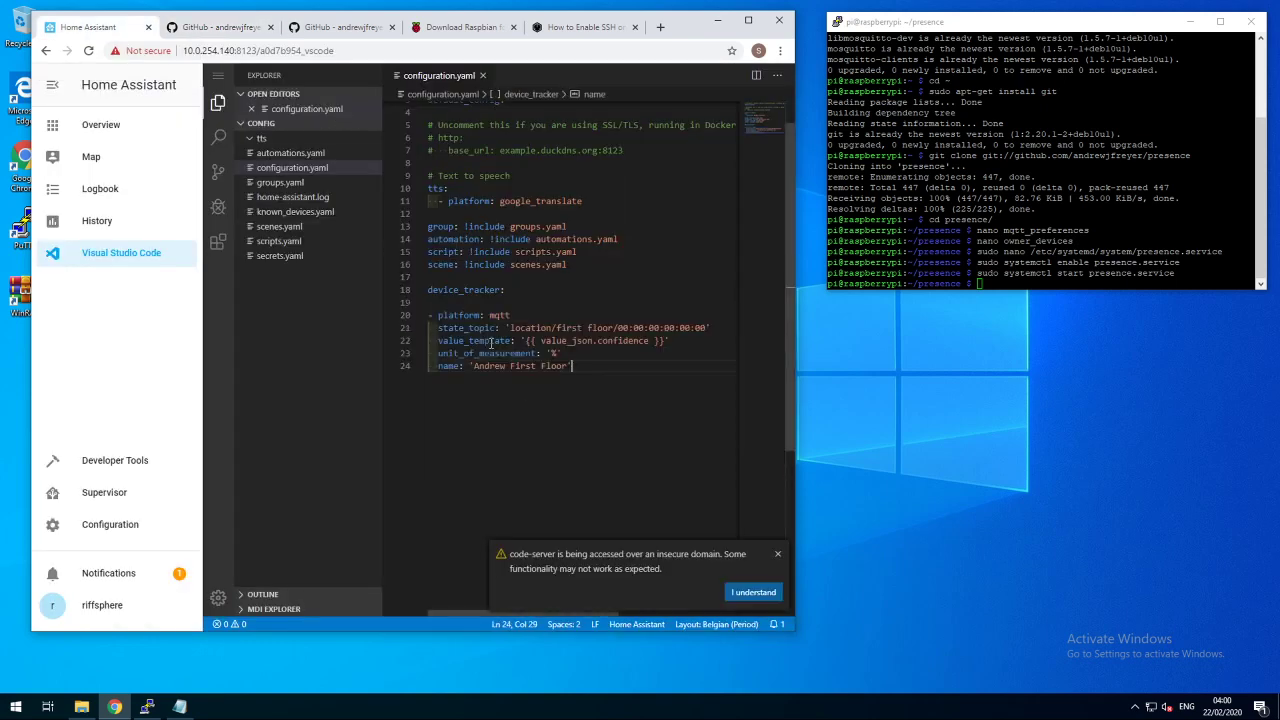
key("Up")
key("Up")
key("Up")
key("Up")
key("Up")
key("Left")
key("Down")
key("Down")
key("End")
key("Home")
key("Return")
key("Up")
type("ser")
key("Return")
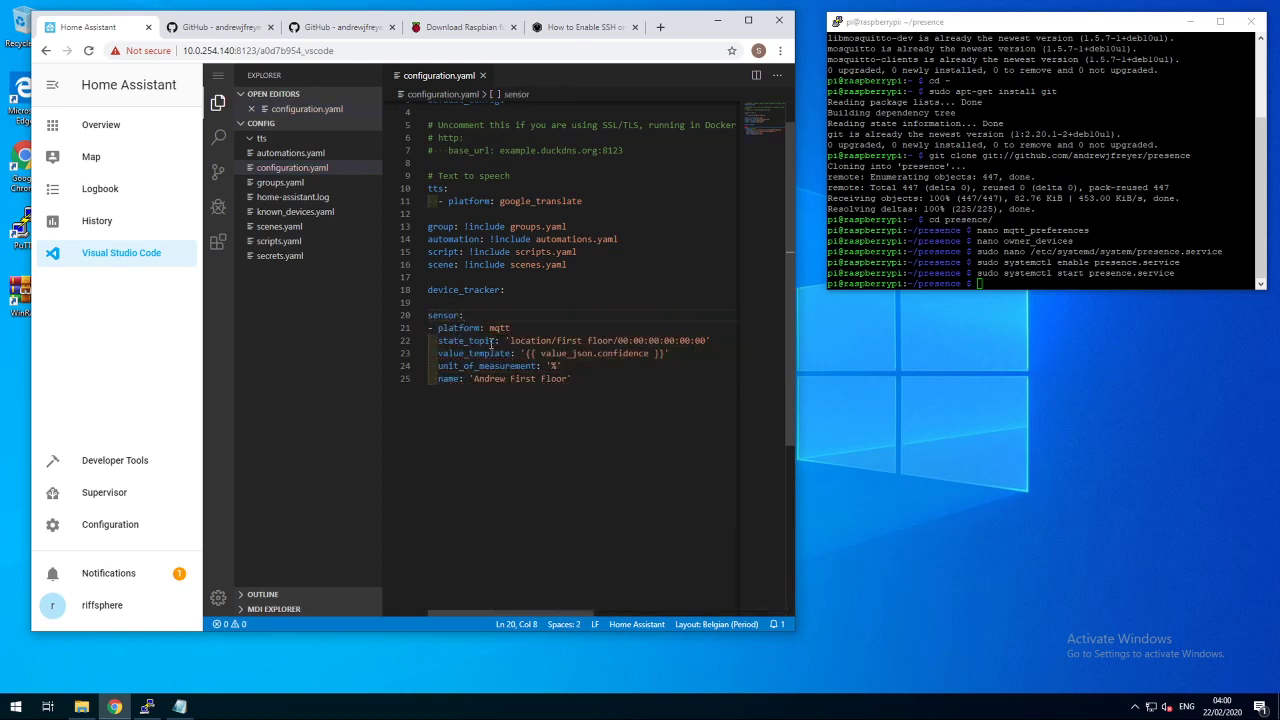
key("Down")
key("Down")
key("Up")
key("Up")
- Indent the platform, state_topic, value_template and following lines under sensor:
key("shift+Left")
key("shift+Left")
key("shift+Left")
key("shift+Left")
key("shift+Left")
key("shift+Left")
key("shift+Left")
key("Down")
key("Tab")
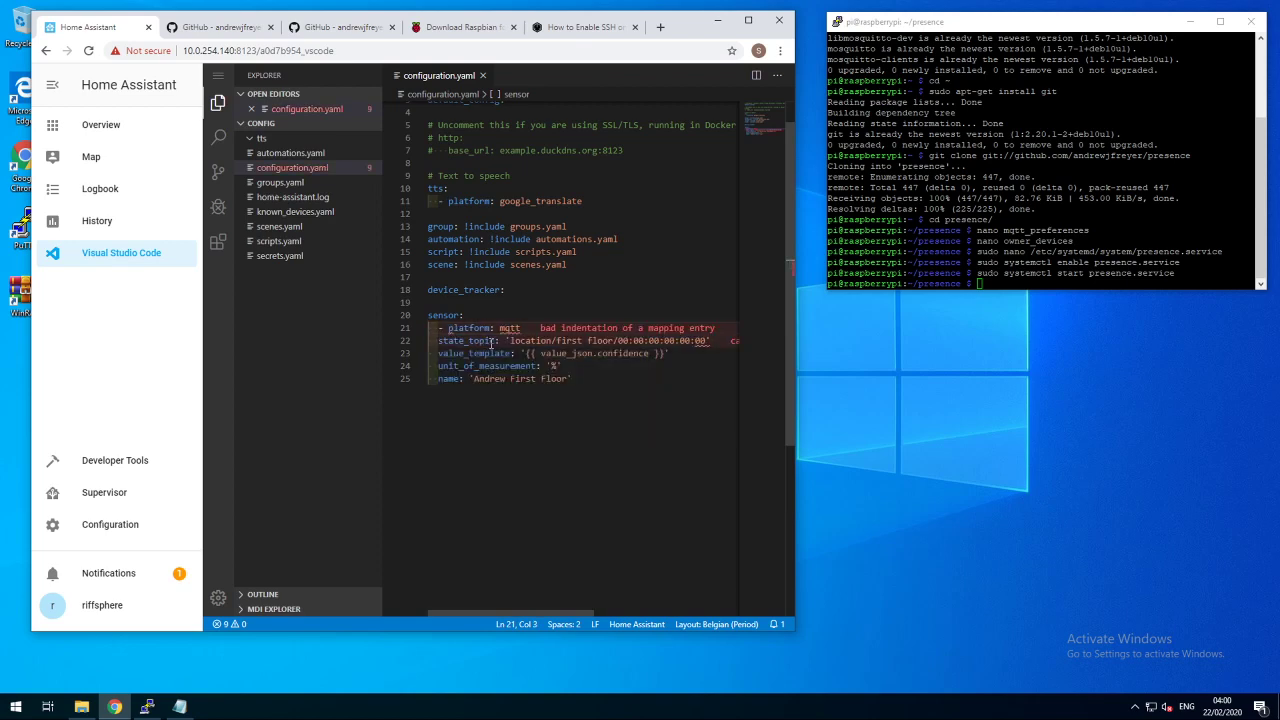
key("Down")
key("Tab")
key("Escape")
key("Down")
key("Tab")
key("Escape")
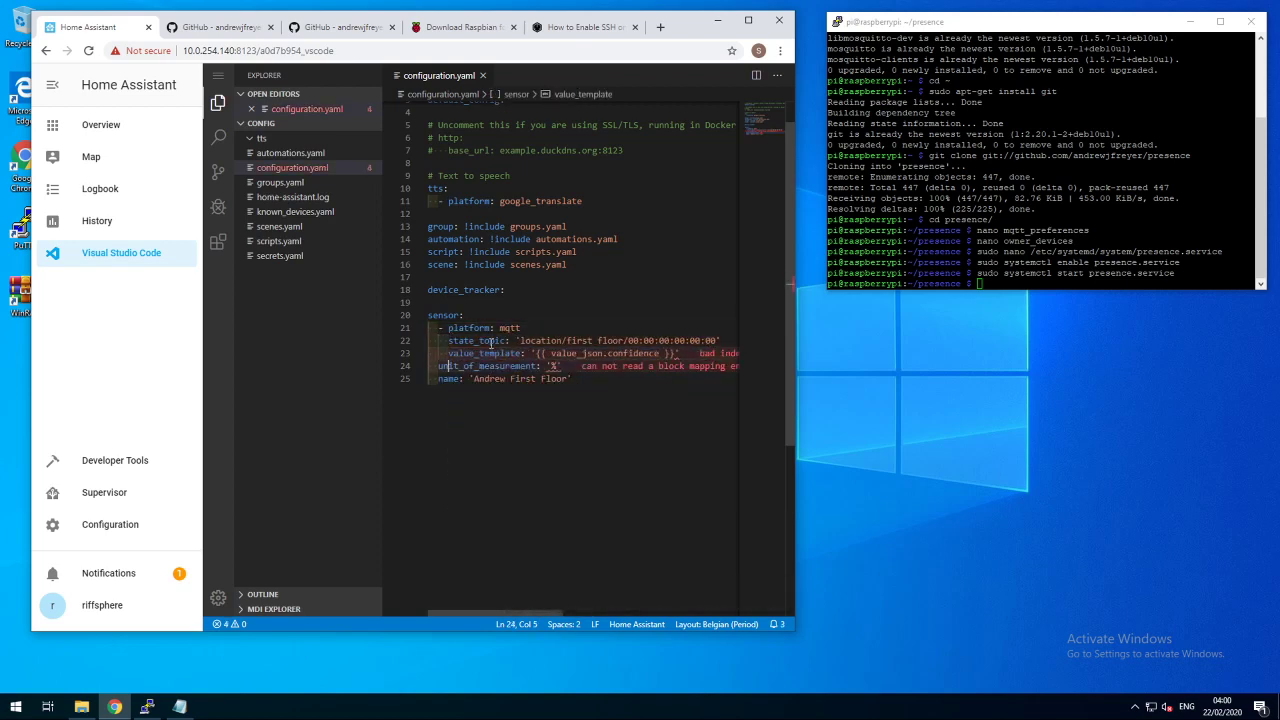
key("Escape")
key("Down")
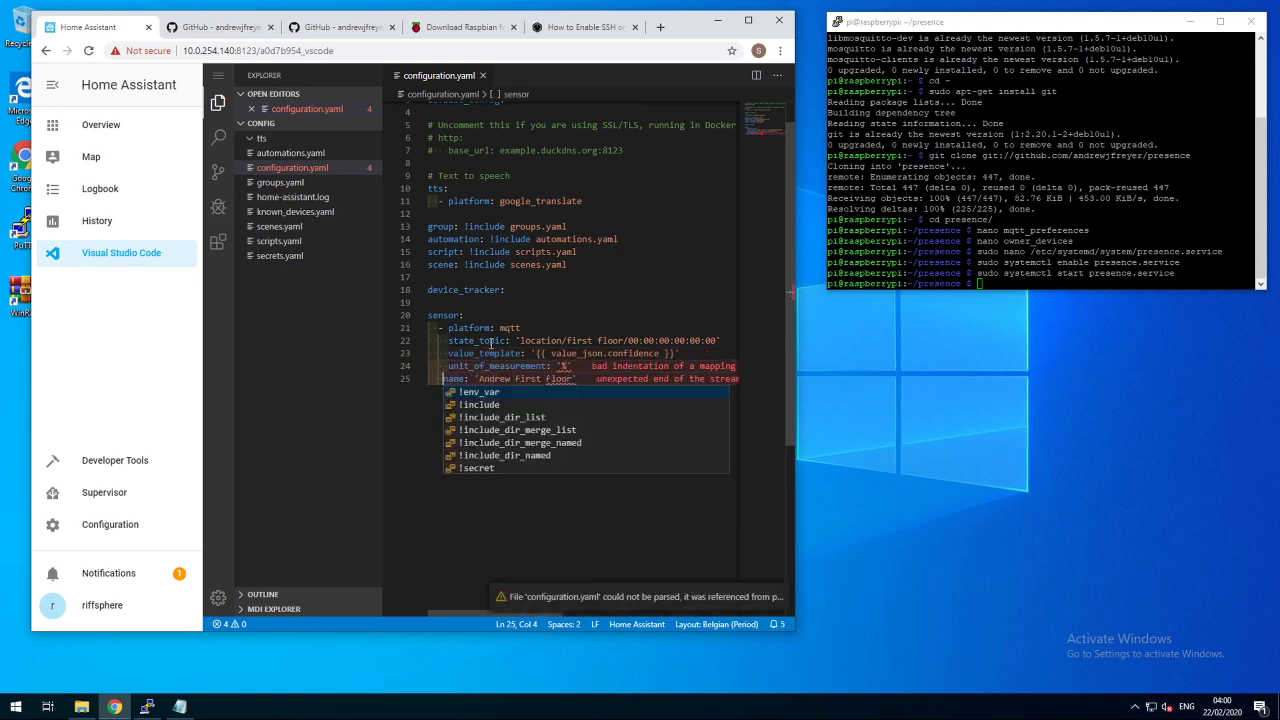
- Change the state topic to bluetooth/livingroom/ followed by the phone's MAC address
left_click(566, 323)
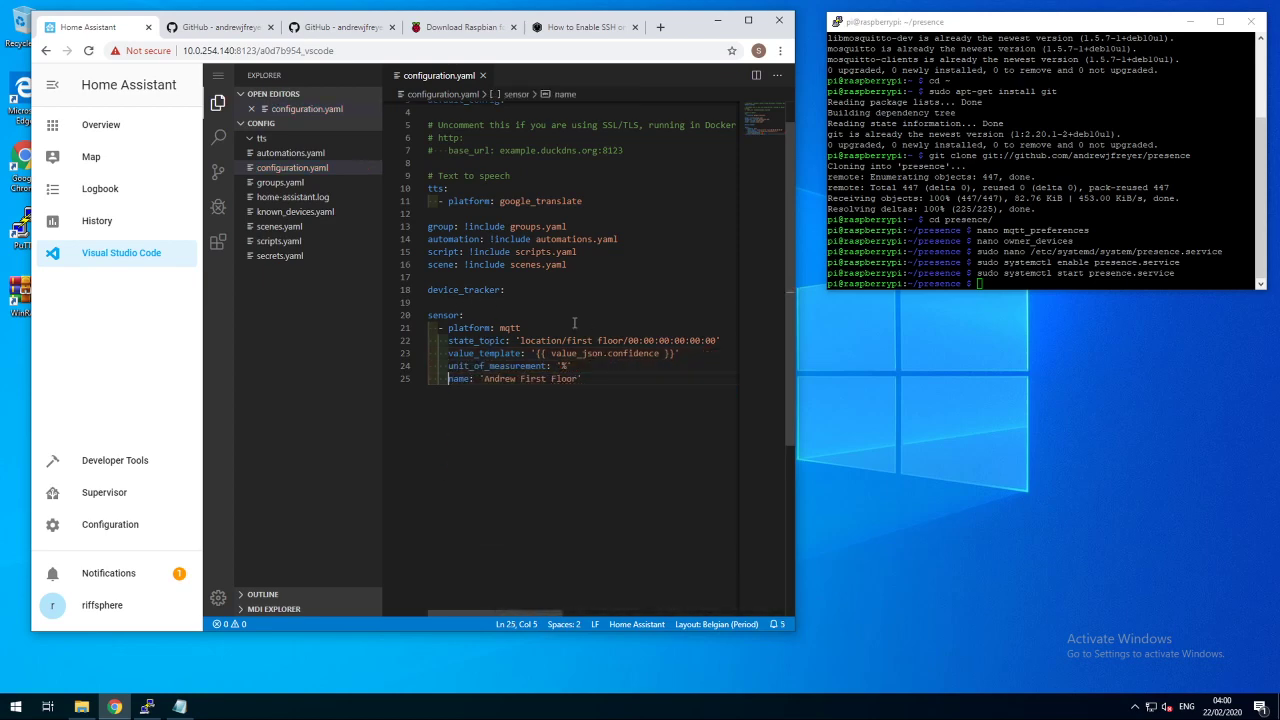
double_click(540, 340)
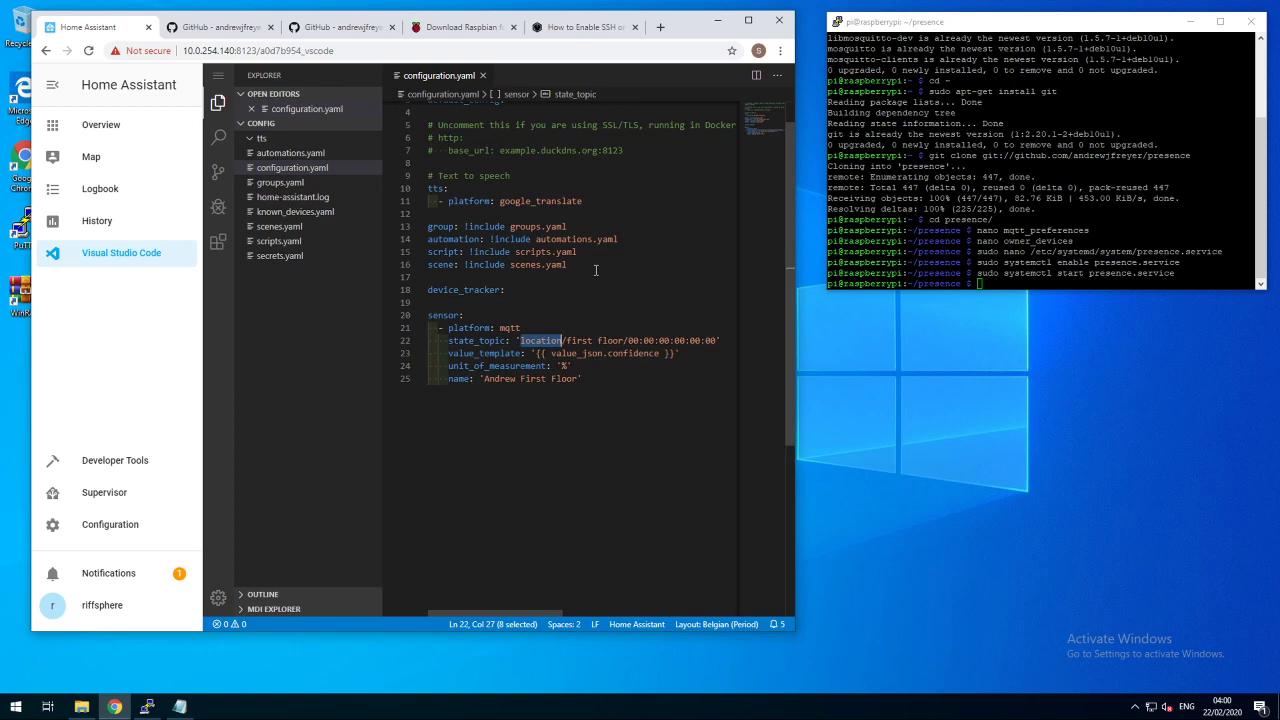
type("blue")
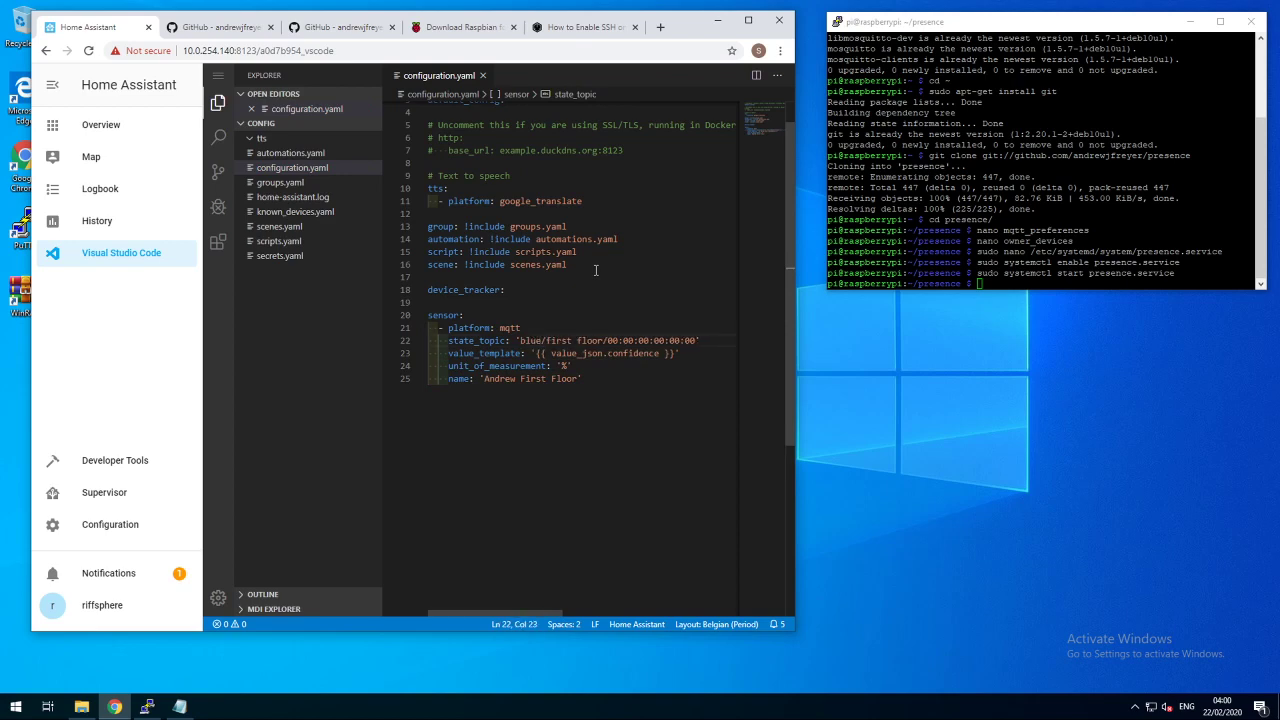
type("tooth")
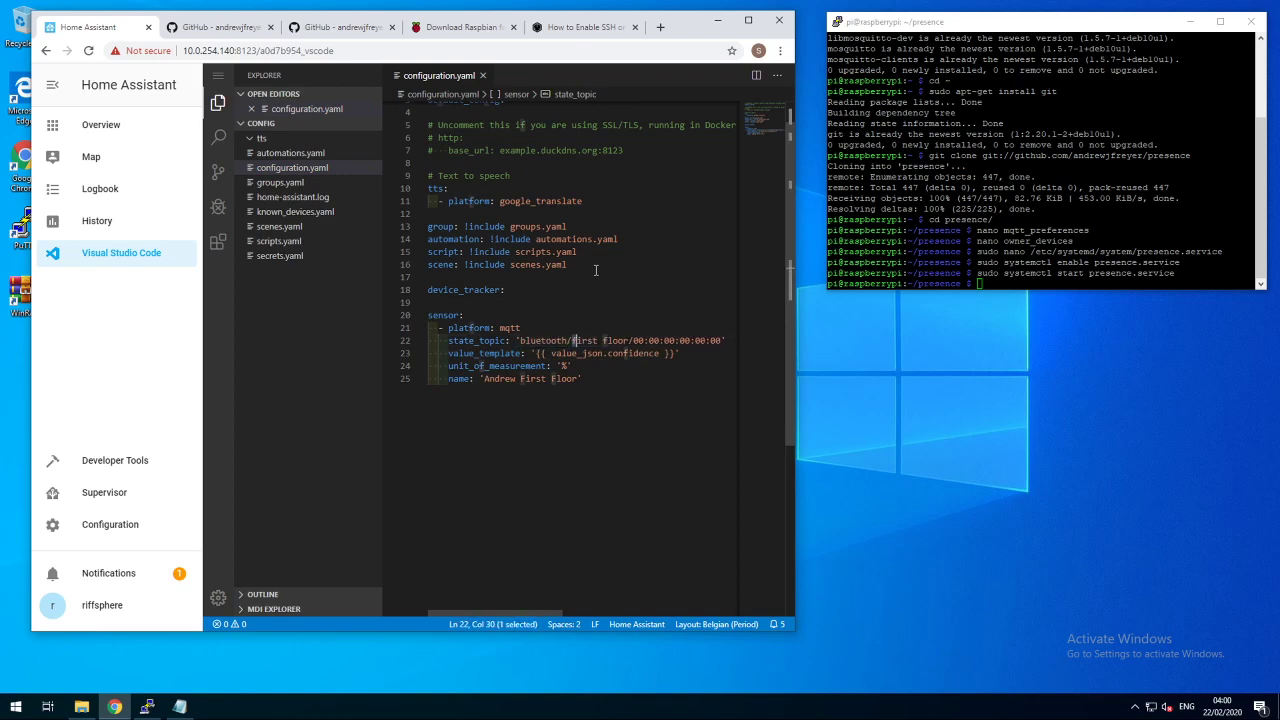
key("shift+Right")
key("shift+Right")
key("shift+Right")
key("shift+Right")
key("shift+Right")
key("shift+Right")
key("shift+Right")
key("shift+Right")
key("shift+Right")
key("shift+Right")
key("shift+Right")
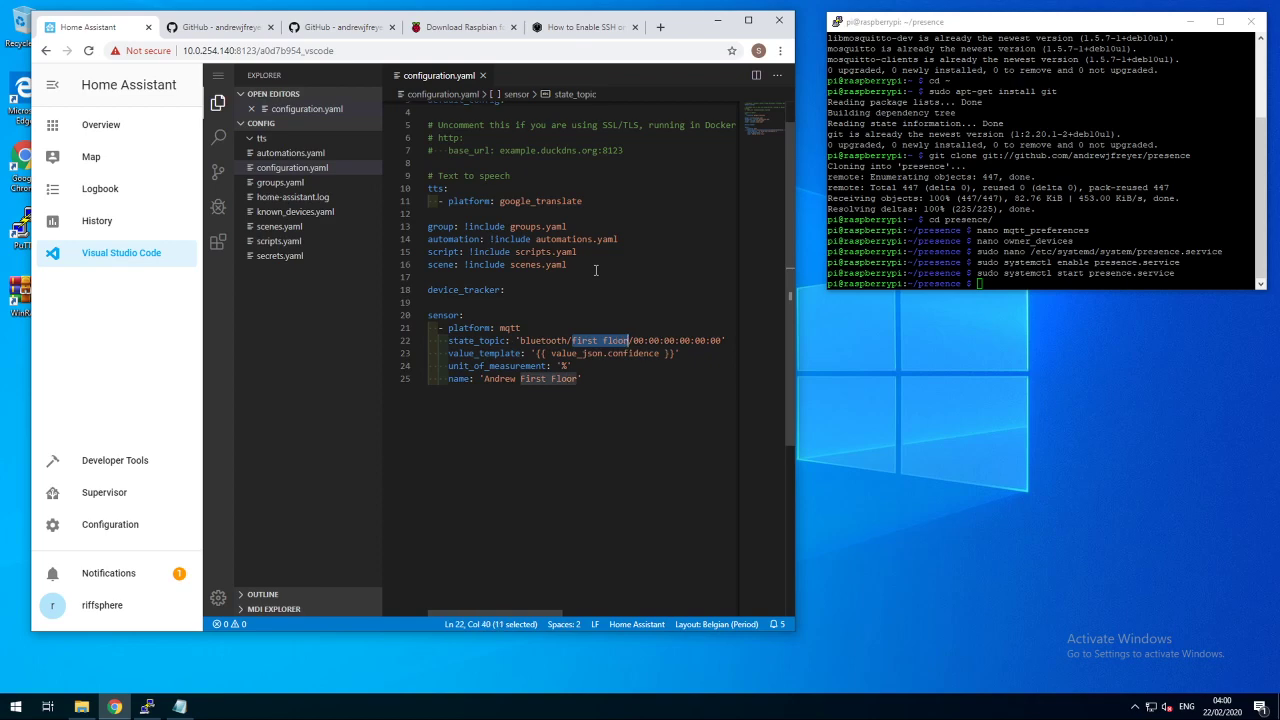
type("livingroom")
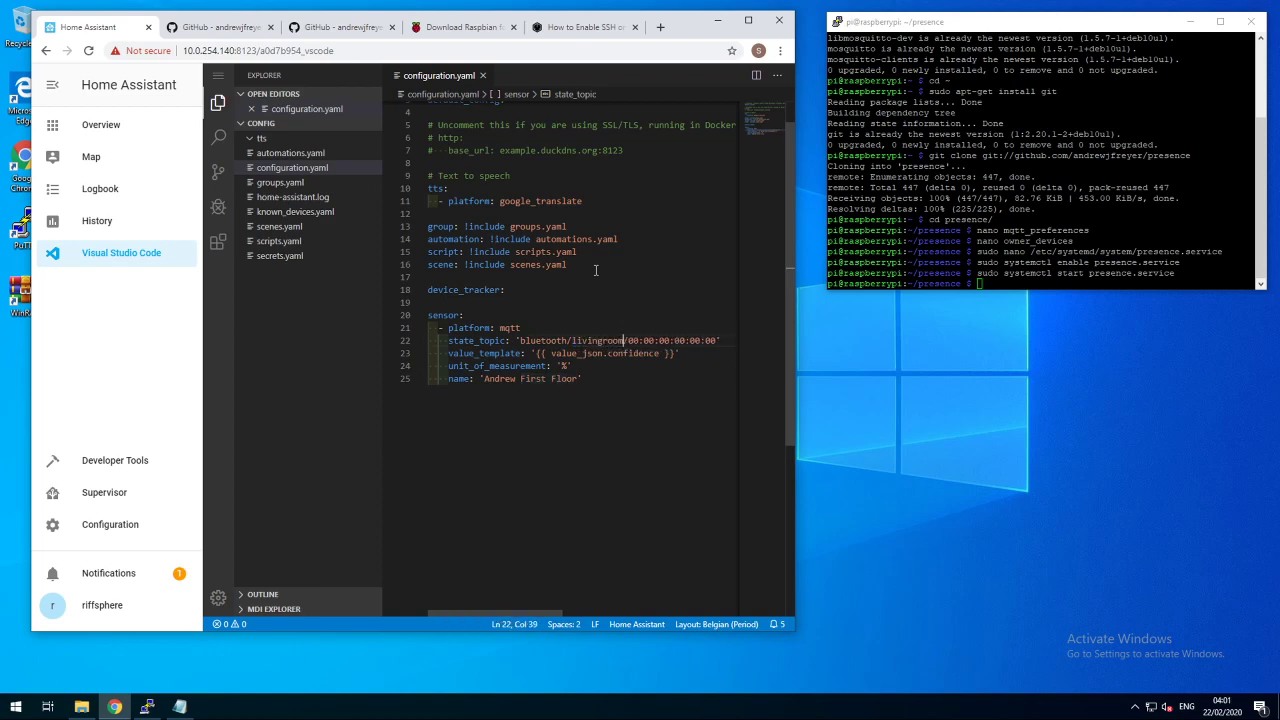
left_click(180, 707)
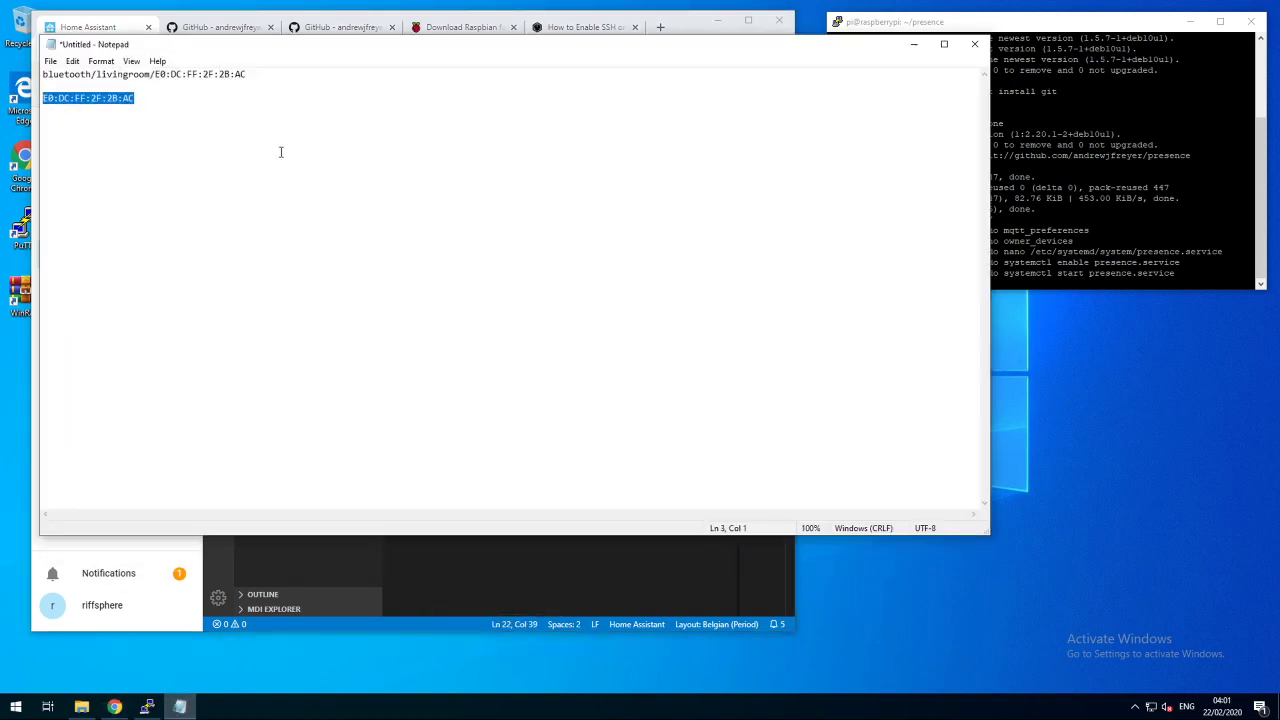
left_click(690, 31)
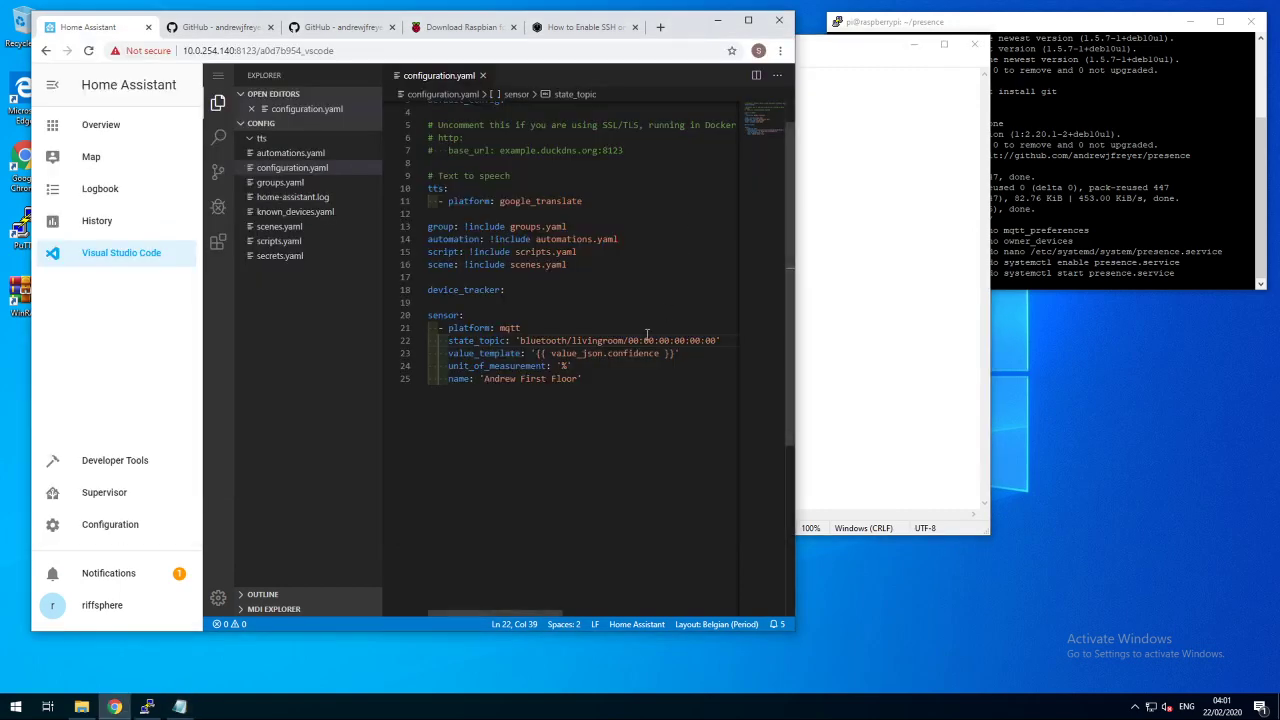
left_click_drag(626, 340, 717, 341)
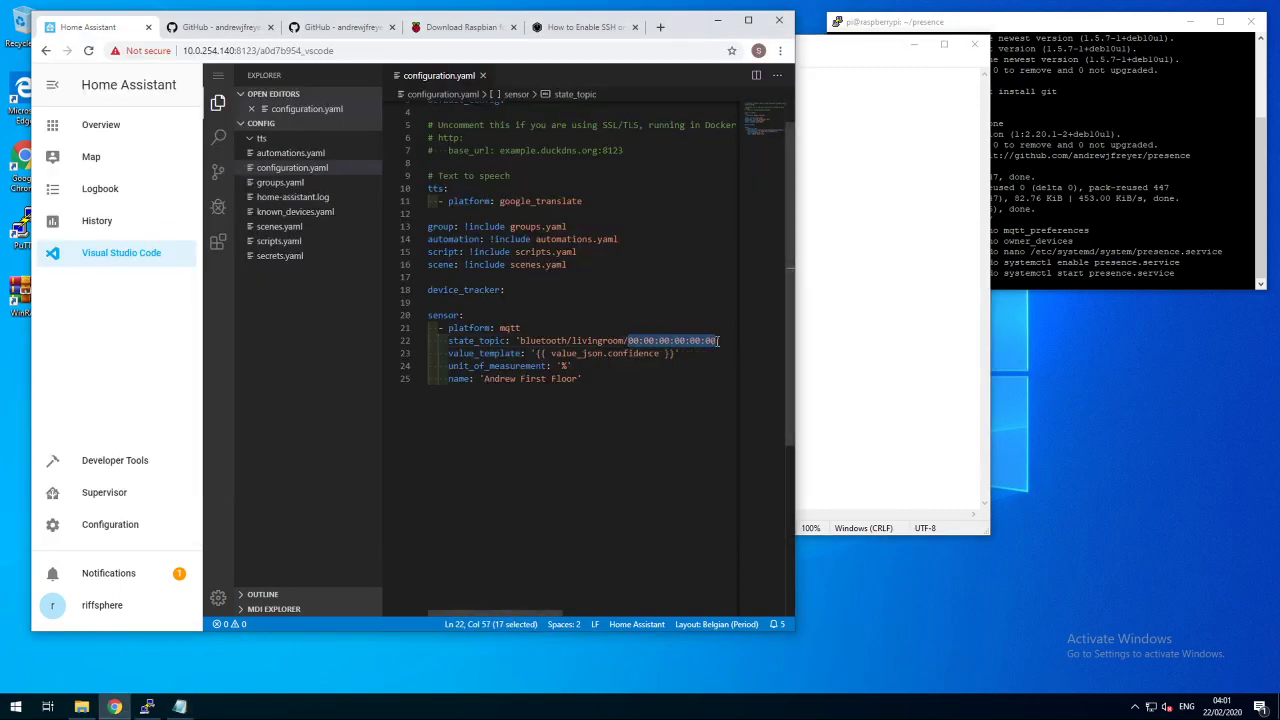
type("E0:DC:FF:2F:2B:AC")
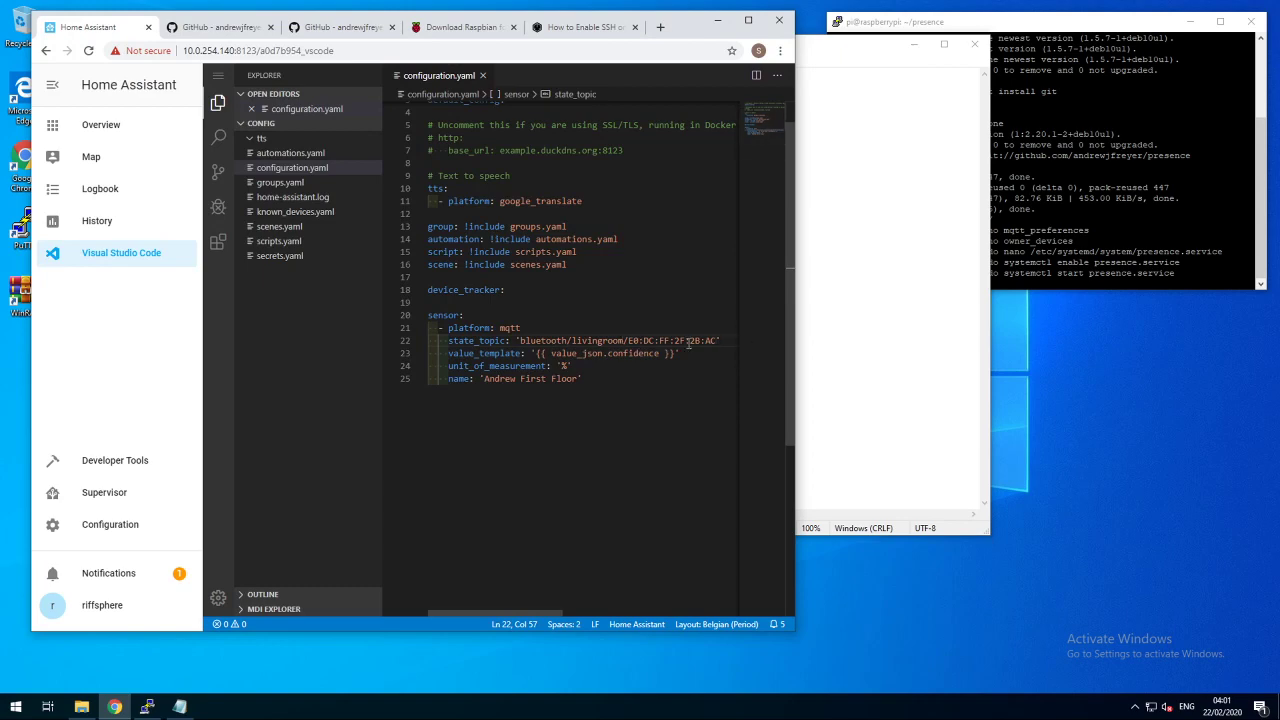
- Rename the sensor to 'Phone Bluetooth Livingroom'
left_click_drag(578, 379, 483, 380)
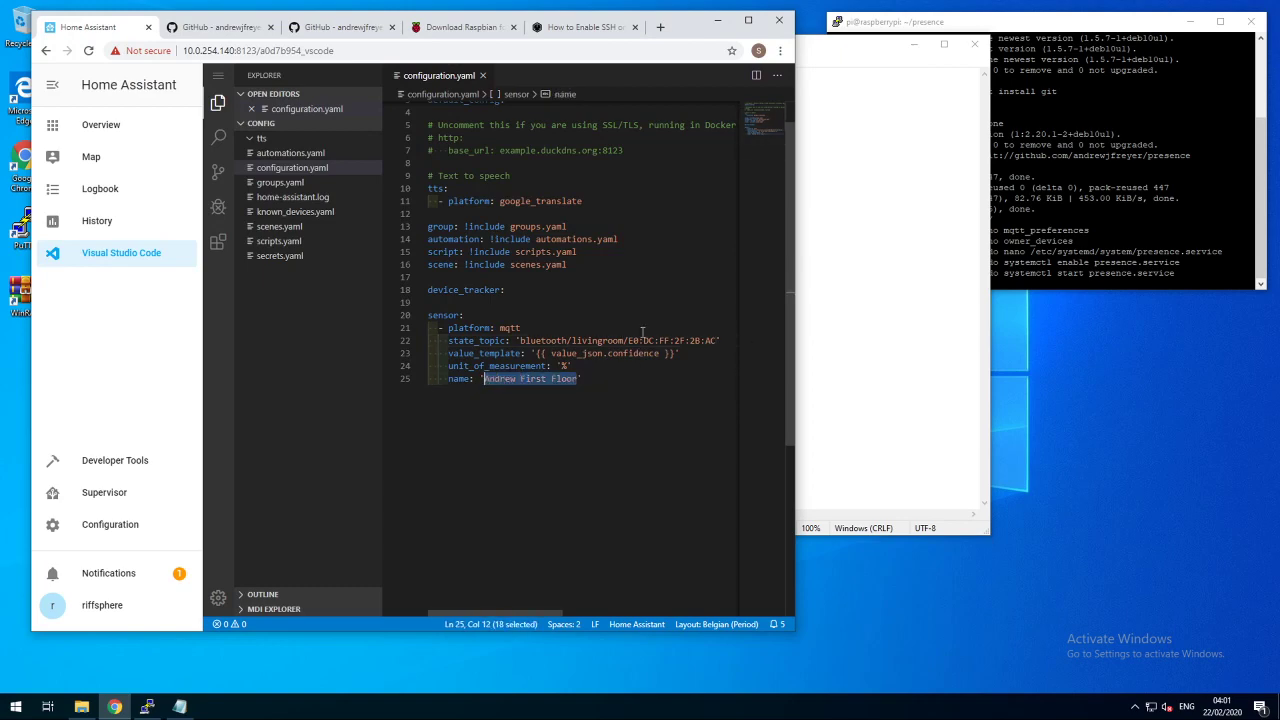
type("Phone Blue")
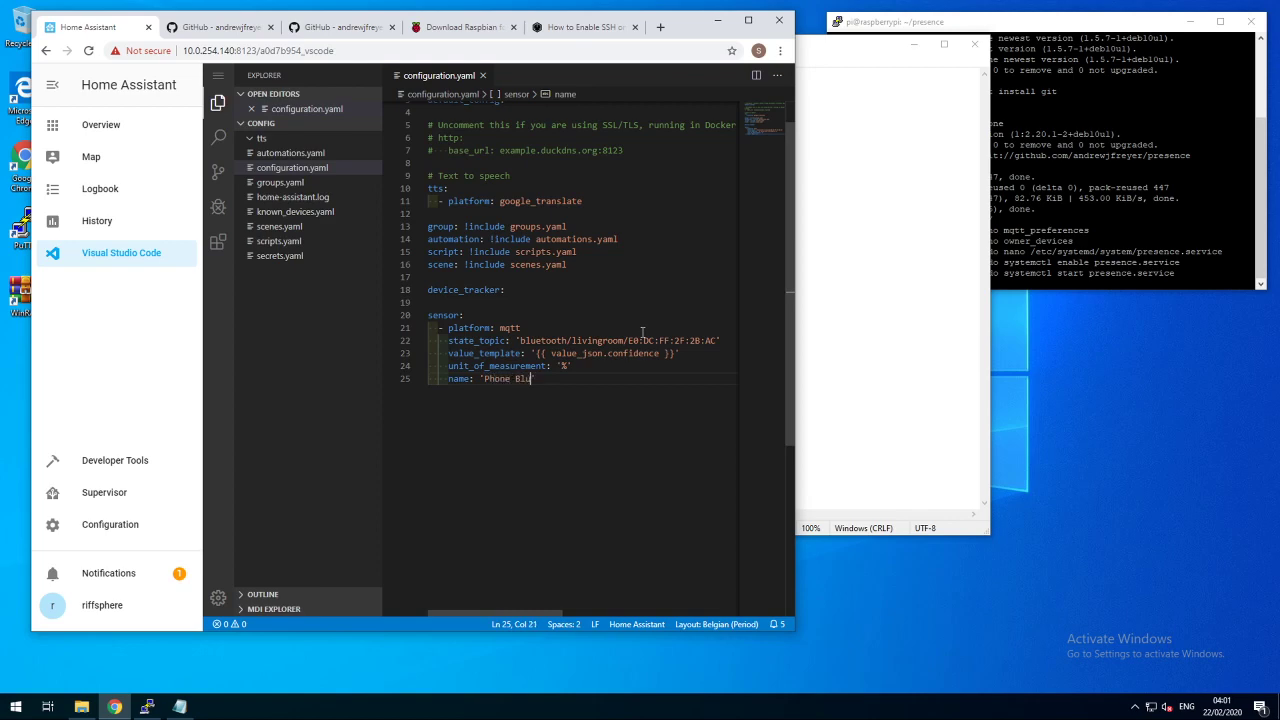
type("tooth Ling")
key("BackSpace")
key("BackSpace")
key("BackSpace")
type("ivingroom")
- Run Check Config on the Server Controls page, then restart Home Assistant and confirm
left_click(483, 76)
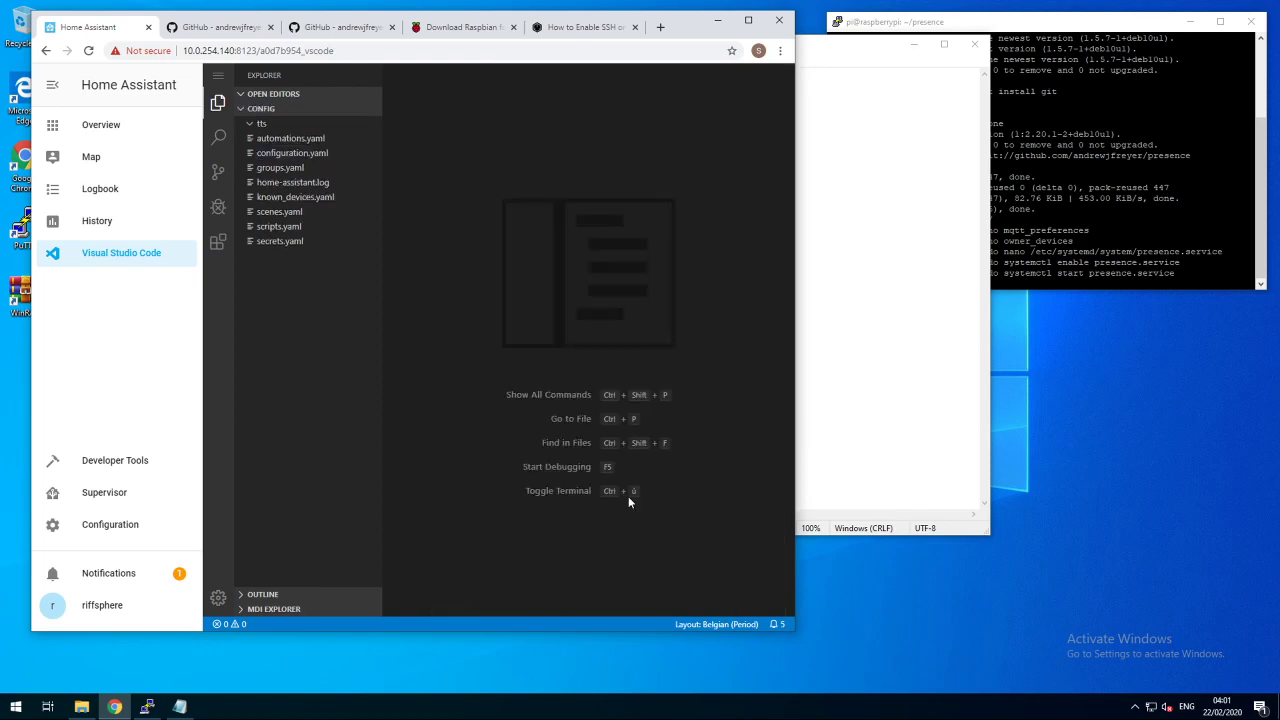
left_click(98, 526)
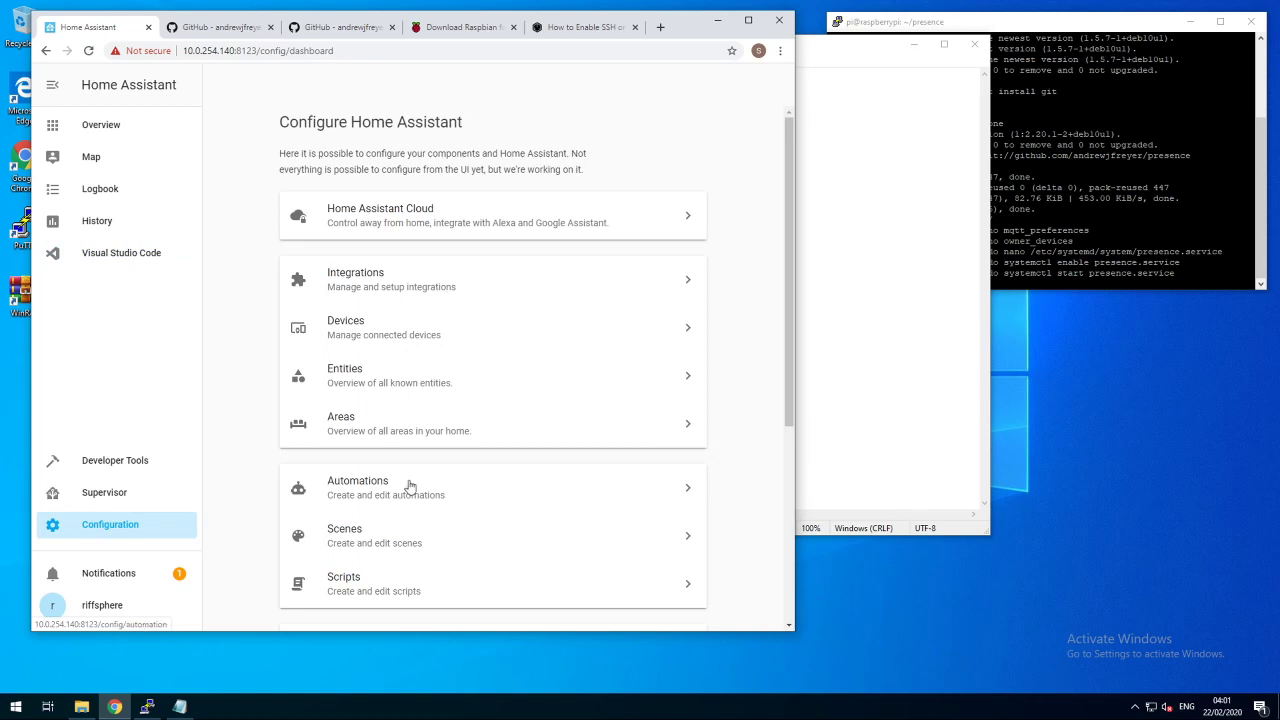
scroll(440, 410, "down", 5)
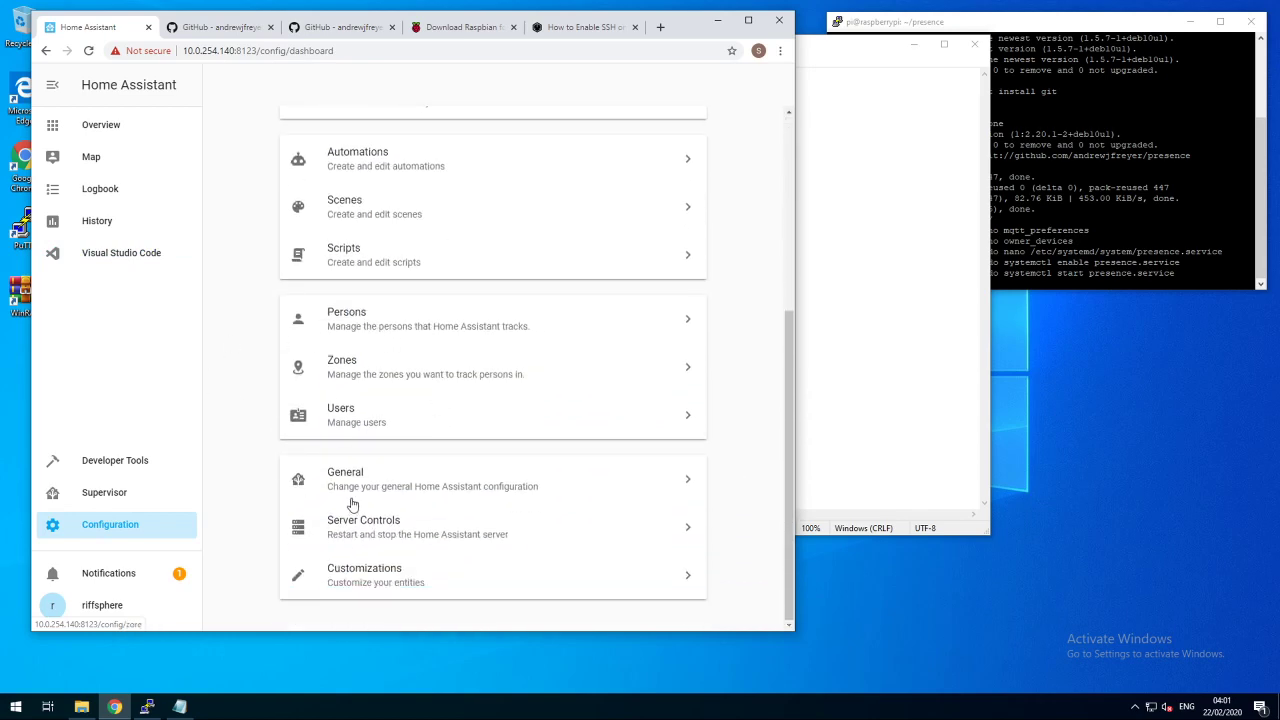
left_click(350, 527)
left_click(488, 306)
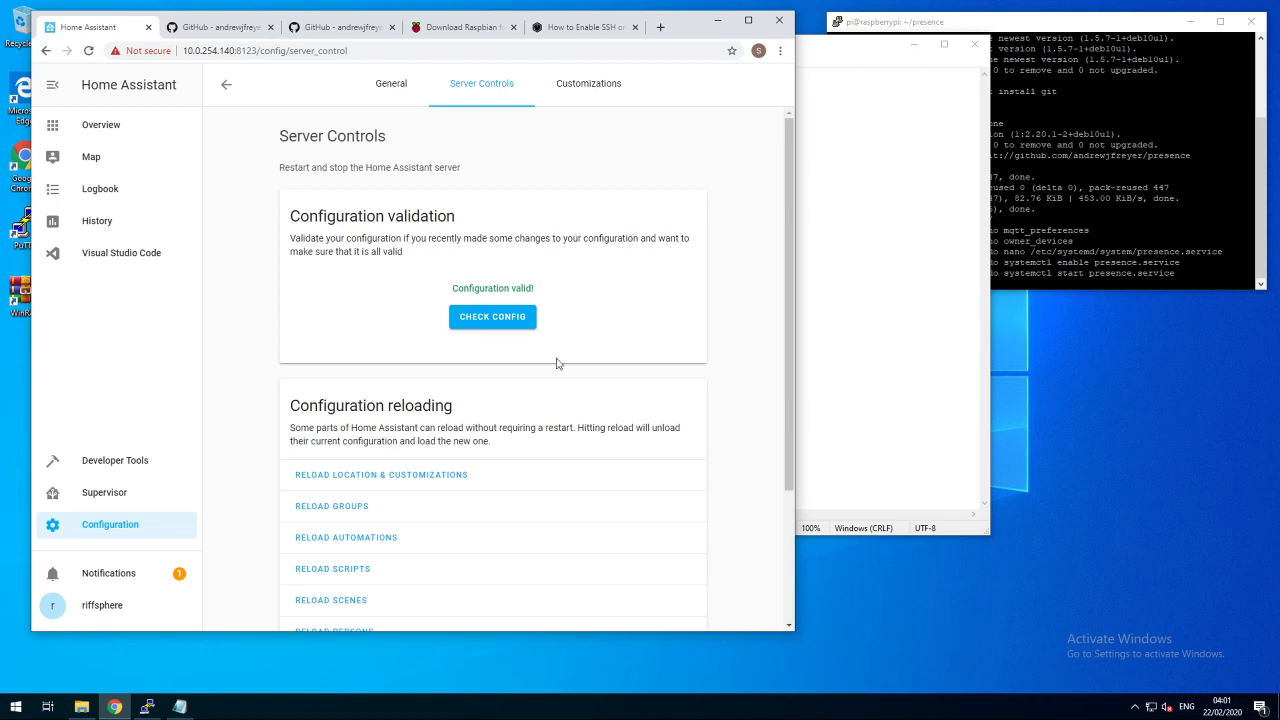
scroll(497, 371, "down", 3)
left_click(315, 597)
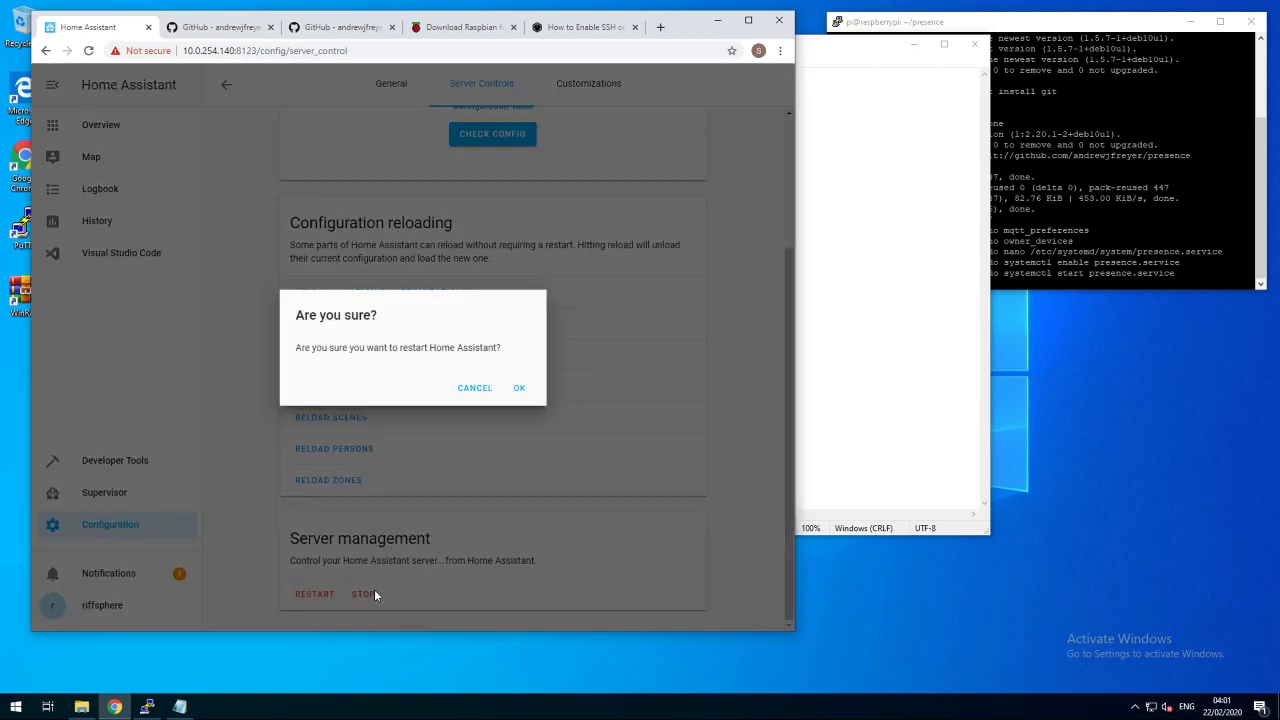
left_click(523, 388)
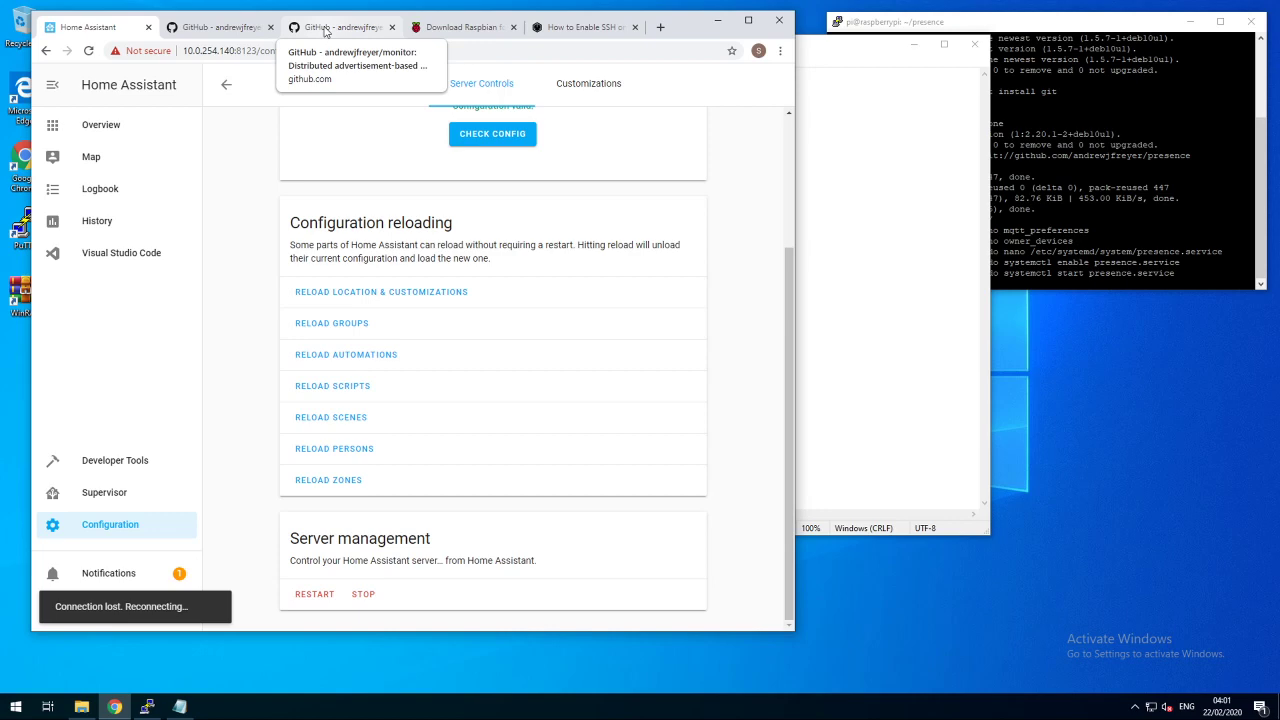
- Copy the device_tracker.see example automations from the monitor project's README
left_click(324, 30)
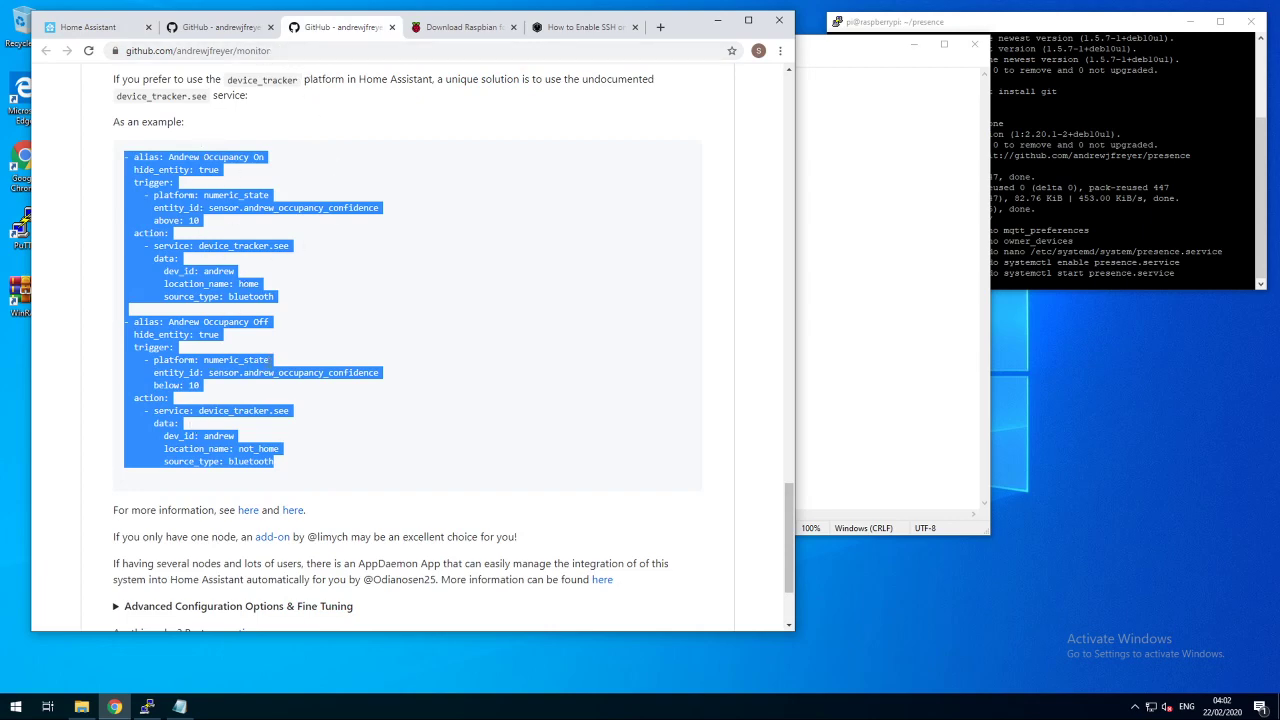
right_click(160, 230)
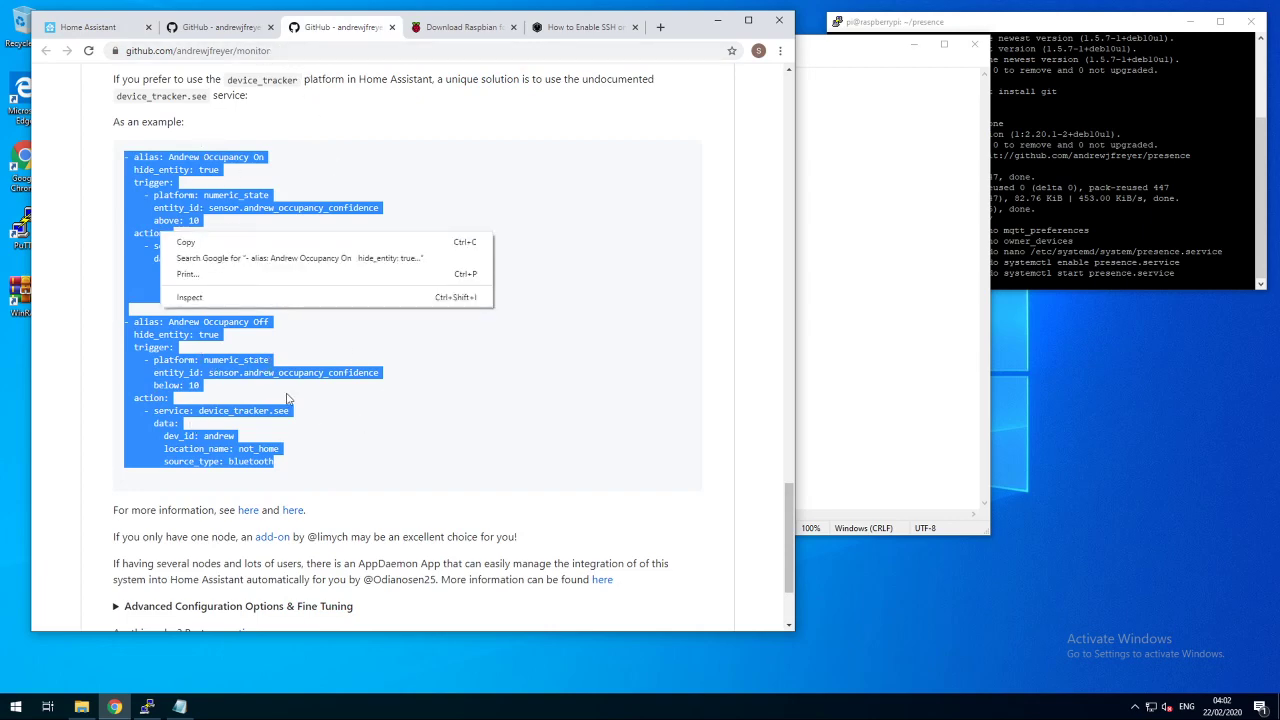
left_click(258, 242)
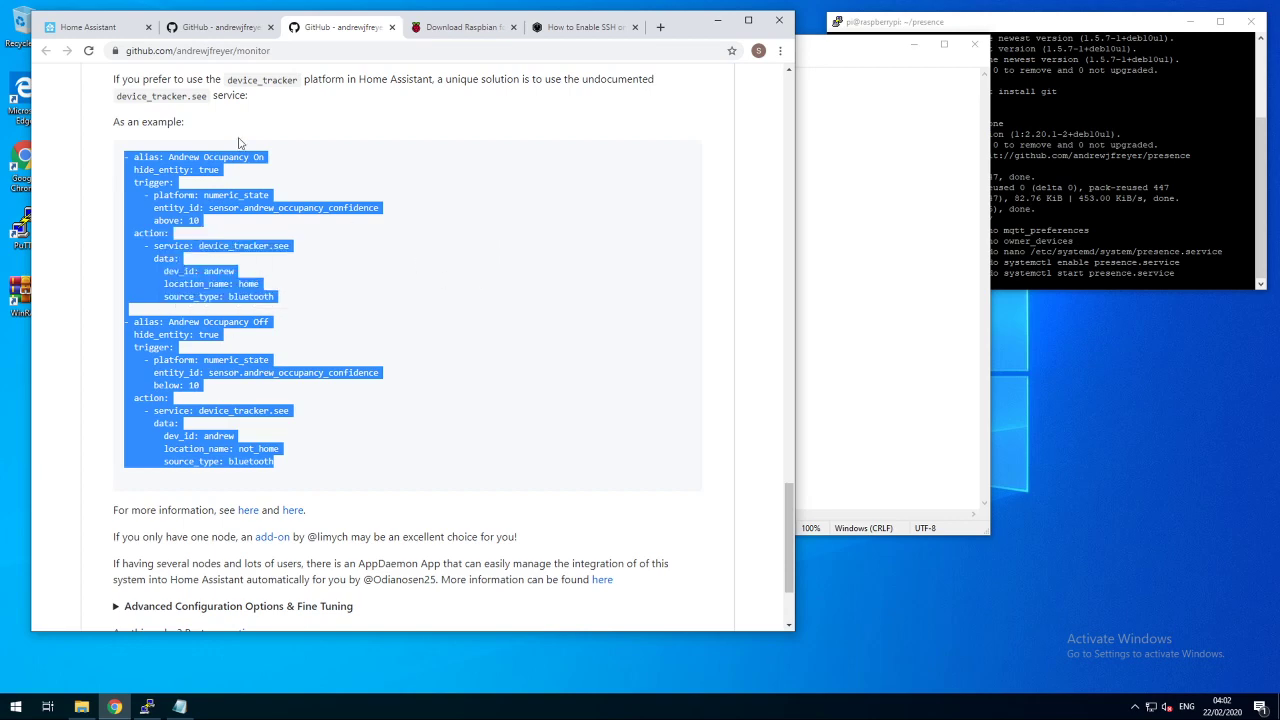
left_click(95, 28)
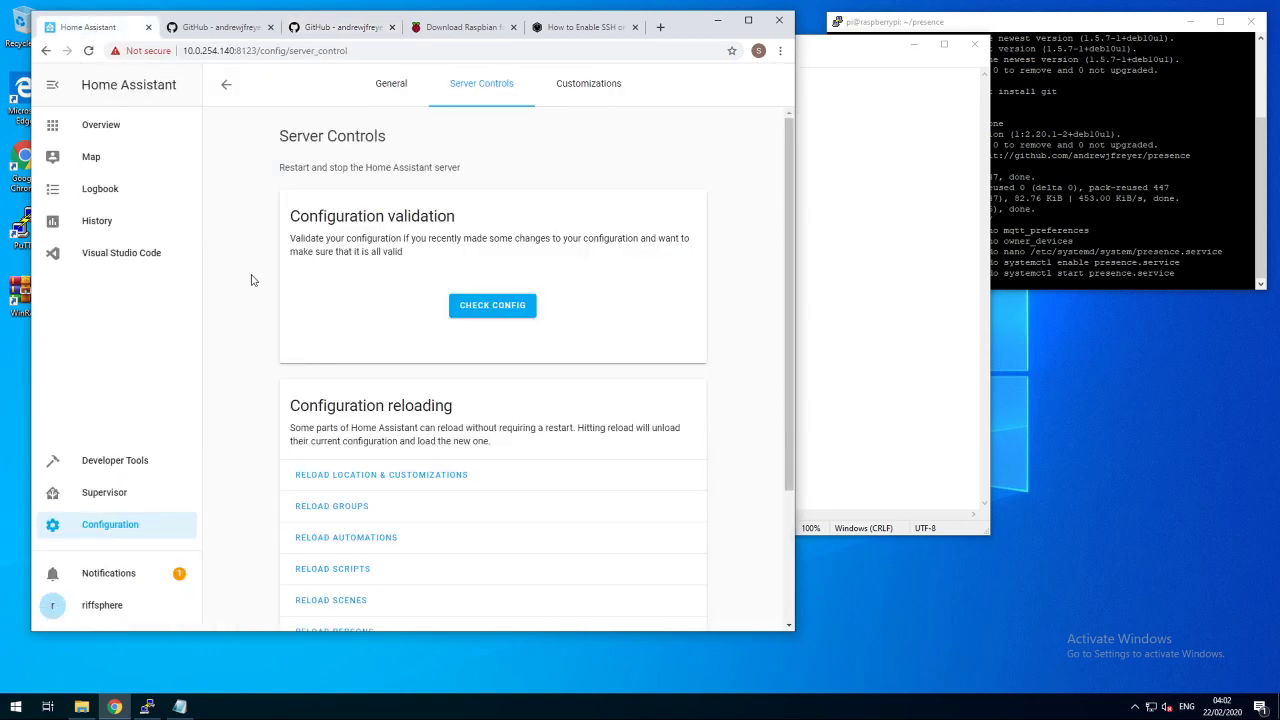
- Check the Phone Bluetooth Livingroom sensor on the Overview, then open automations.yaml in the code editor
left_click(111, 131)
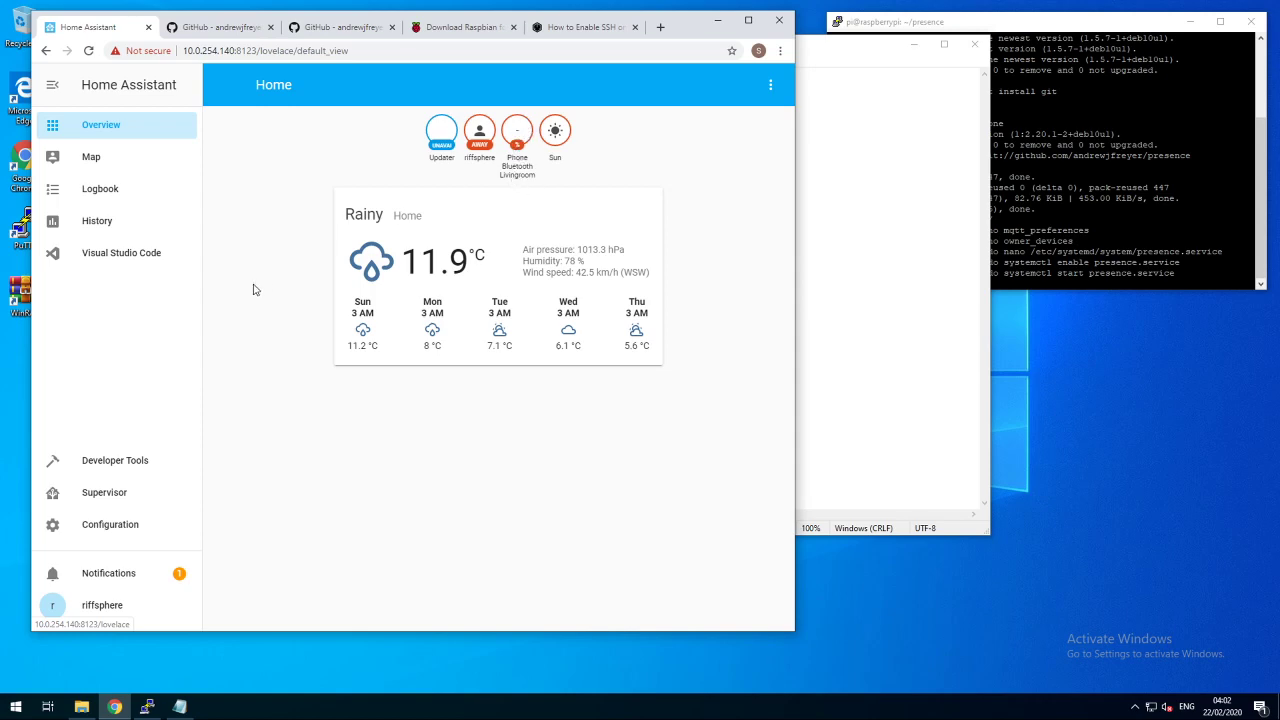
left_click(99, 258)
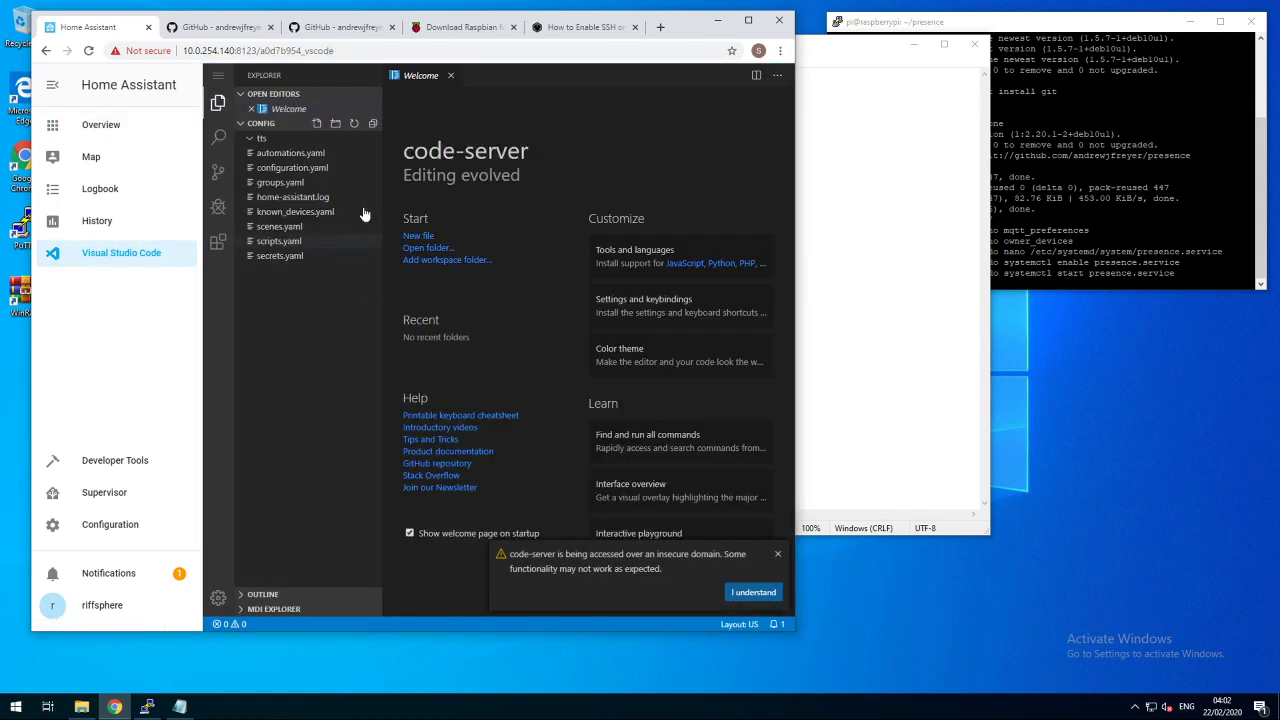
left_click(298, 153)
left_click(523, 166)
- Paste the example automations, rename the first to 'Phone Home' and delete its hide_entity line
key("ctrl+v")
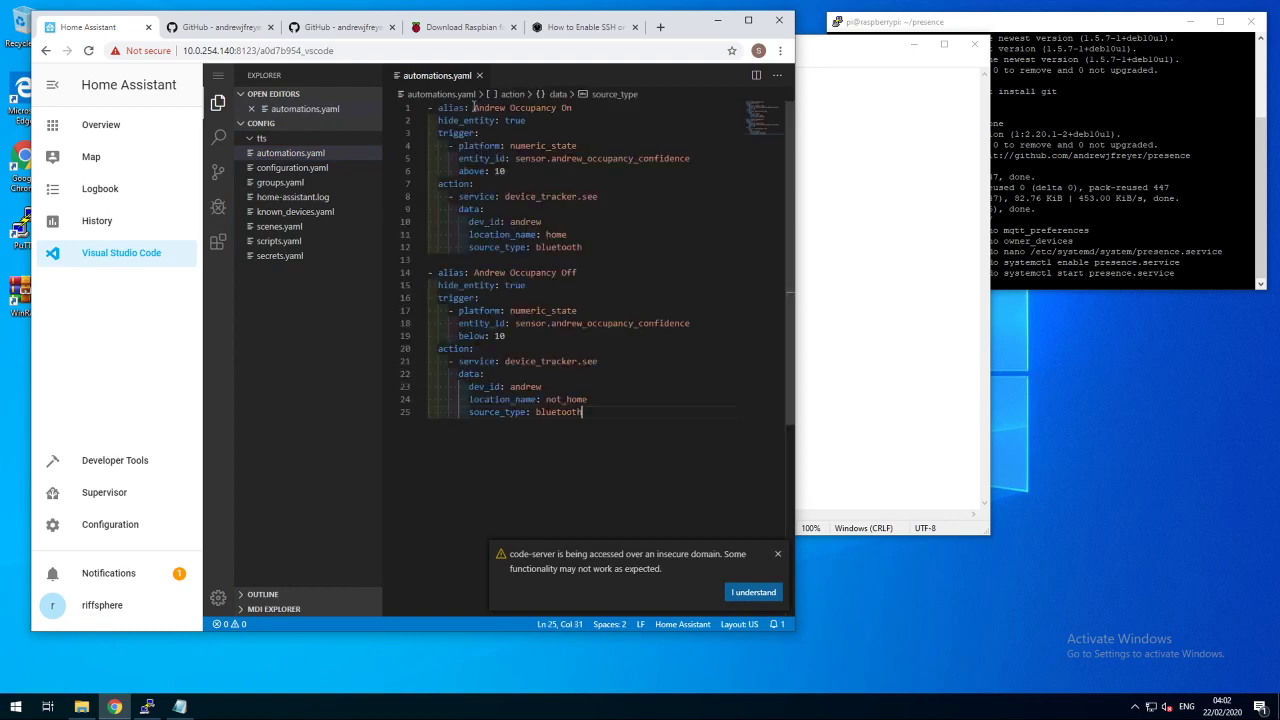
left_click_drag(474, 108, 614, 112)
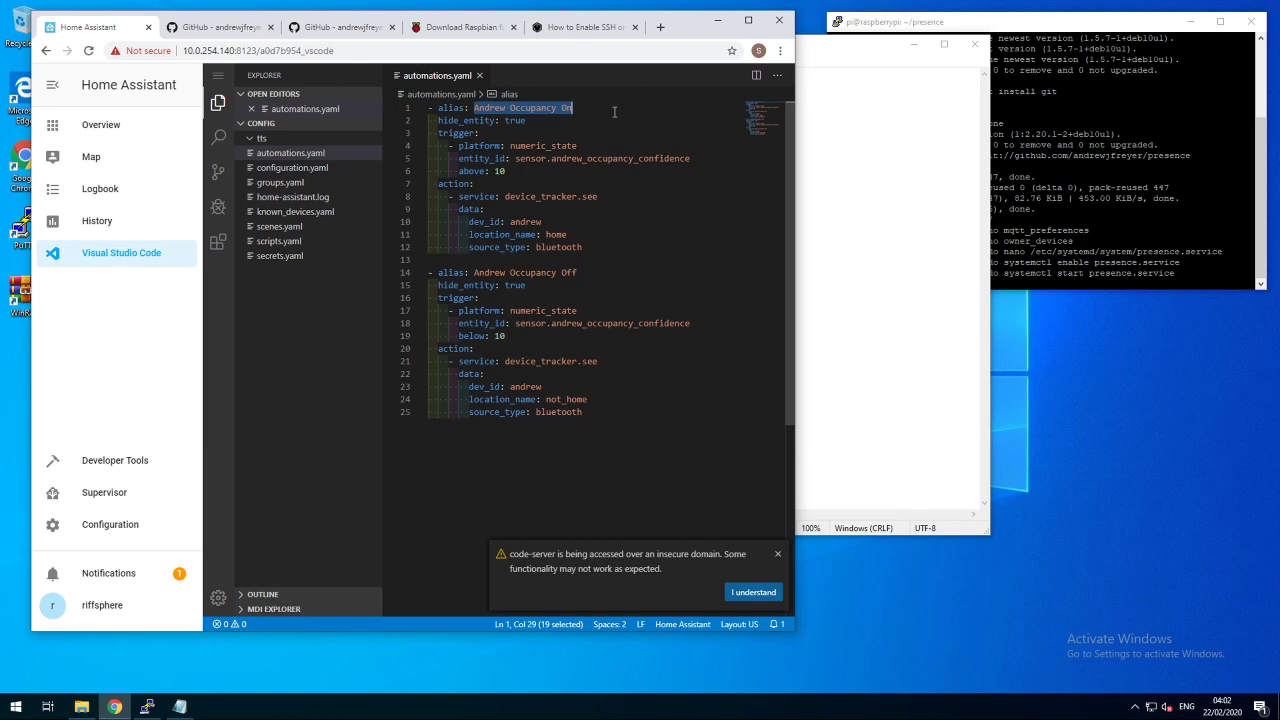
type("Phone Home")
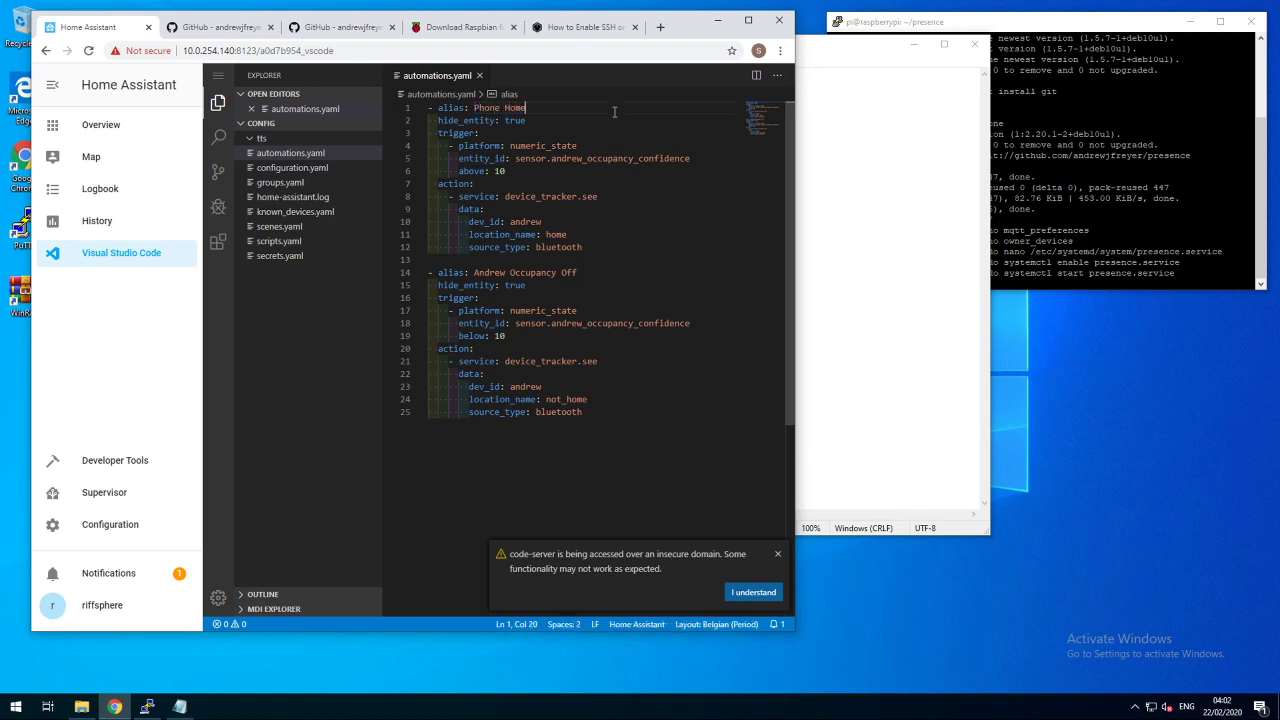
key("Down")
key("Home")
key("Home")
key("shift+Down")
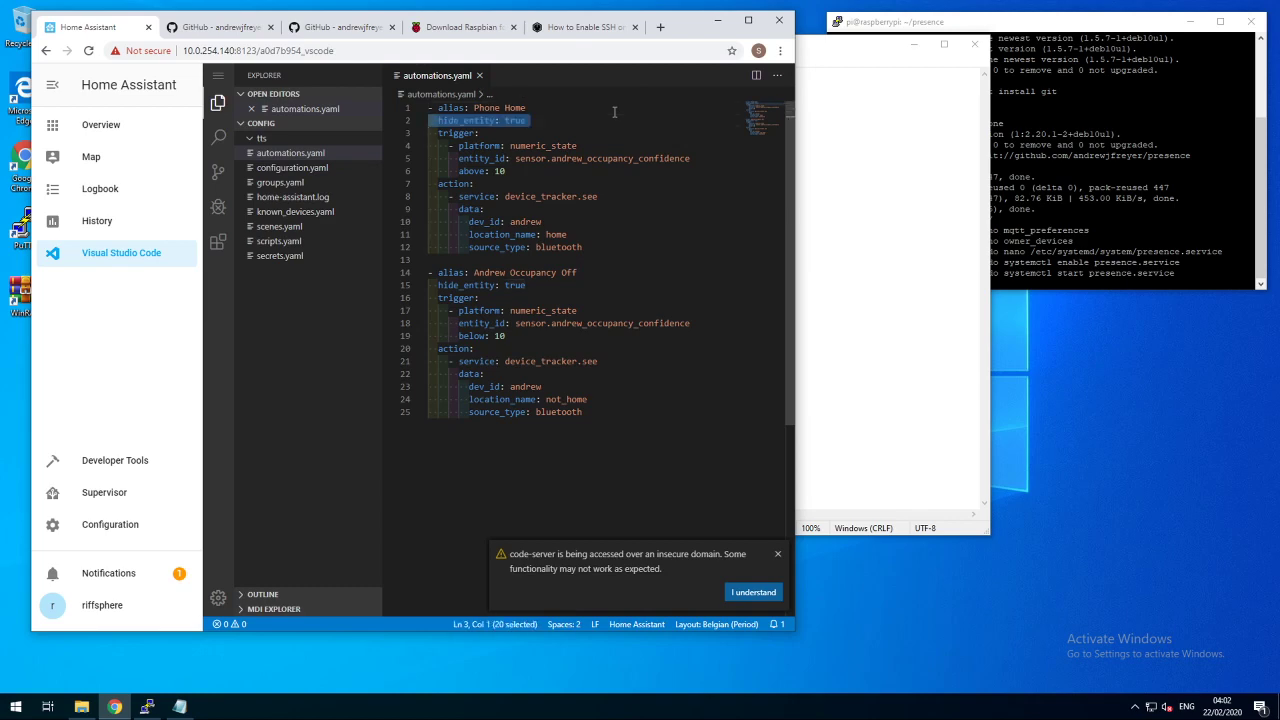
key("Escape")
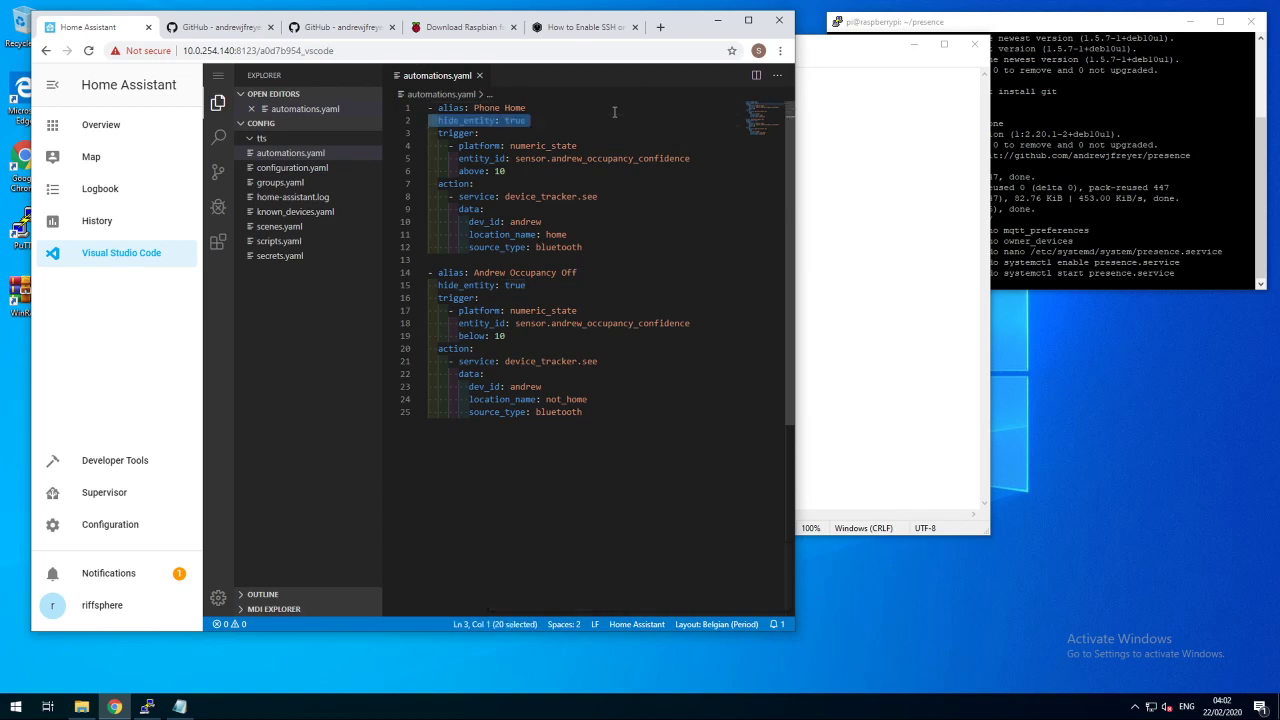
key("Delete")
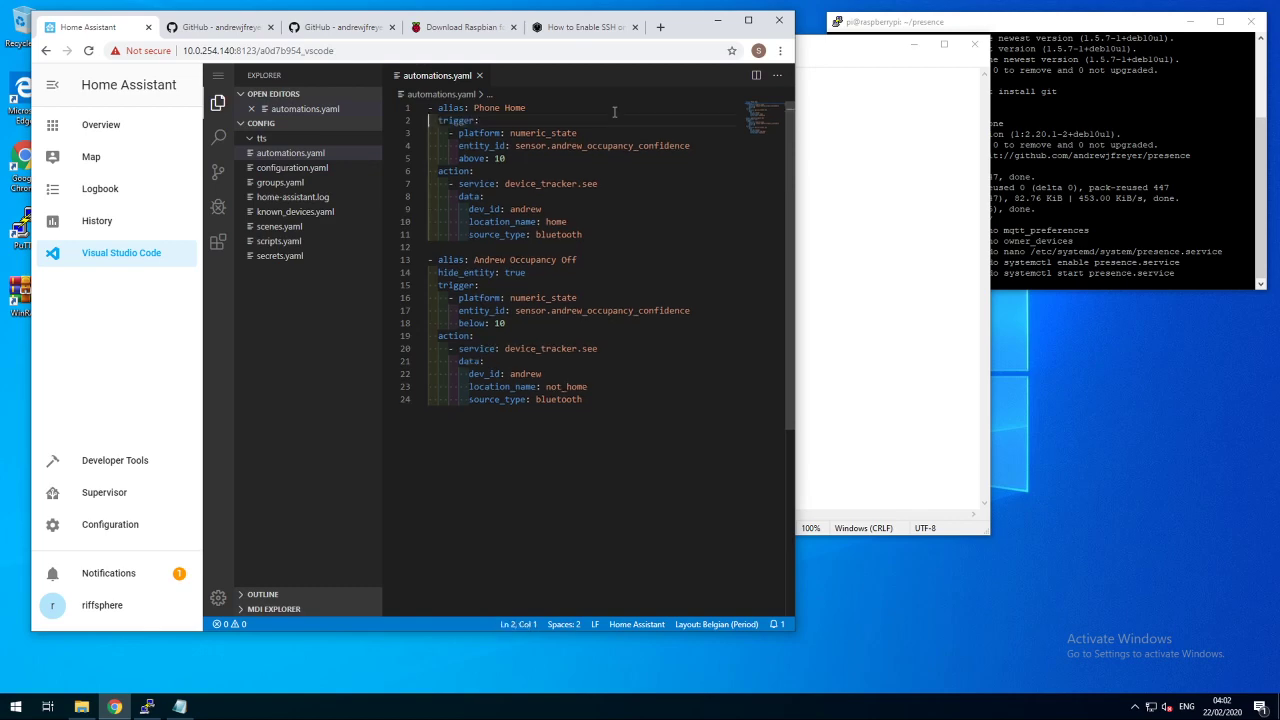
- Set the Phone Home trigger entity to sensor.phone_bluetooth_livingroom
key("shift+Down")
key("shift+Down")
key("shift+Down")
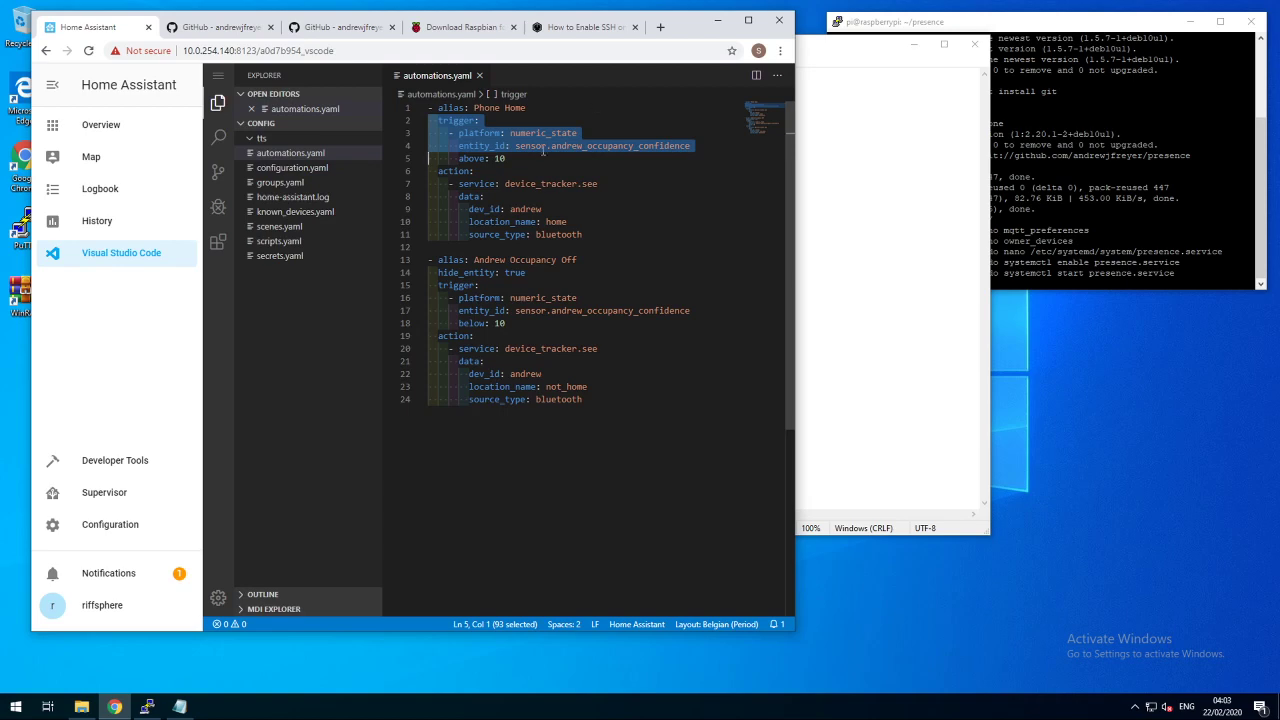
left_click_drag(545, 148, 701, 142)
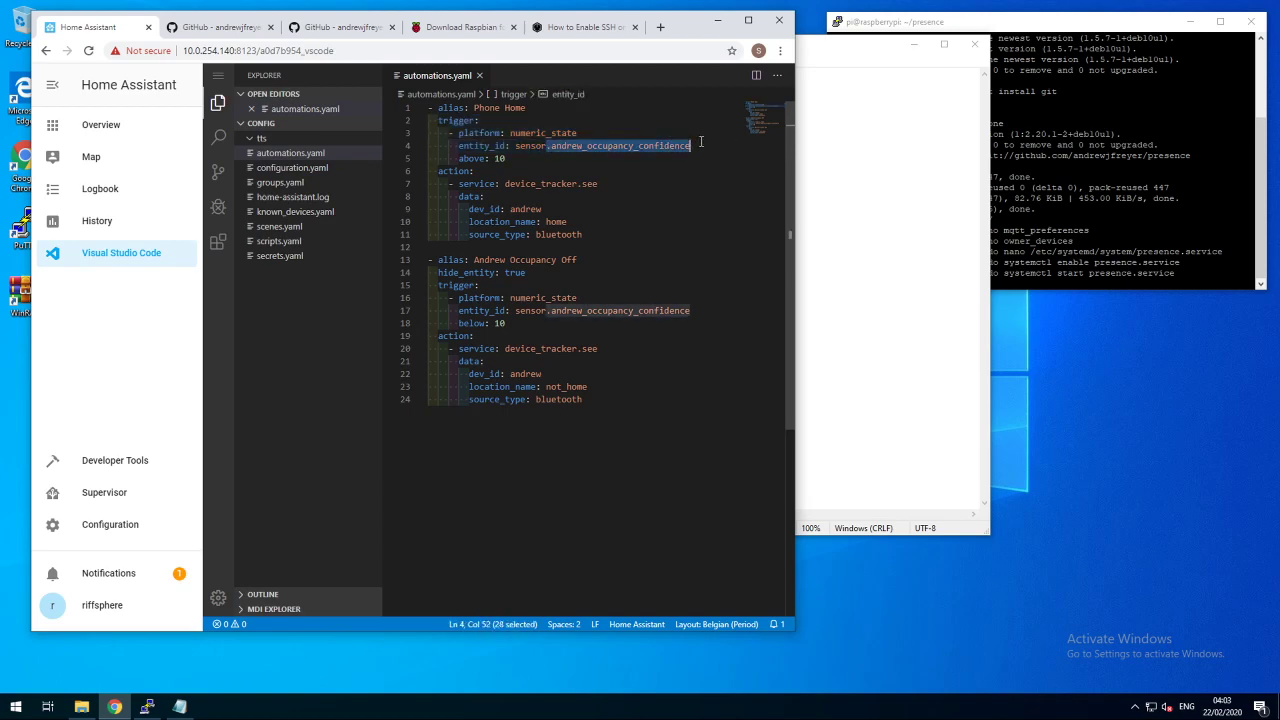
type(".")
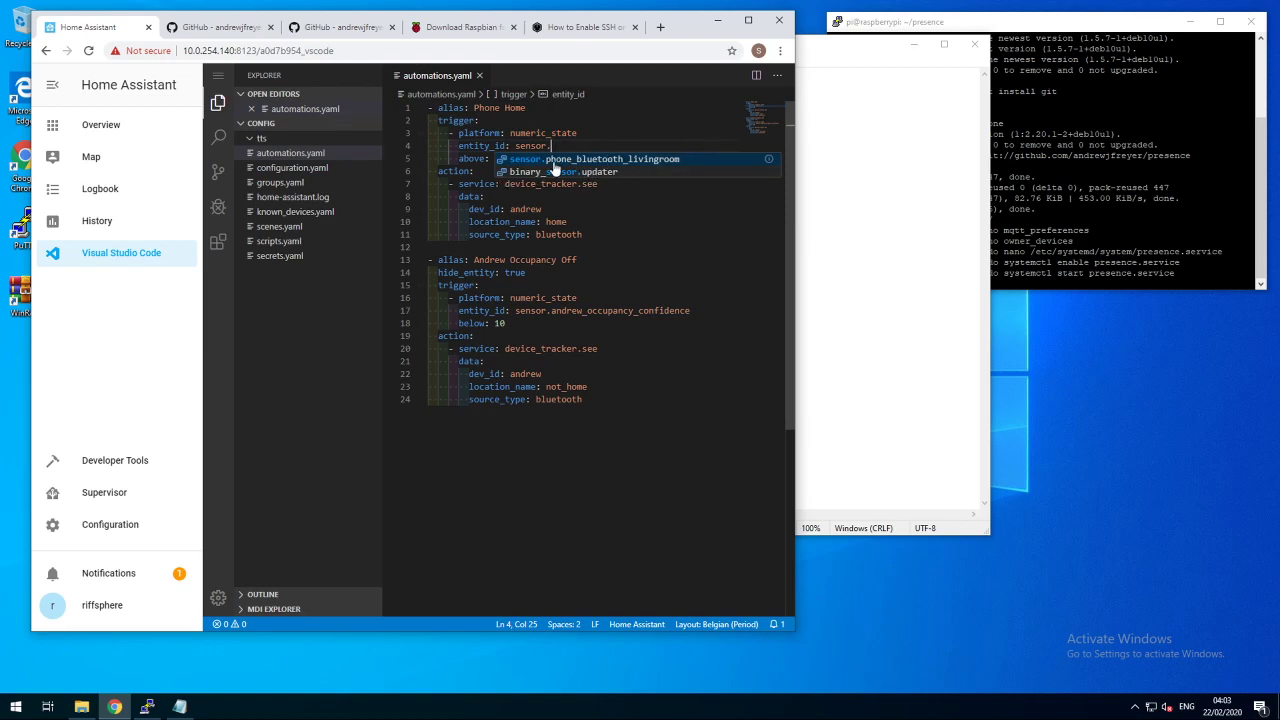
left_click(617, 160)
scroll(584, 176, "down", 1)
scroll(584, 176, "up", 1)
- Replace dev_id andrew with phone_bluetooth_livingroom and delete the source_type line
left_click_drag(507, 158, 470, 158)
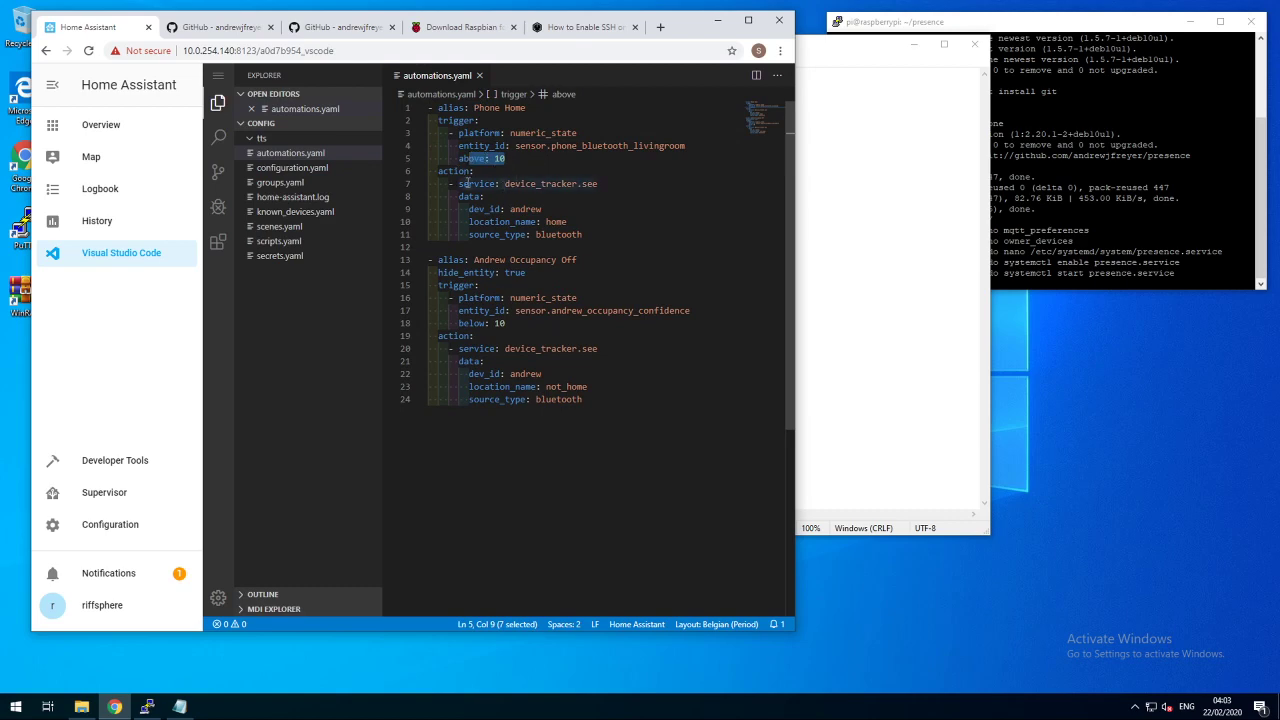
left_click_drag(464, 184, 605, 184)
double_click(511, 209)
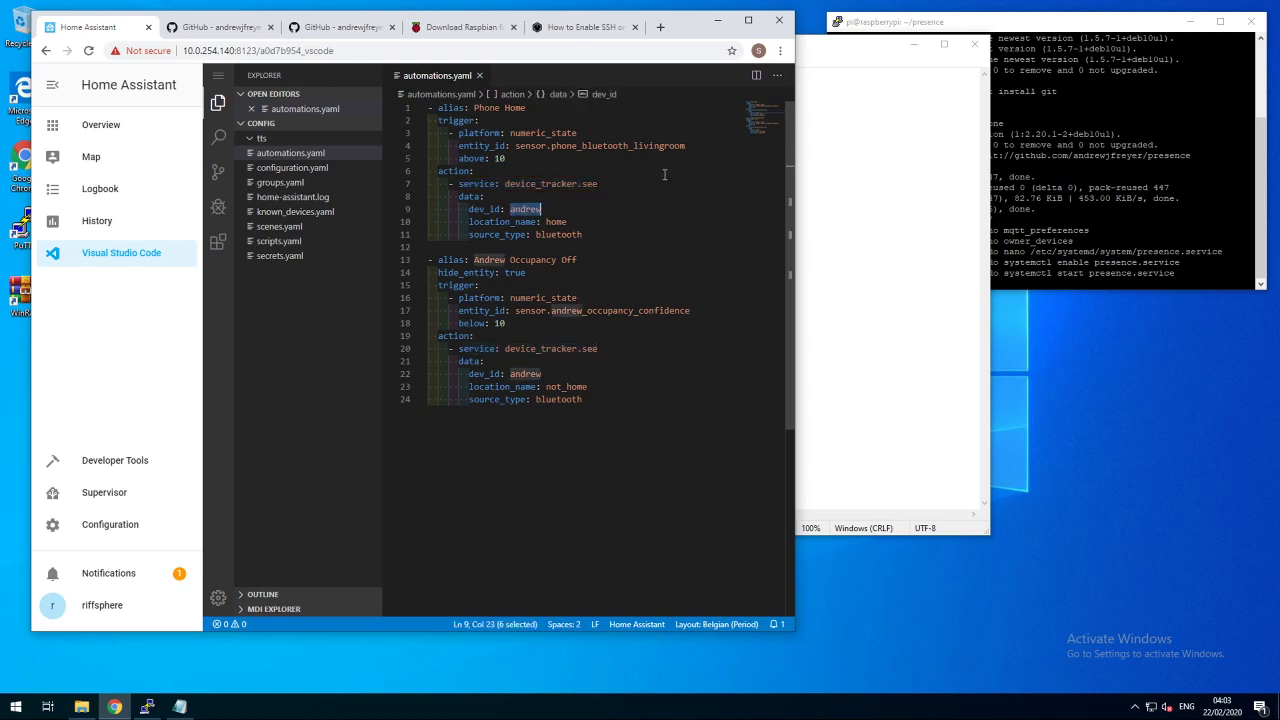
left_click_drag(690, 145, 550, 146)
key("ctrl+c")
left_click_drag(541, 209, 511, 209)
key("ctrl+v")
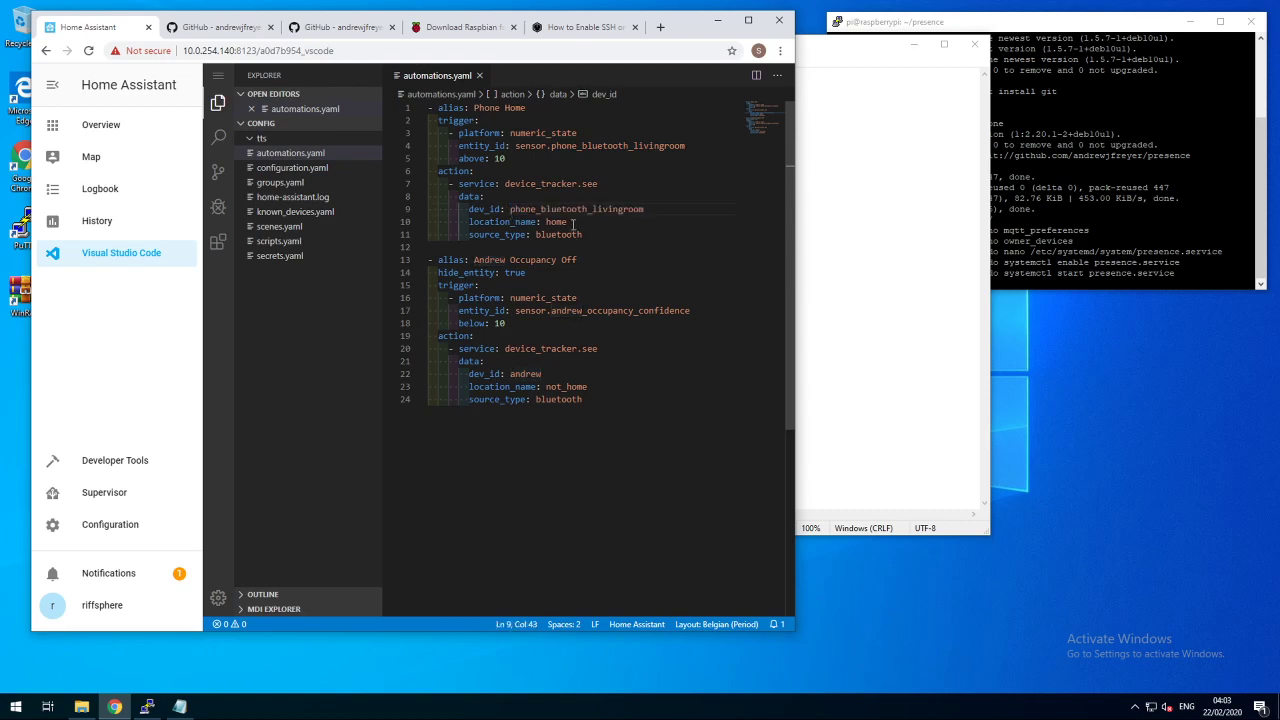
double_click(558, 222)
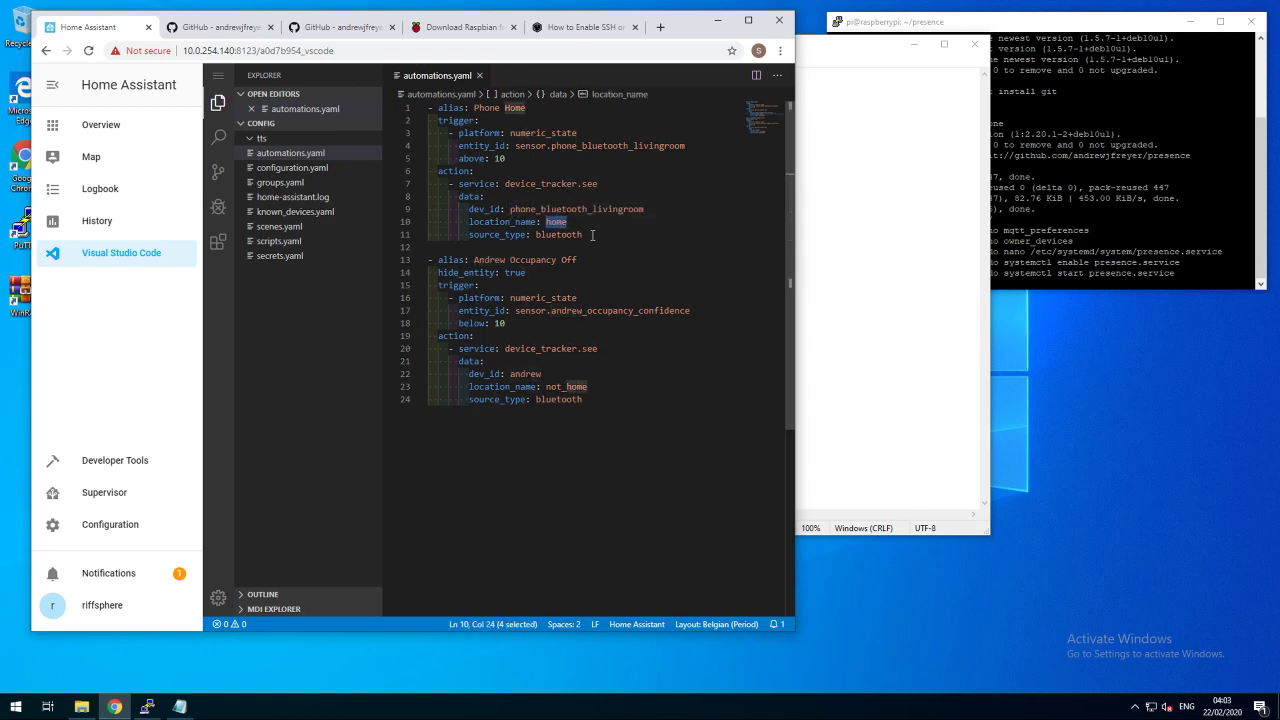
left_click_drag(593, 235, 420, 238)
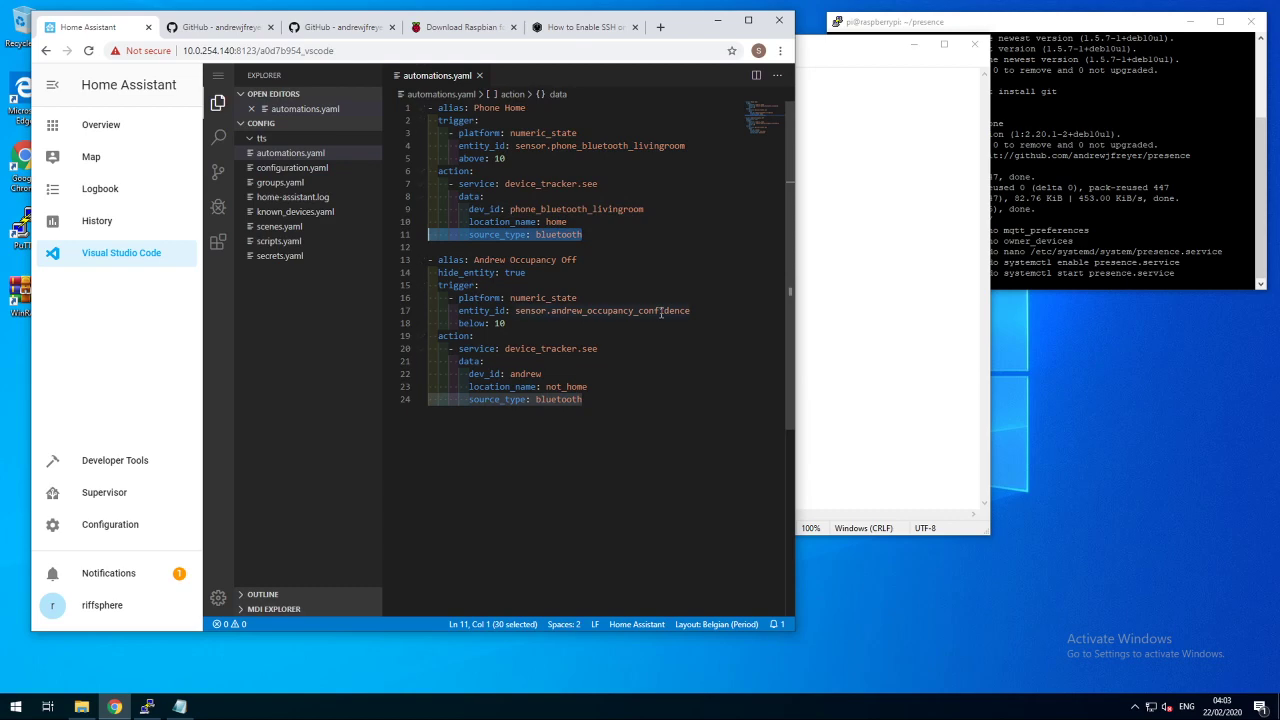
key("Delete")
key("Delete")
left_click_drag(474, 247, 602, 246)
- Rename the second automation to 'Phone Not Home' and delete its hide_entity line
key("BackSpace")
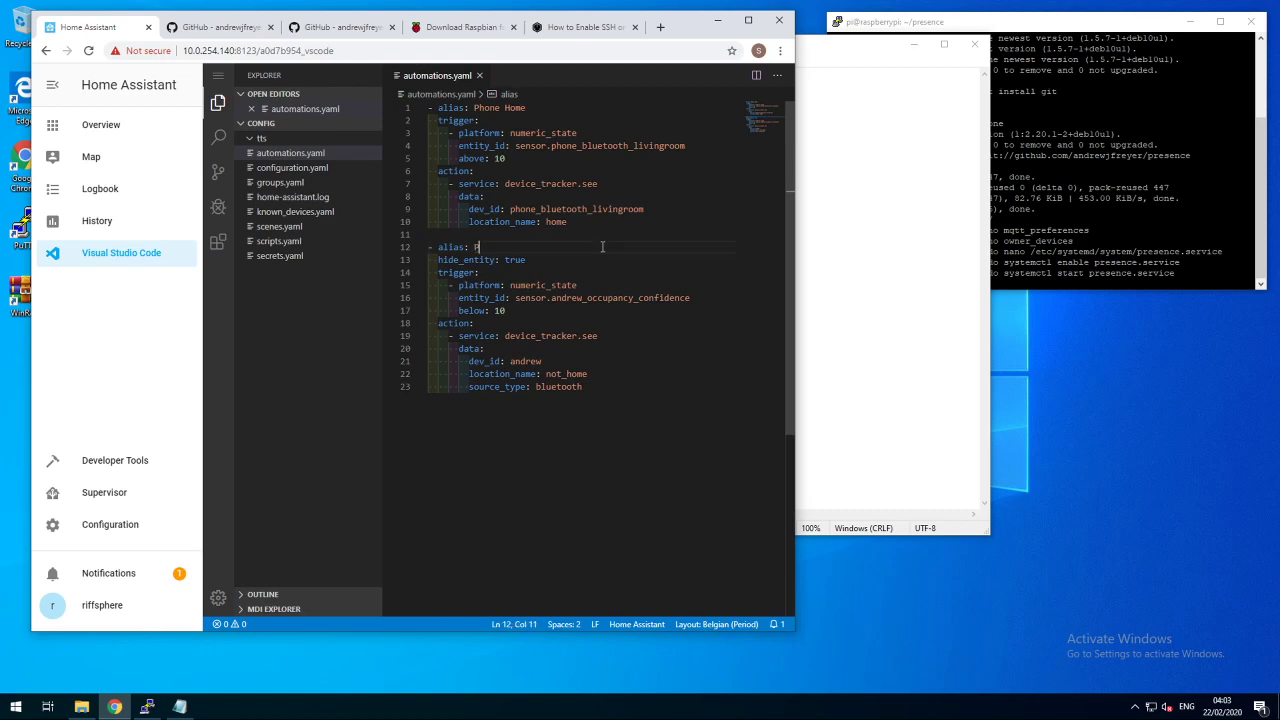
type("Phone Not Home")
key("Down")
key("Home")
key("Home")
key("shift+Down")
key("Delete")
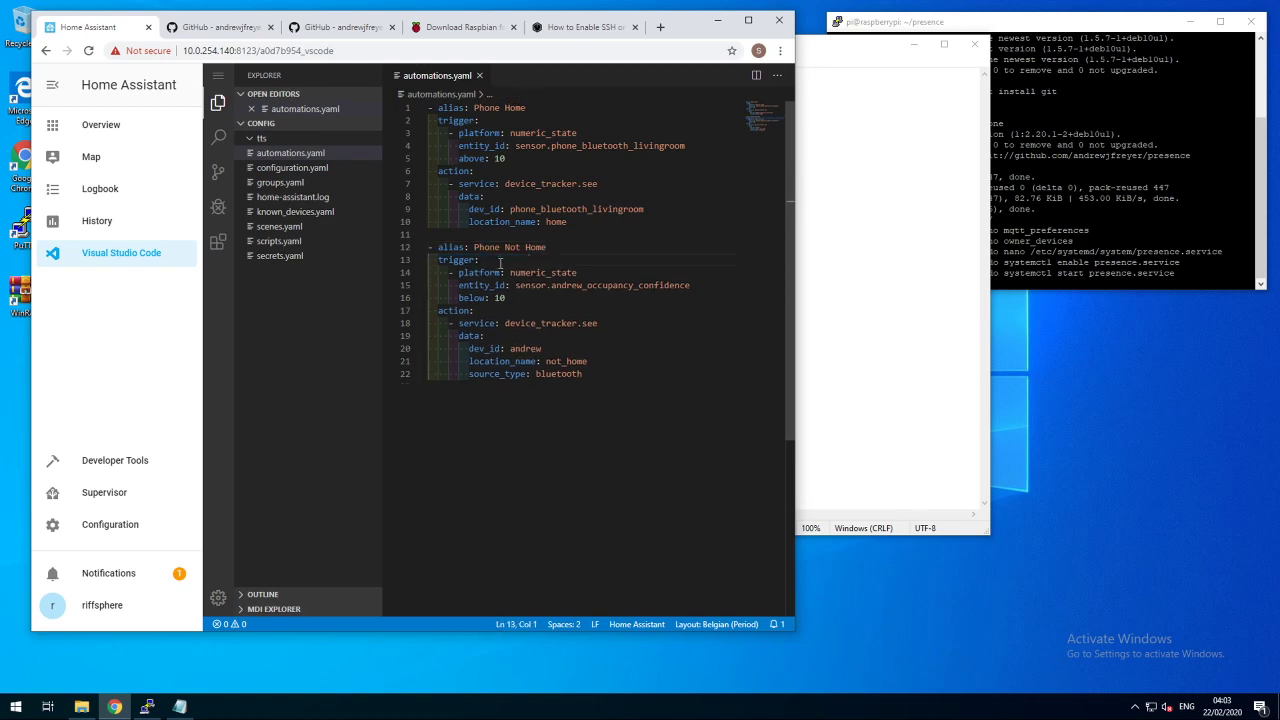
- Set its trigger to sensor.phone_bluetooth_livingroom, dev_id to phone_bluetooth_livingroom, and remove source_type
left_click_drag(520, 272, 697, 285)
key("BackSpace")
key("ctrl+space")
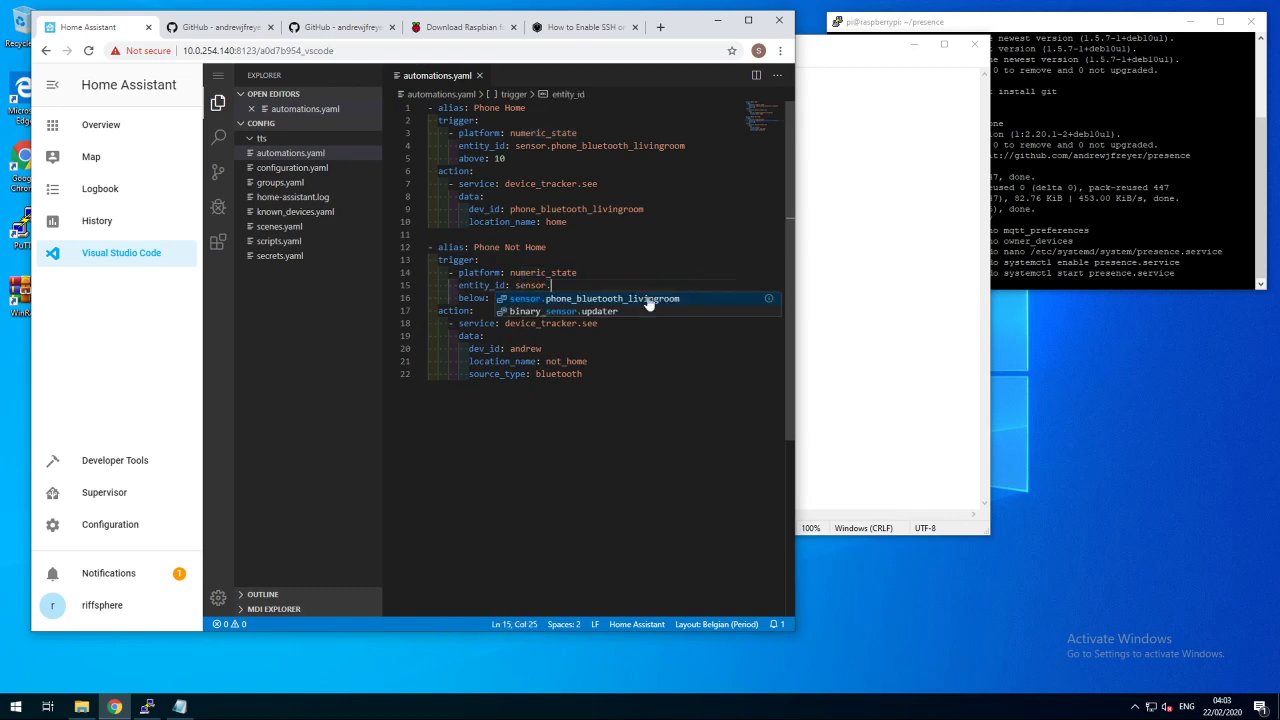
left_click(654, 300)
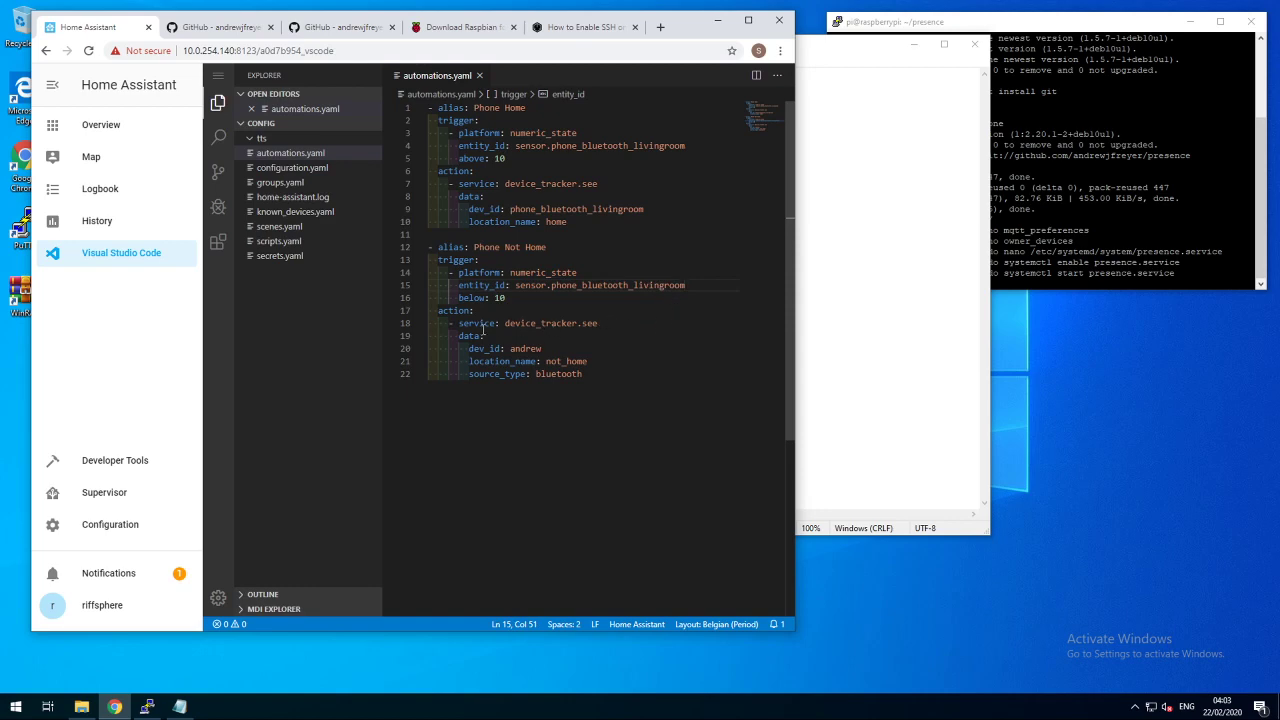
left_click_drag(484, 323, 509, 348)
key("ctrl+v")
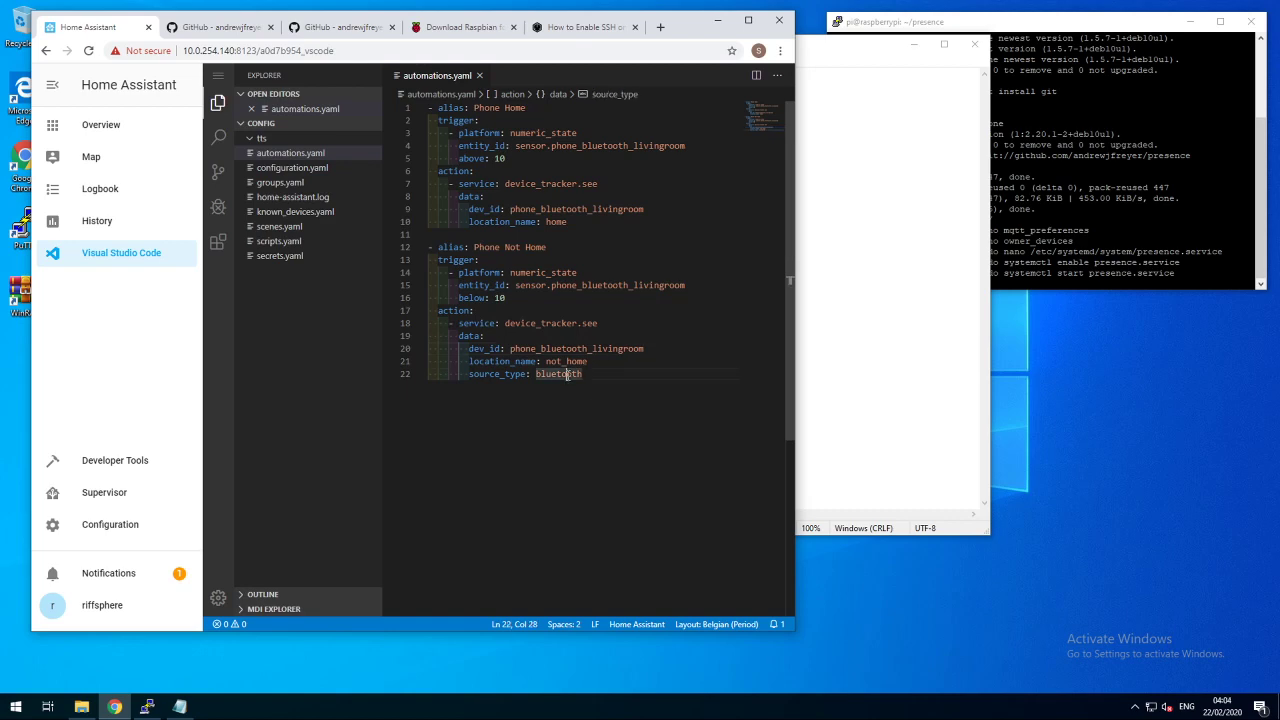
triple_click(567, 374)
key("Delete")
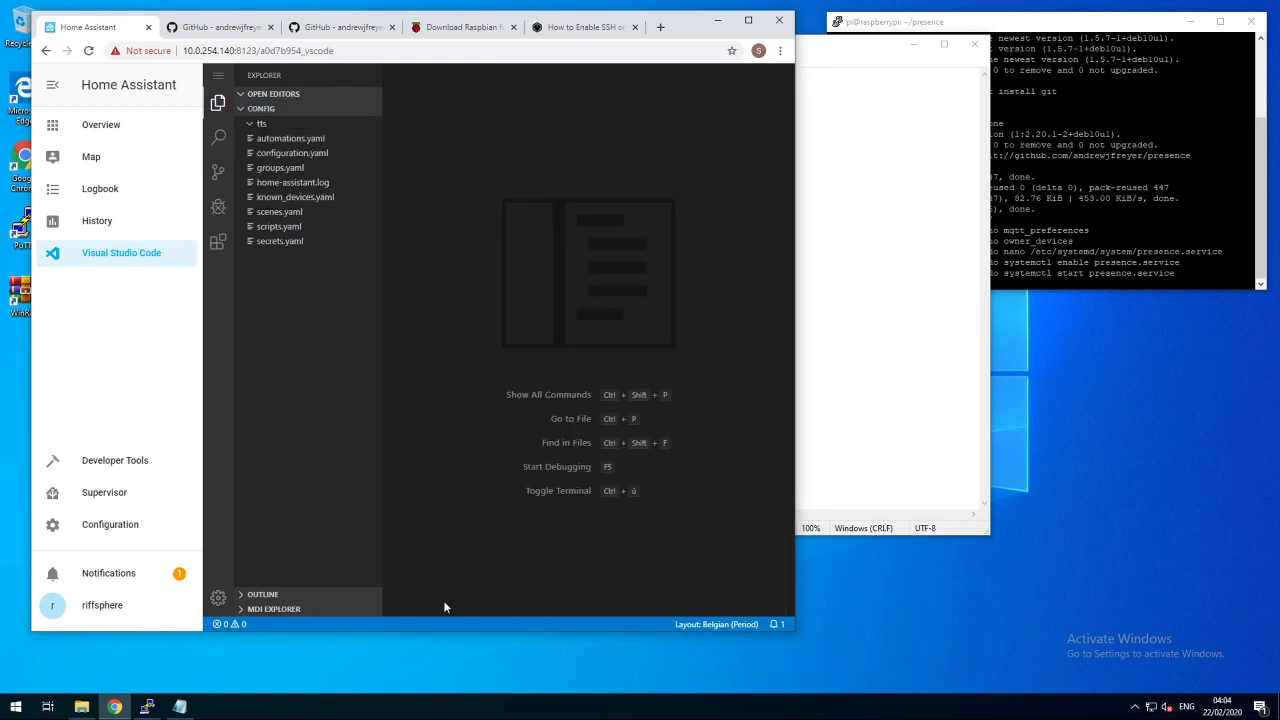
- Run Check Config from Server Controls to validate the Home Assistant configuration
left_click(109, 523)
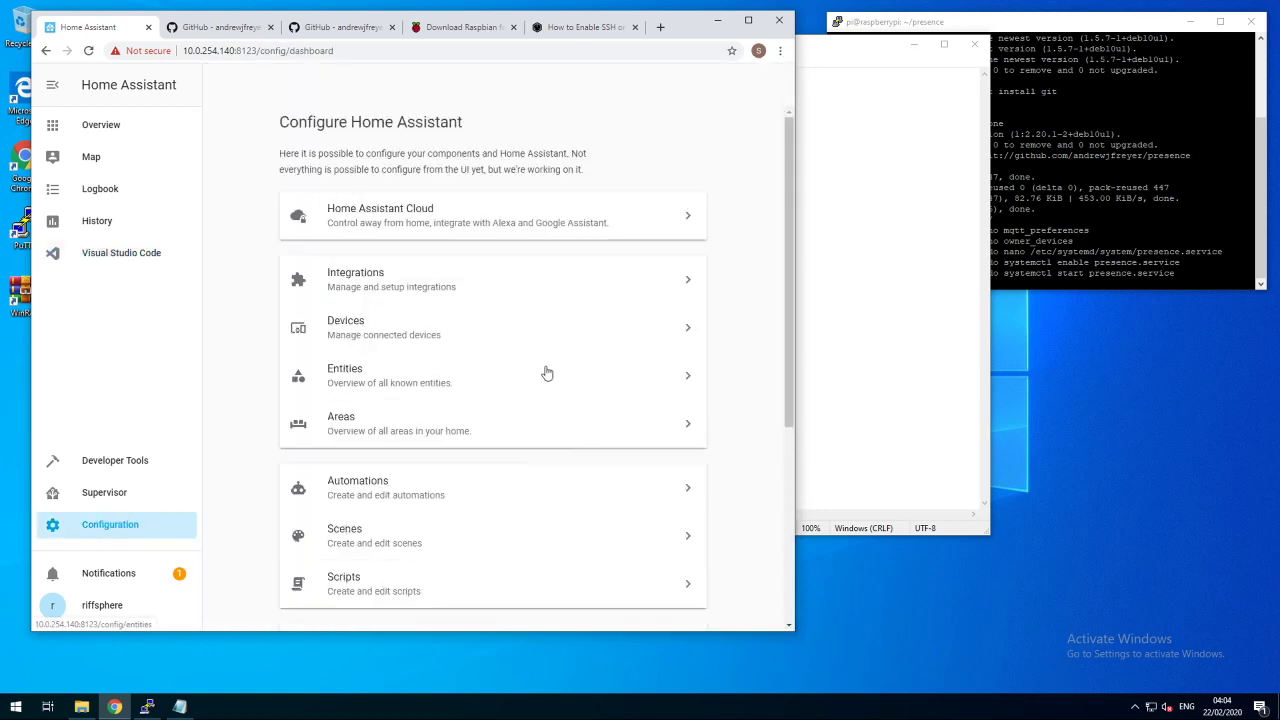
scroll(545, 372, "down", 2)
scroll(545, 372, "down", 2)
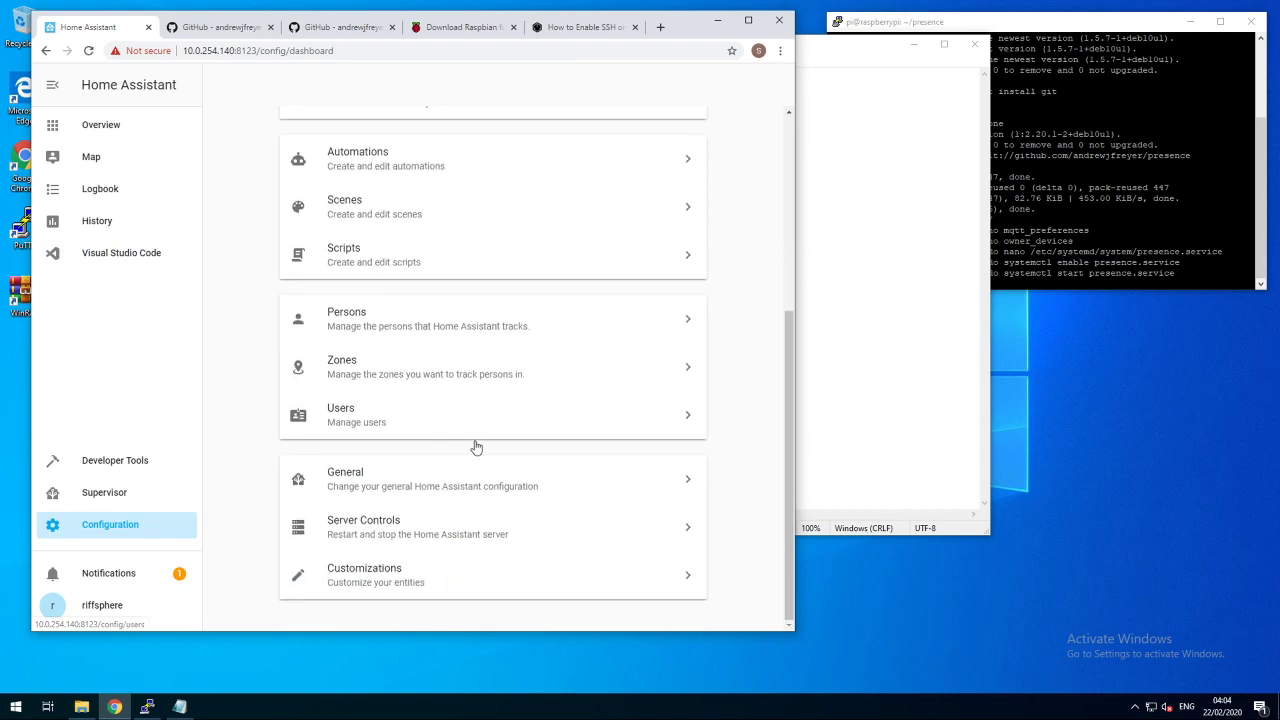
left_click(371, 538)
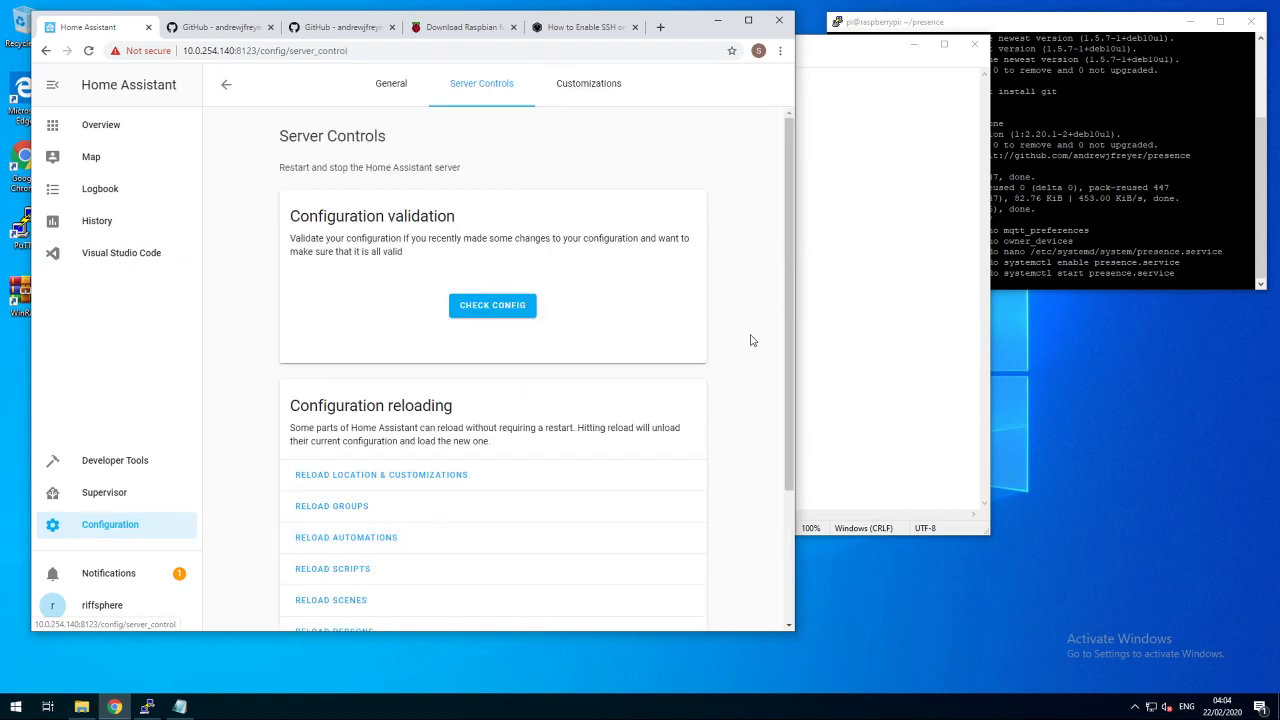
left_click(489, 314)
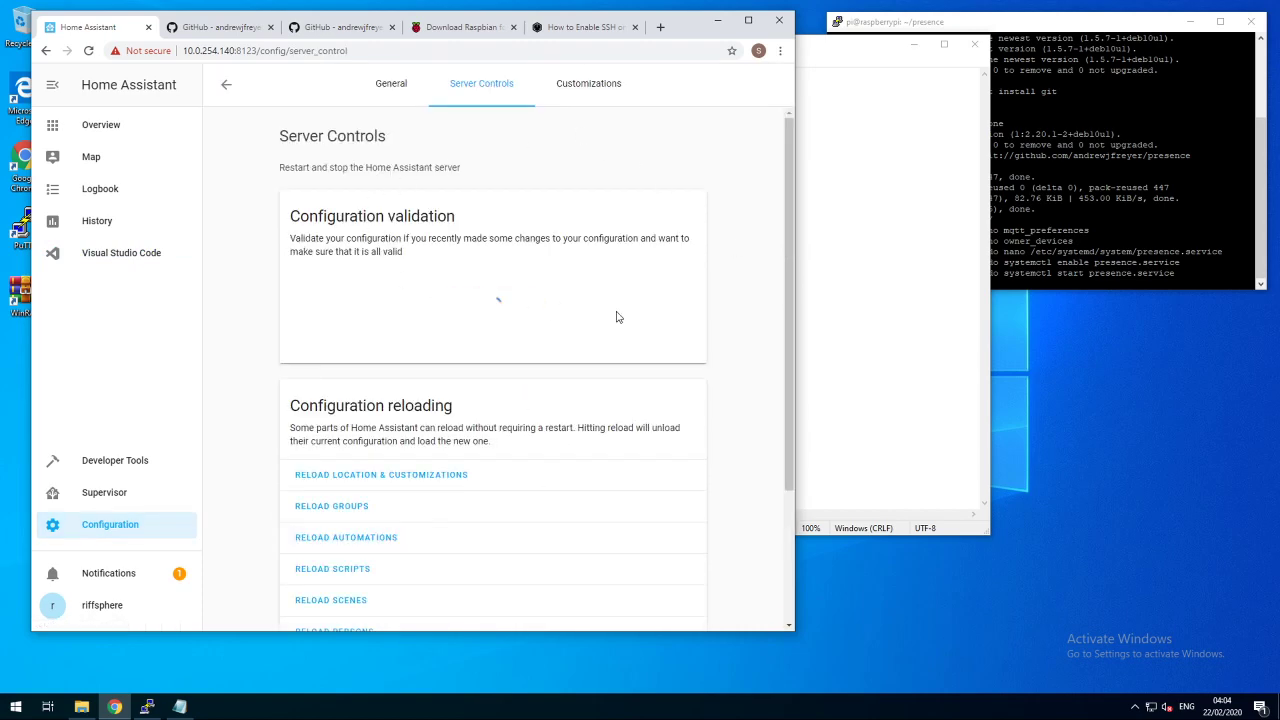
- Reload the automations and view the Overview, which lists the Phone Home and Phone Not Home automations
left_click(335, 539)
scroll(400, 560, "down", 1)
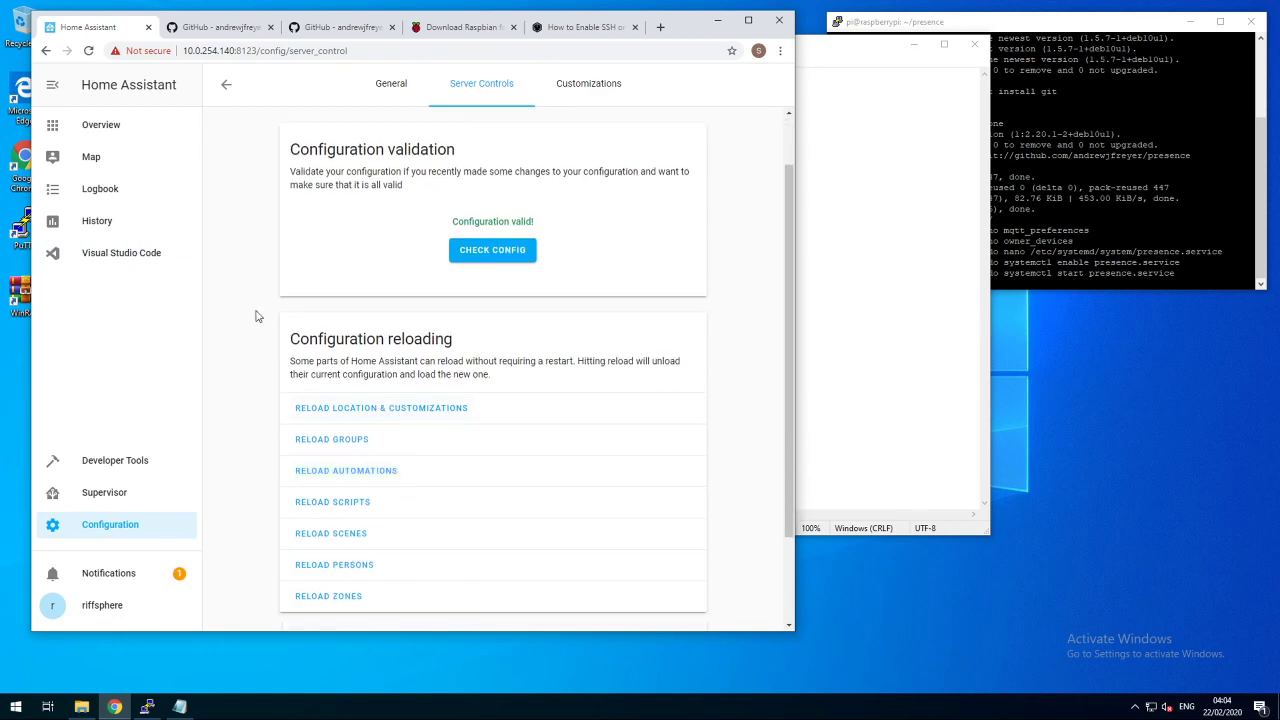
left_click(116, 127)
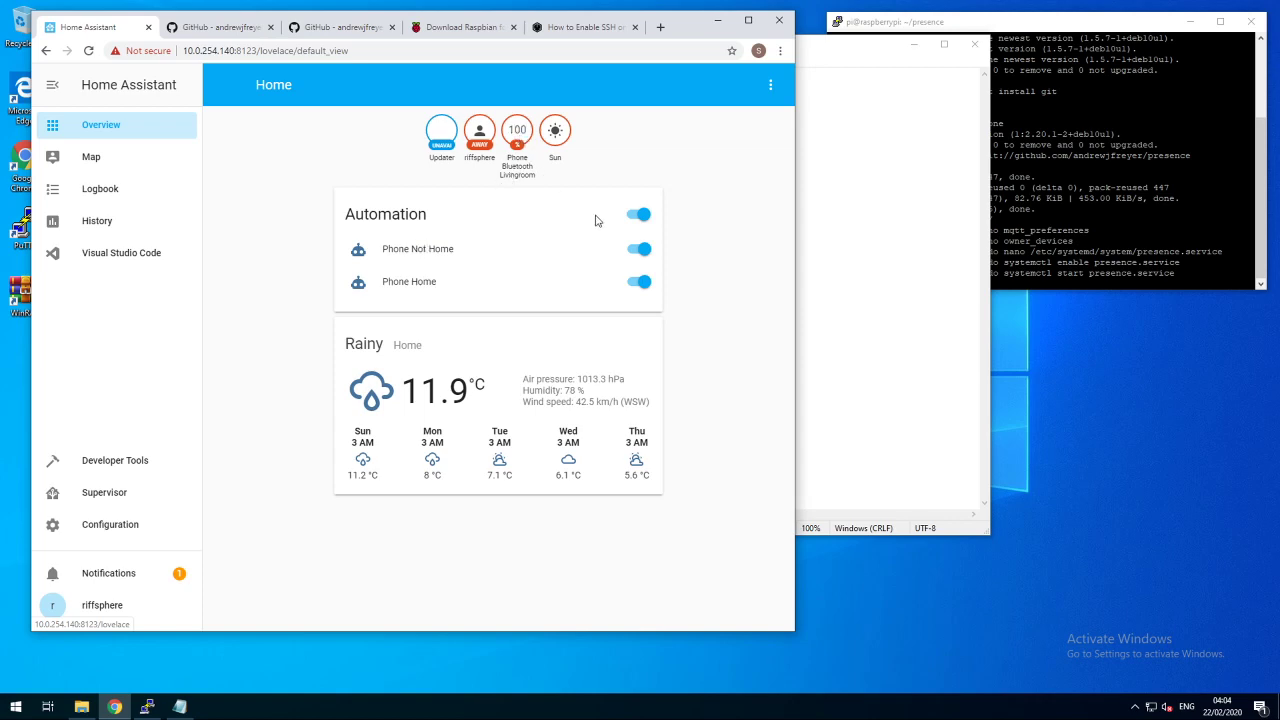
- Open the person's settings from Configuration > Persons
left_click(122, 528)
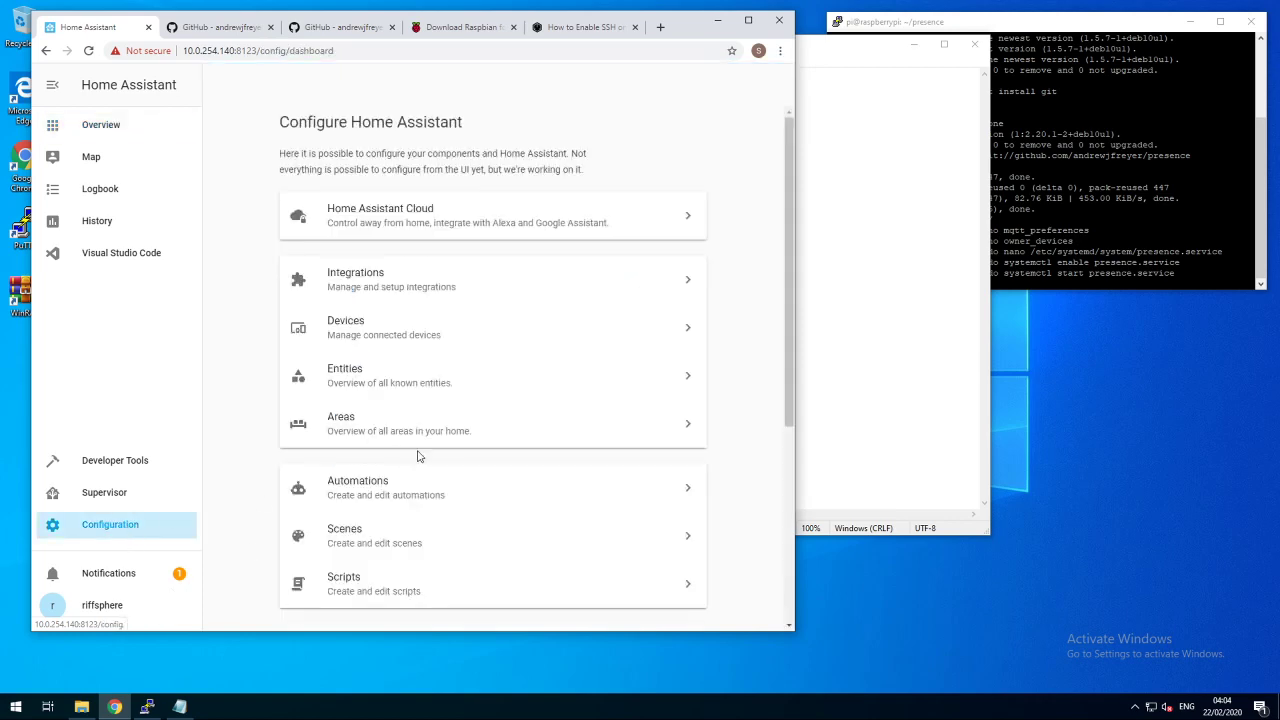
scroll(420, 349, "down", 3)
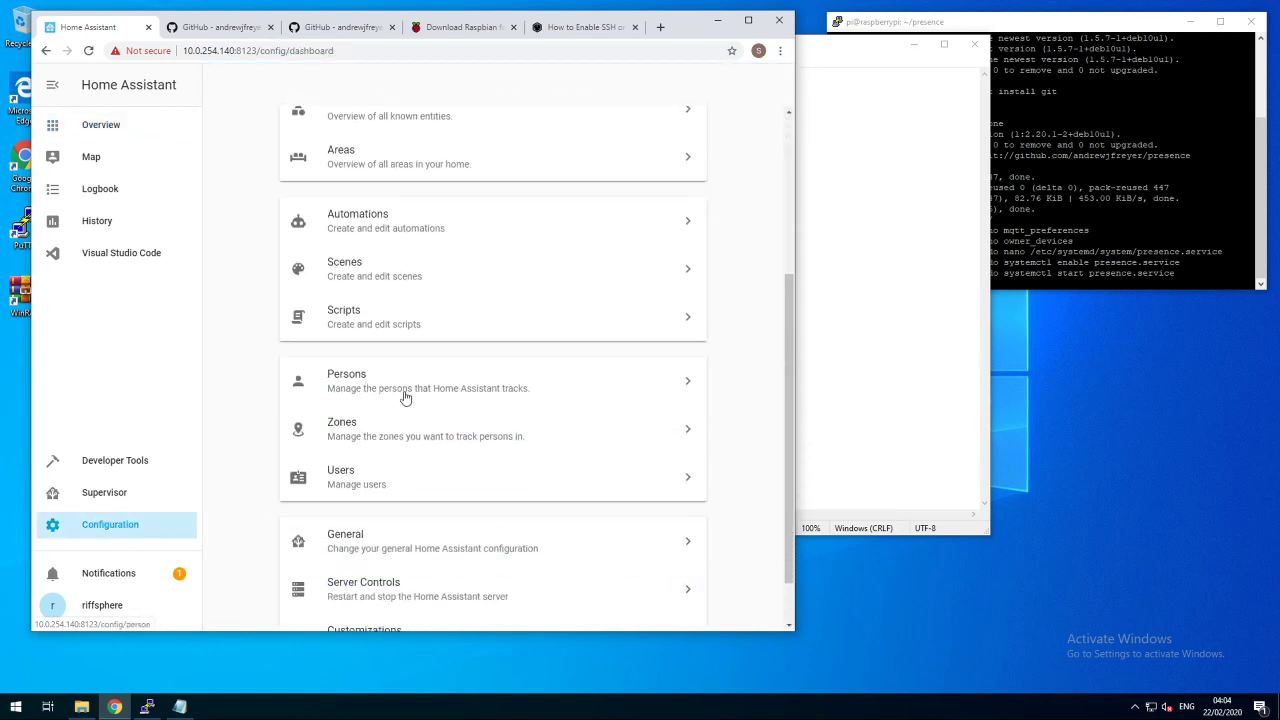
left_click(371, 386)
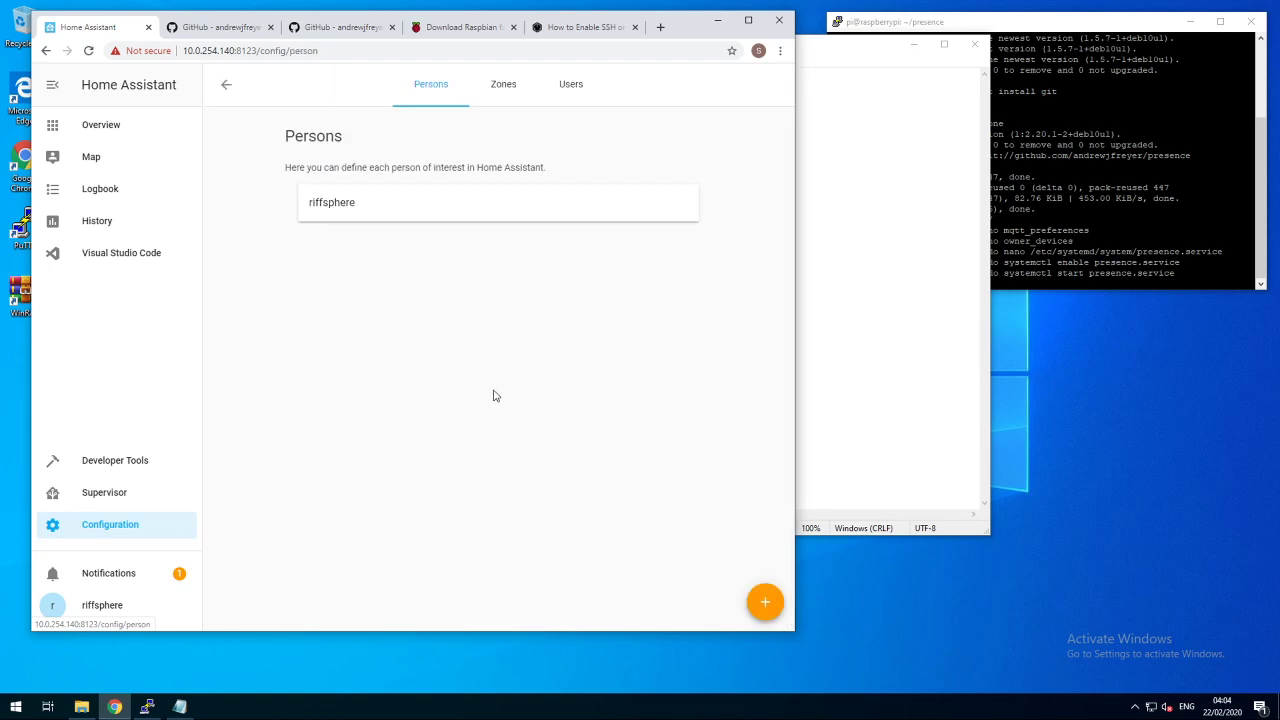
left_click(340, 205)
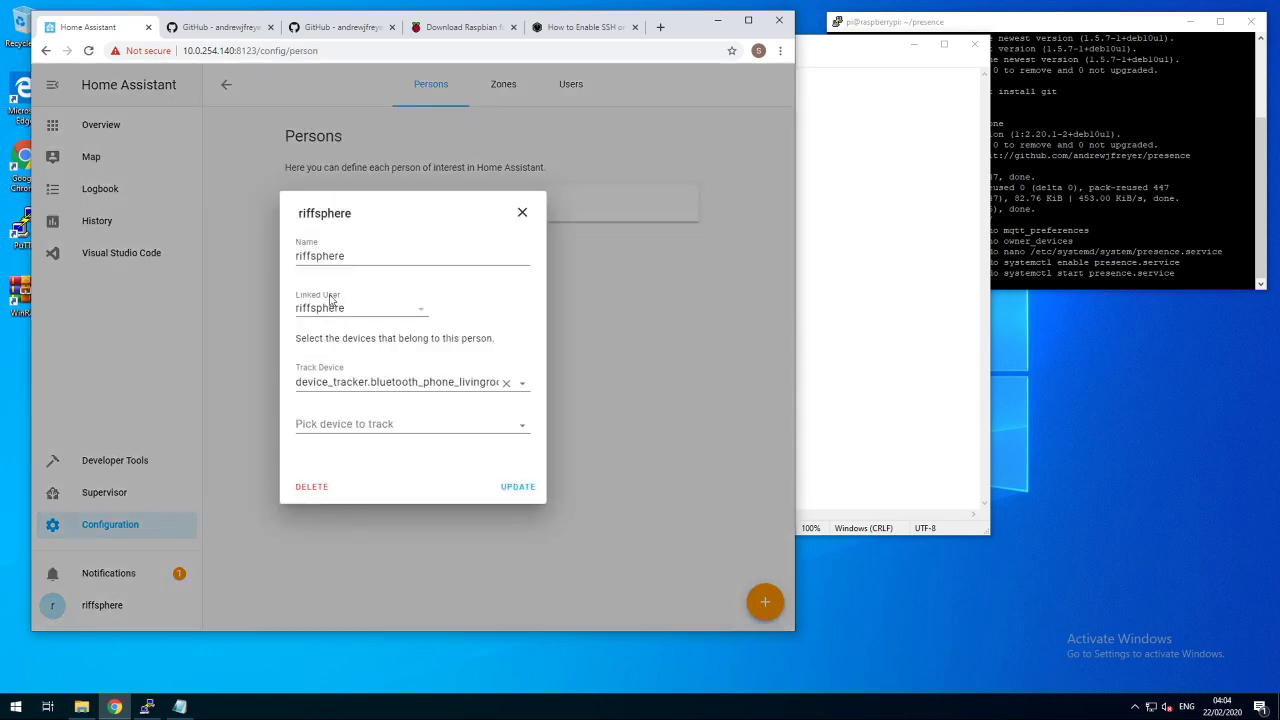
- Replace the tracked device with device_tracker.phone_bluetooth_livingroom and save the person
left_click_drag(357, 381, 507, 382)
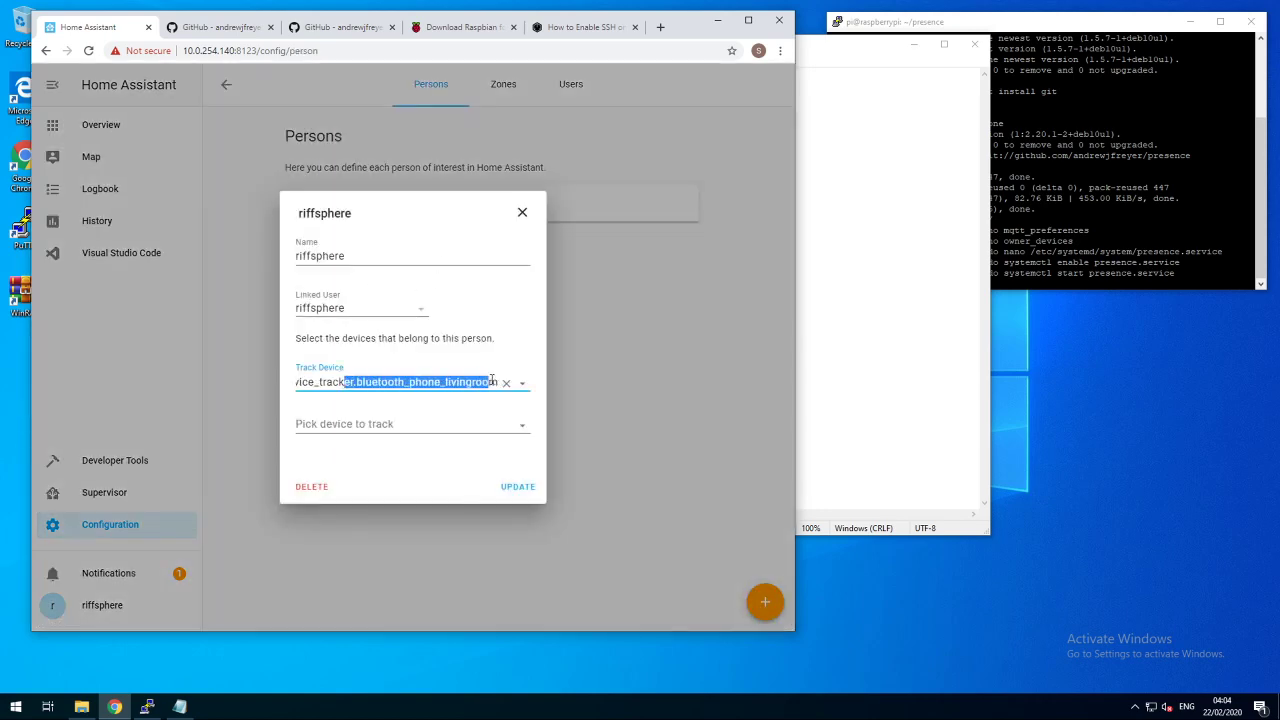
left_click(507, 383)
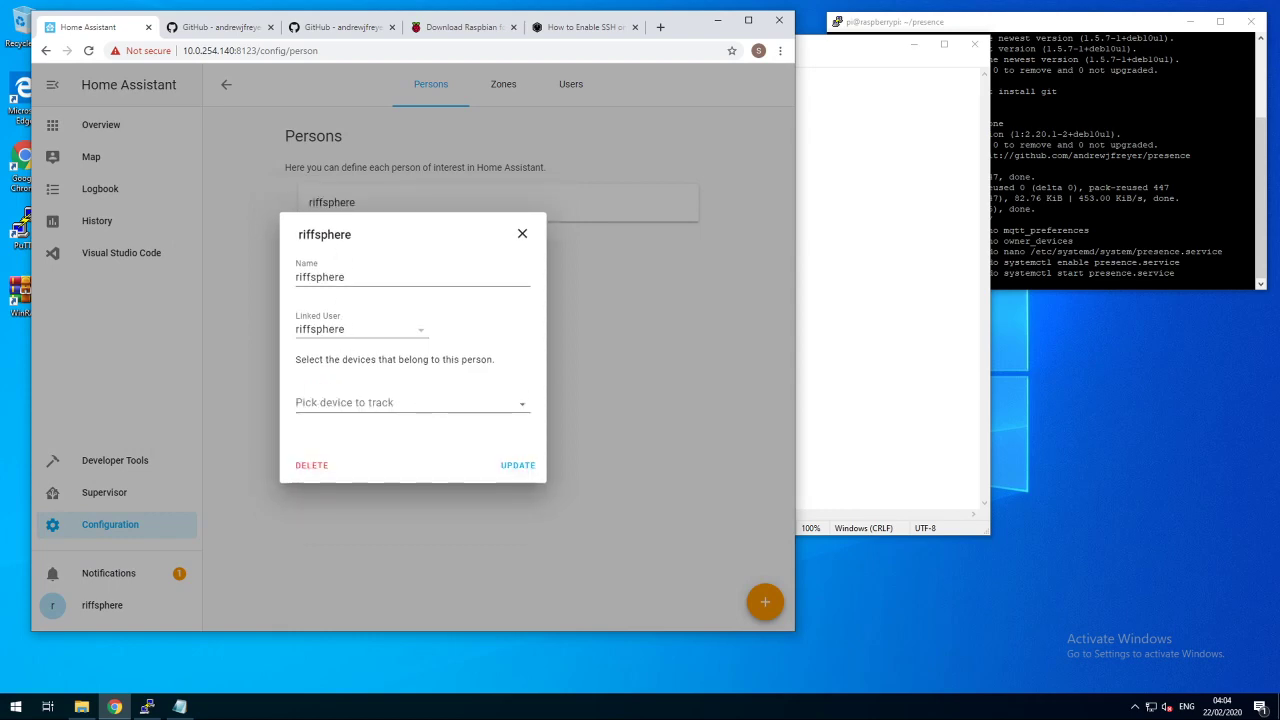
left_click_drag(309, 360, 487, 357)
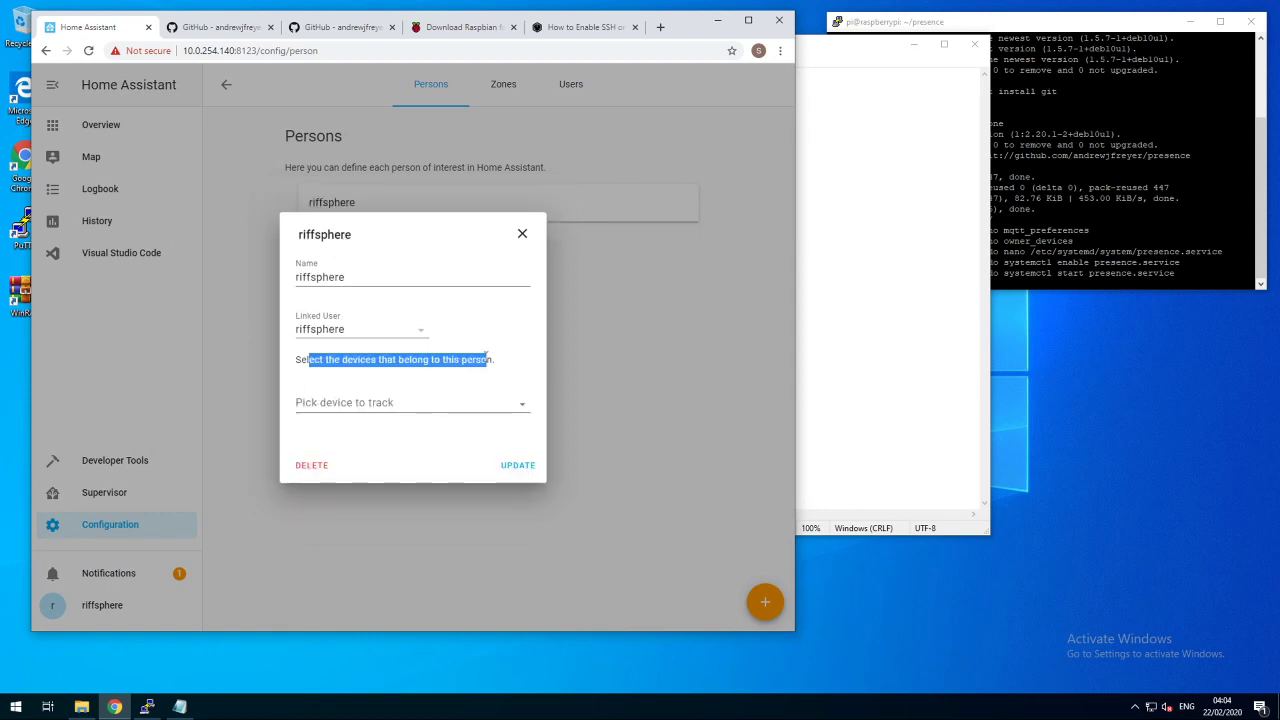
left_click(436, 357)
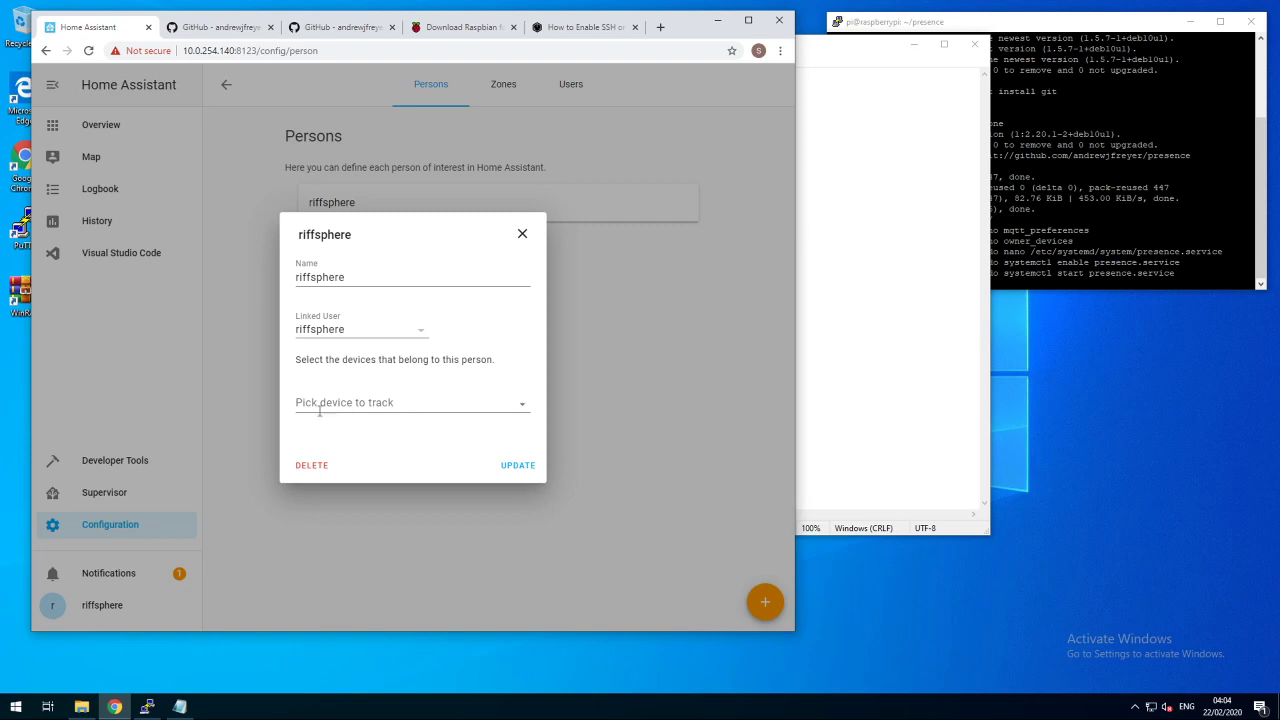
left_click(522, 404)
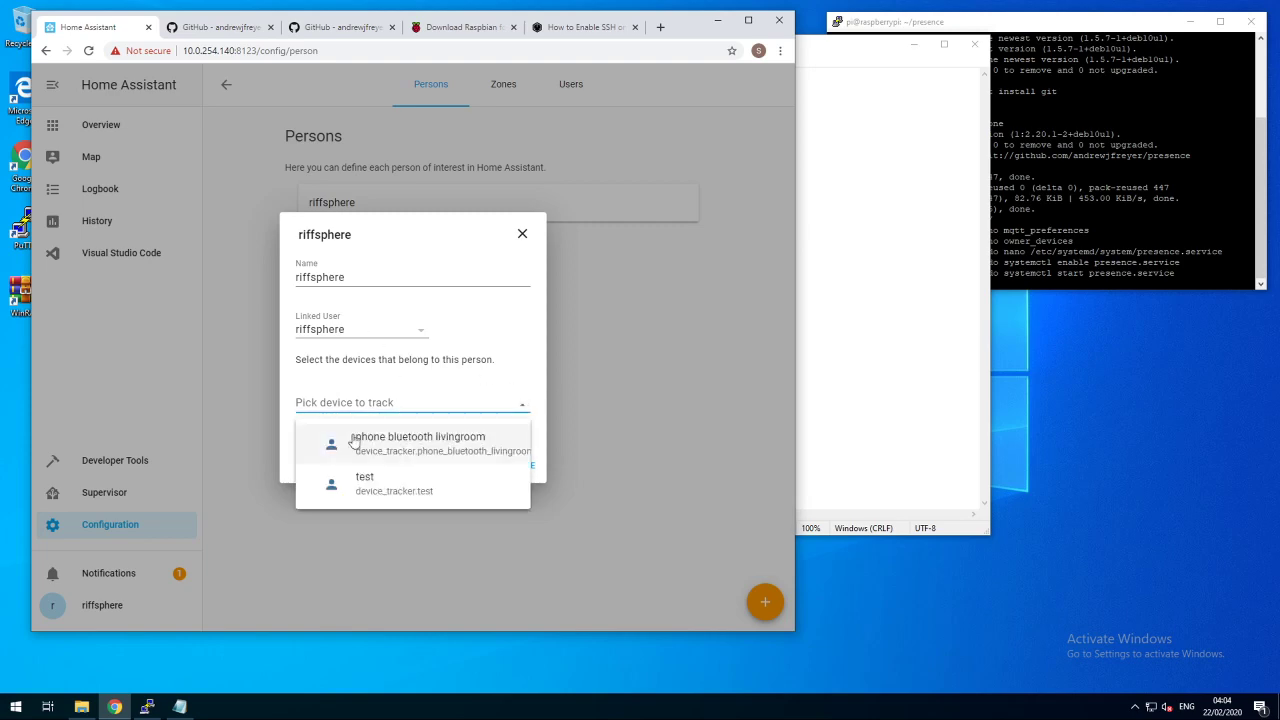
left_click(407, 448)
left_click(514, 488)
left_click(95, 128)
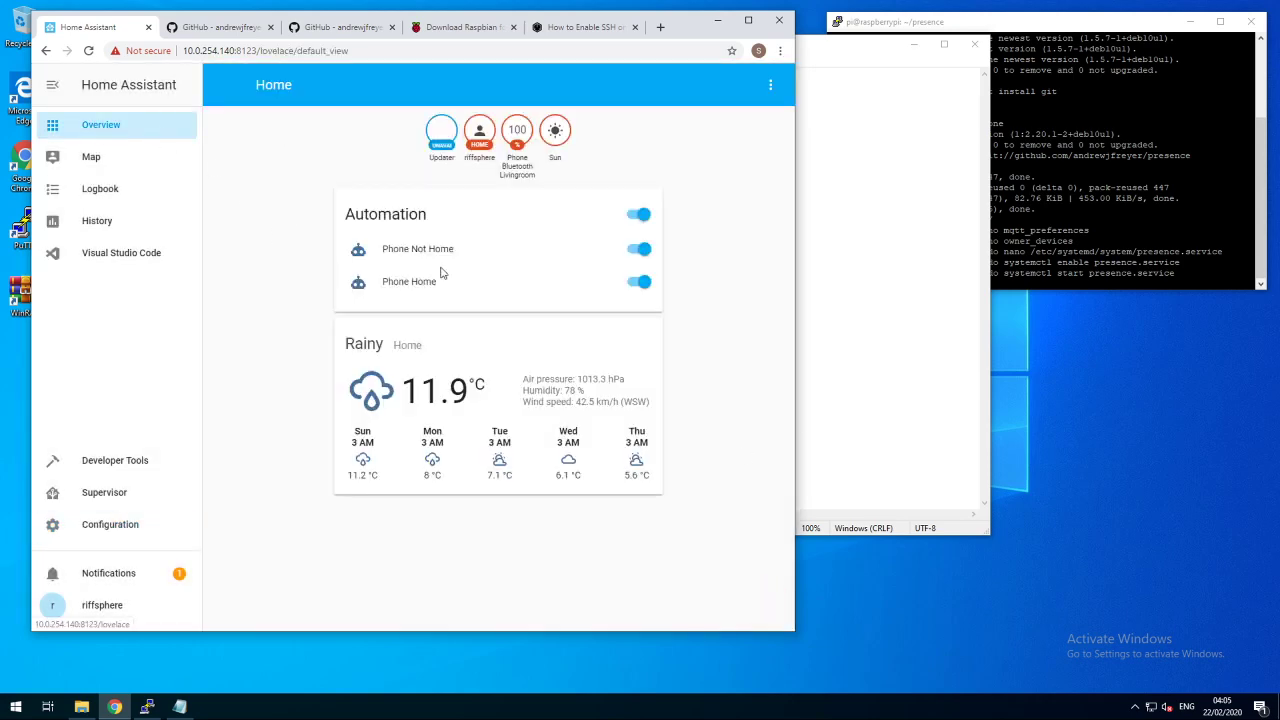